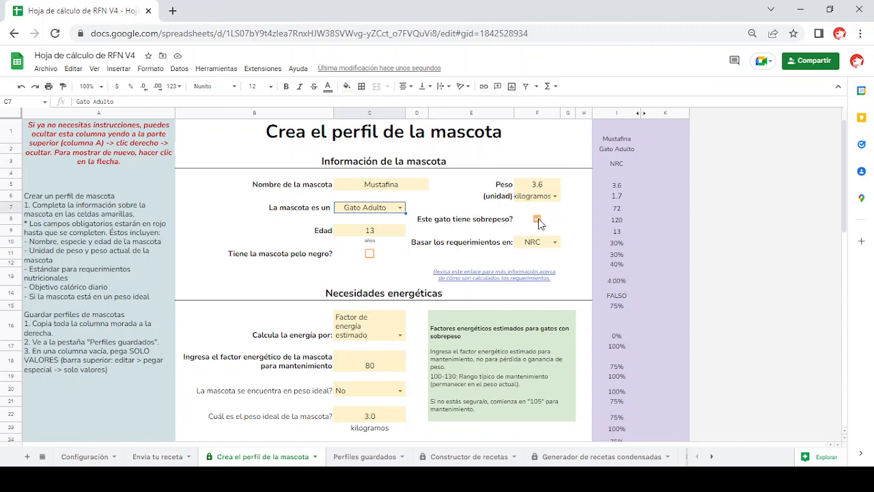
- Unmark the cat as overweight and change the pet type to Perro Adulto
{"action": "left_click", "coordinate": [538, 220]}
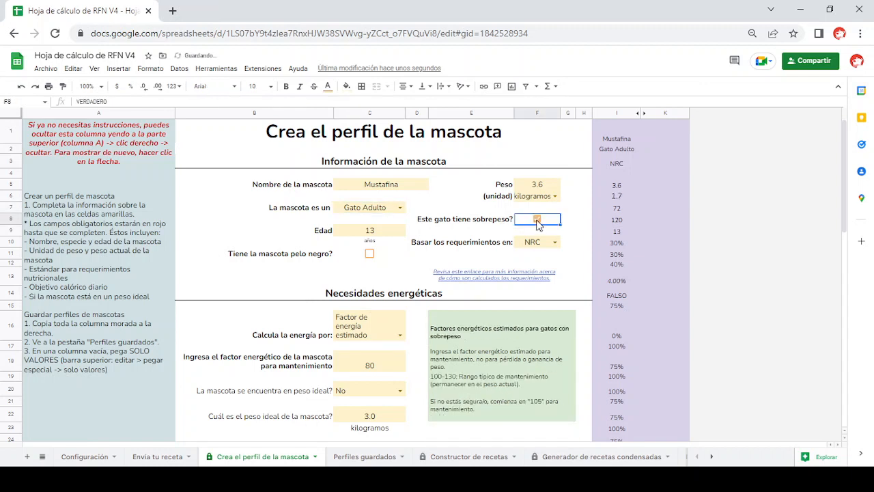
{"action": "left_click", "coordinate": [537, 221]}
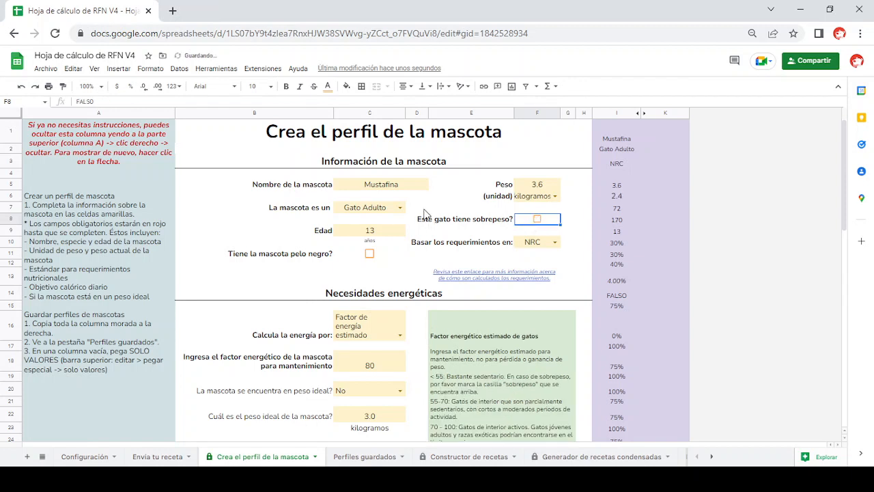
{"action": "left_click", "coordinate": [401, 210]}
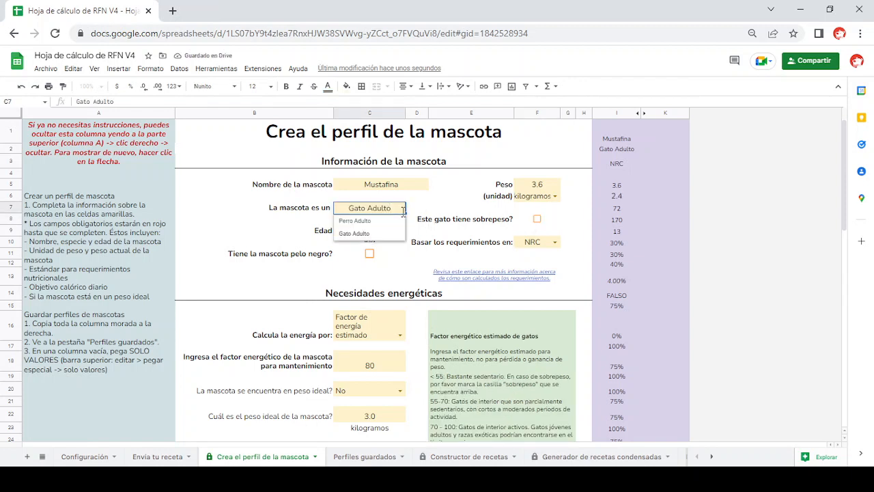
{"action": "left_click", "coordinate": [379, 222]}
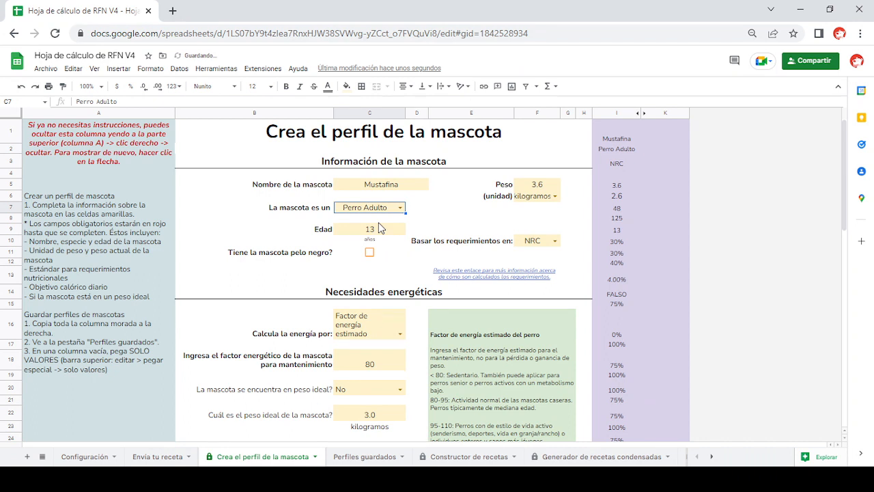
- Mark the pet as having black fur and clear that mark again
{"action": "scroll", "coordinate": [380, 229], "scroll_direction": "down", "scroll_amount": 1}
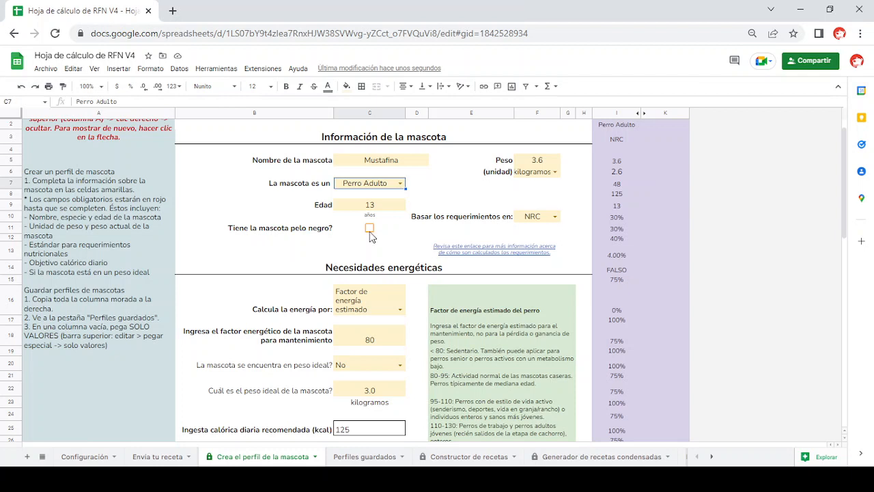
{"action": "left_click", "coordinate": [369, 229]}
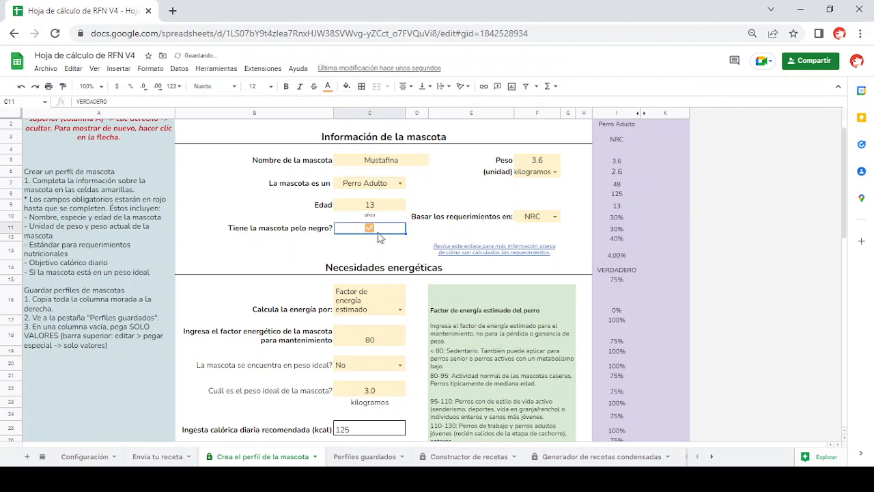
{"action": "left_click", "coordinate": [372, 228]}
- Choose Factor de energía estimado as the energy calculation method and select the maintenance energy factor cell
{"action": "scroll", "coordinate": [373, 232], "scroll_direction": "down", "scroll_amount": 3}
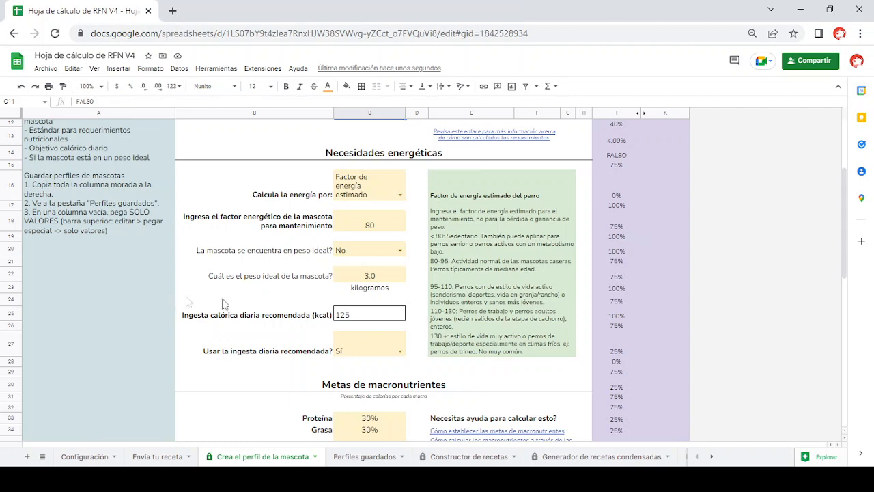
{"action": "left_click", "coordinate": [400, 196]}
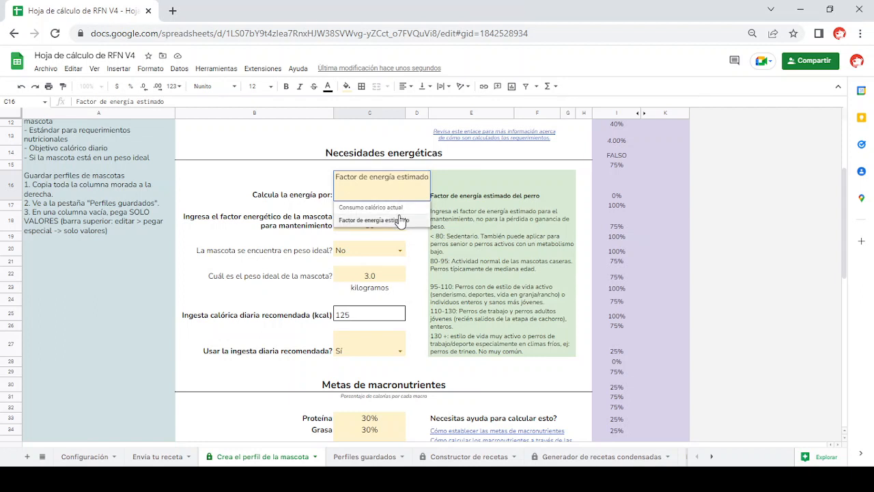
{"action": "left_click", "coordinate": [402, 220]}
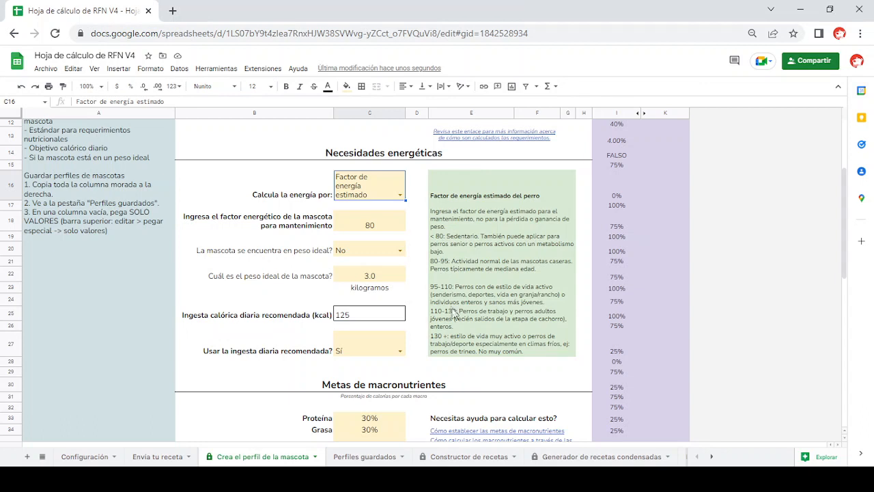
{"action": "left_click", "coordinate": [393, 231]}
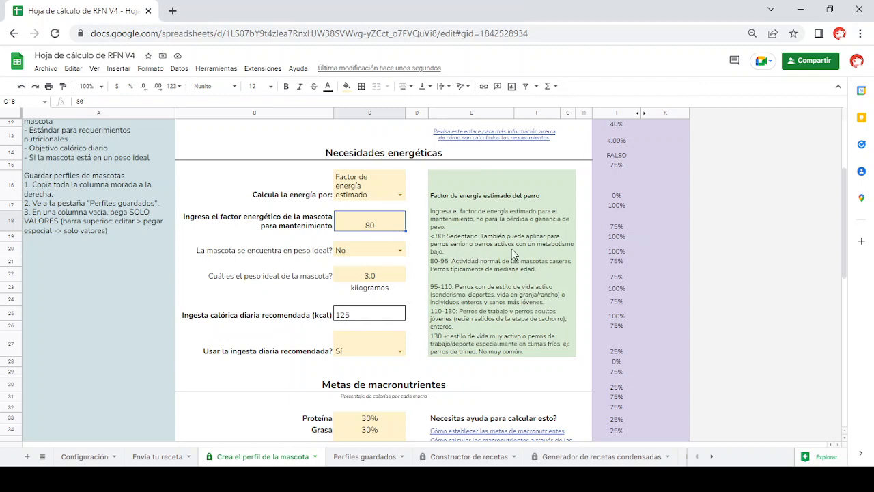
- Switch the energy calculation to Consumo calórico actual, preview its help link, and restore Factor de energía estimado
{"action": "left_click", "coordinate": [400, 195]}
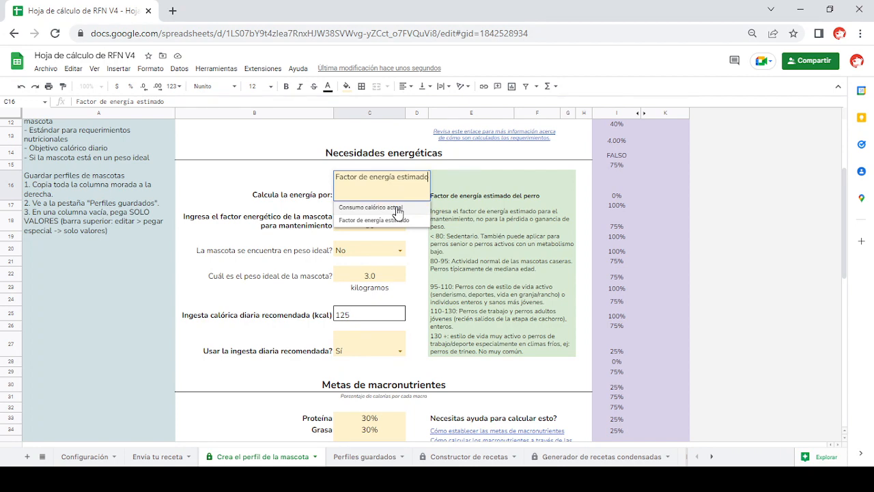
{"action": "left_click", "coordinate": [397, 213]}
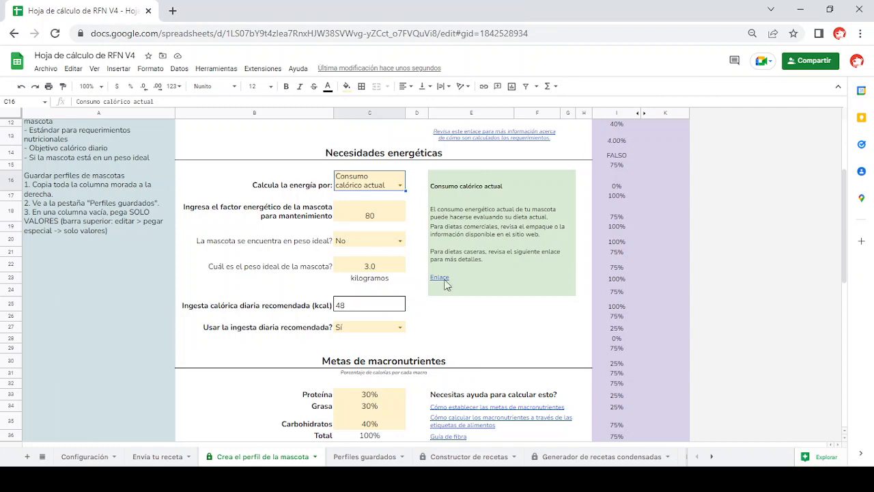
{"action": "mouse_move", "coordinate": [450, 285]}
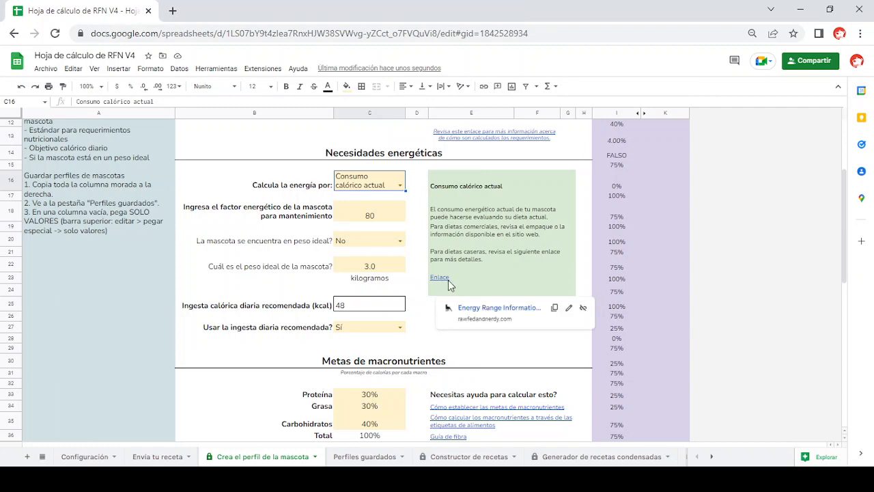
{"action": "left_click", "coordinate": [399, 185]}
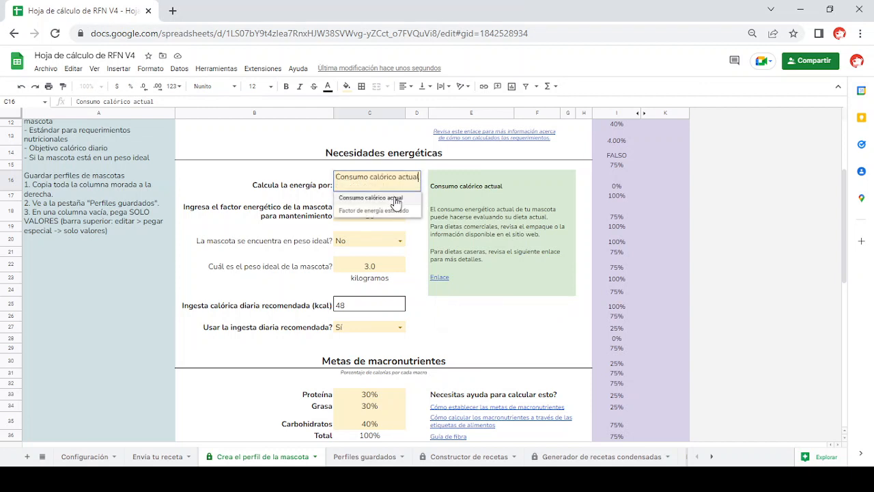
{"action": "left_click", "coordinate": [394, 211]}
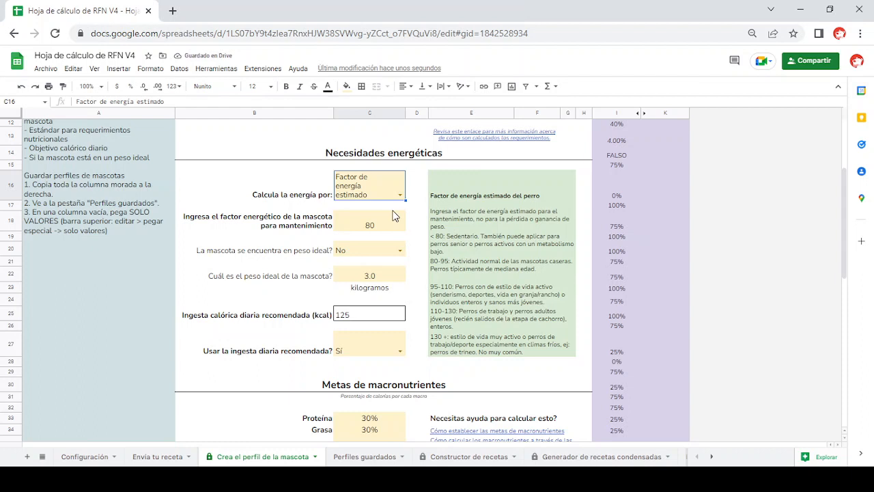
- Set the ideal weight question to Sí and return it to No
{"action": "left_click", "coordinate": [400, 250]}
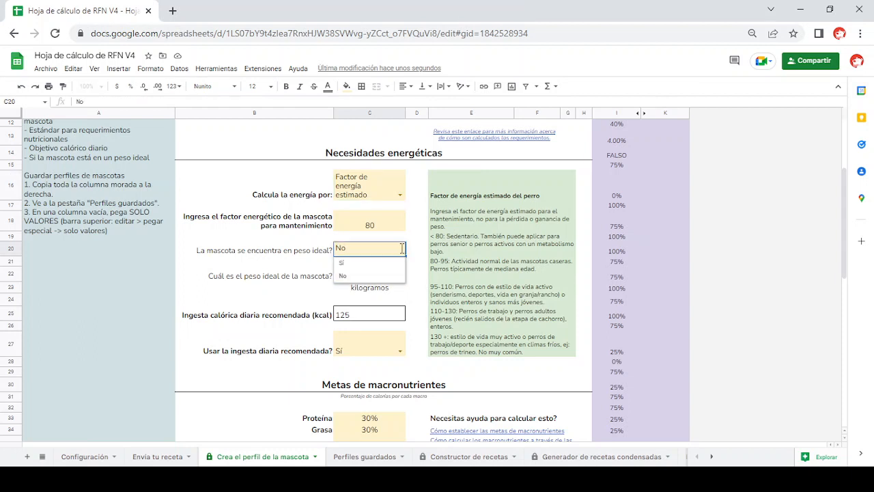
{"action": "left_click", "coordinate": [379, 265]}
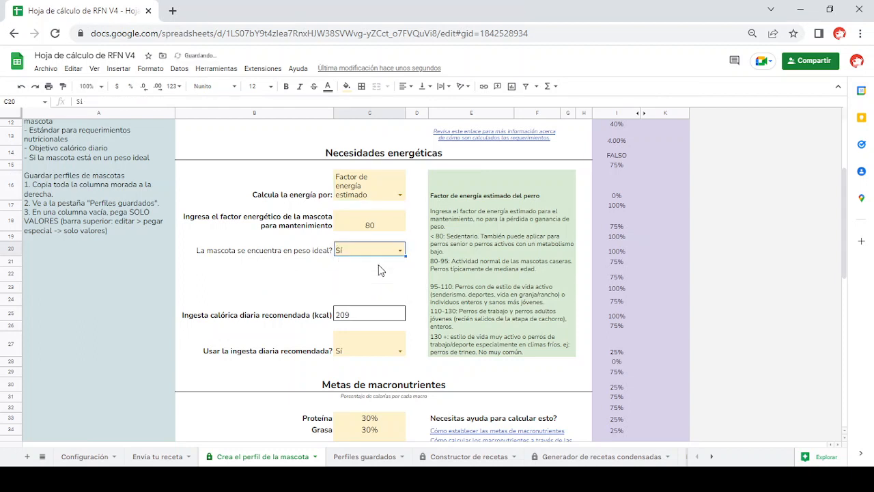
{"action": "left_click", "coordinate": [400, 250]}
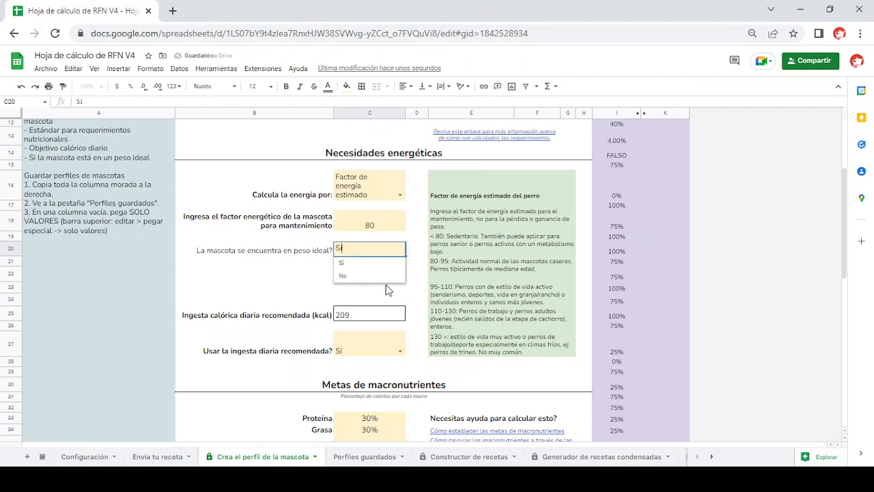
{"action": "left_click", "coordinate": [377, 276]}
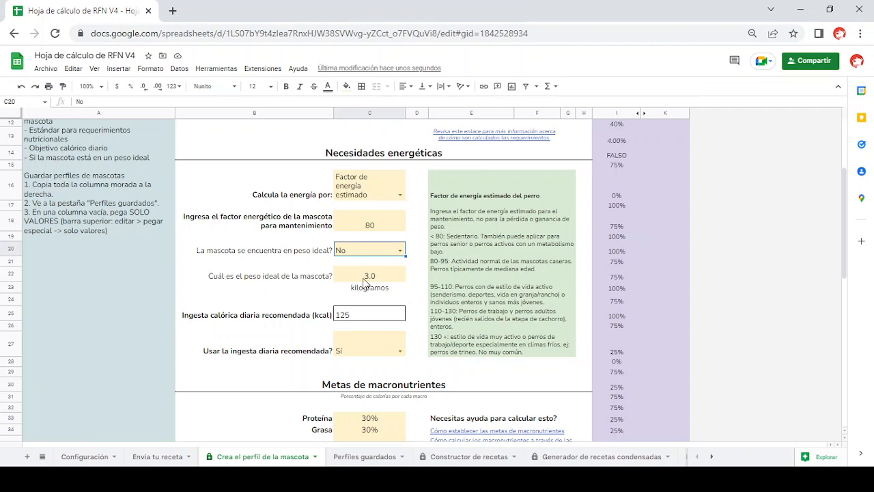
- Select the ideal weight cell and review the pet's basic information and recommended daily calorie intake
{"action": "left_click", "coordinate": [372, 278]}
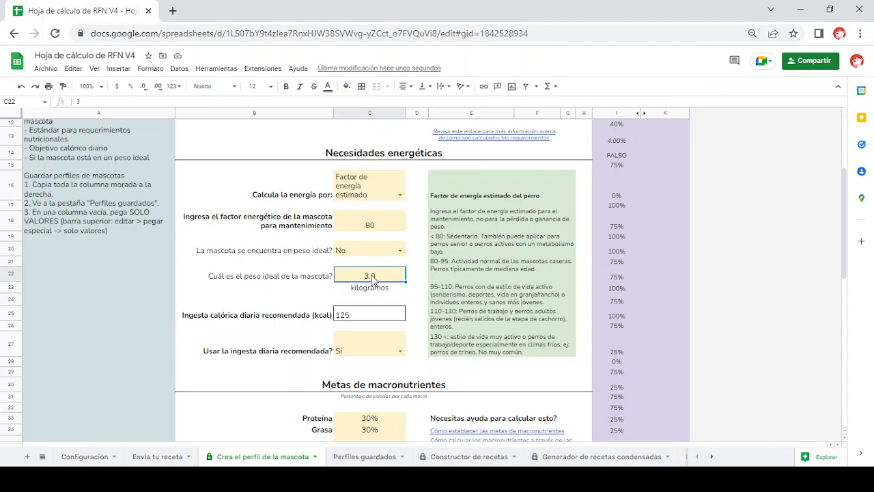
{"action": "scroll", "coordinate": [372, 278], "scroll_direction": "up", "scroll_amount": 3}
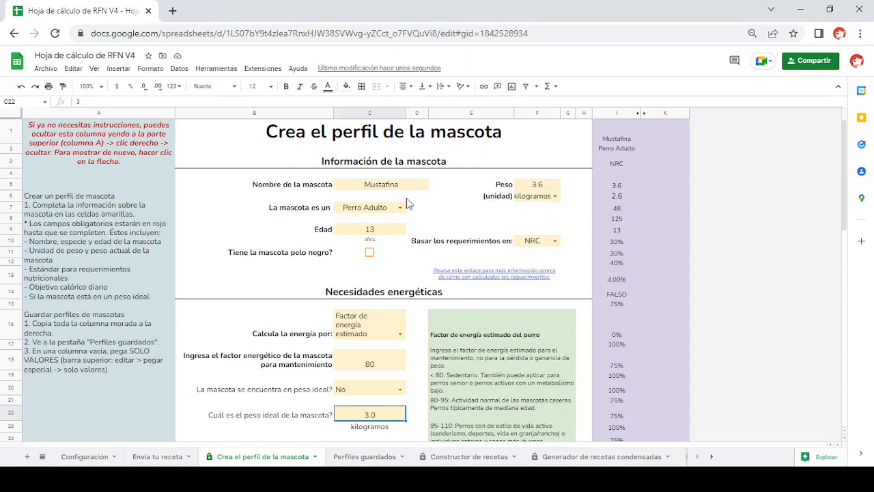
{"action": "scroll", "coordinate": [552, 186], "scroll_direction": "down", "scroll_amount": 5}
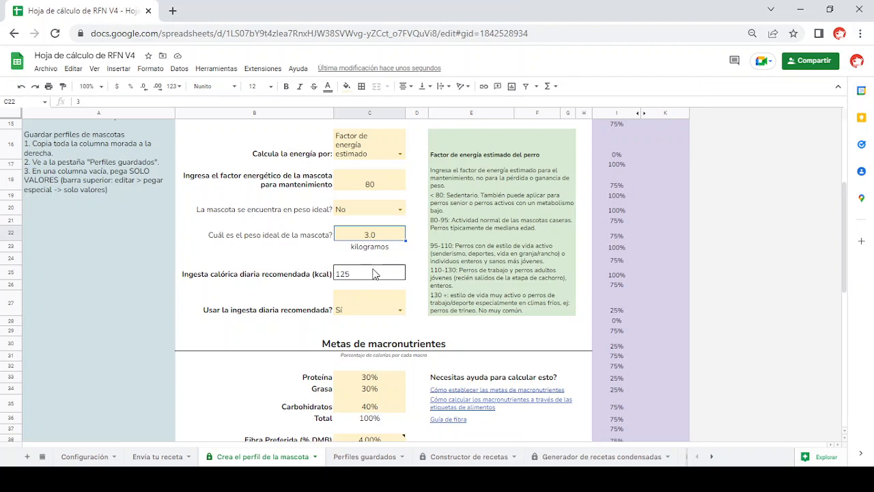
- Try No (enter below) twice for using the recommended daily intake, select the calorie goal cell, and restore Sí
{"action": "scroll", "coordinate": [373, 274], "scroll_direction": "down", "scroll_amount": 1}
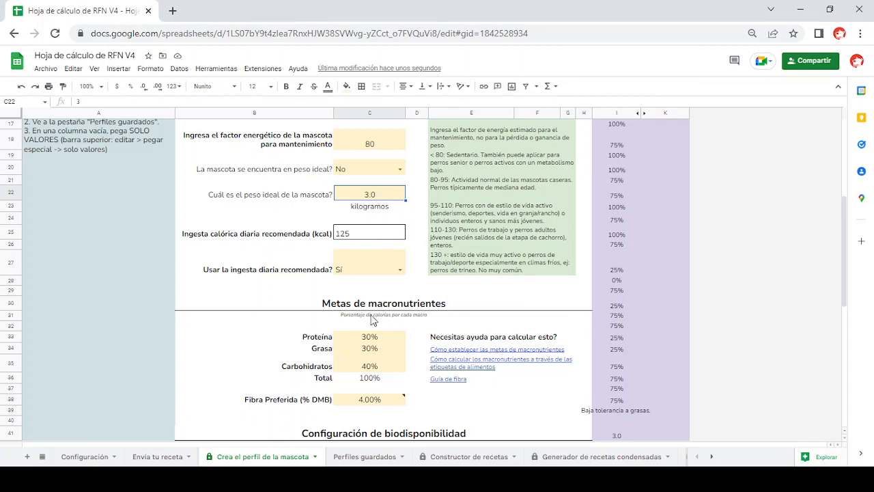
{"action": "double_click", "coordinate": [403, 275]}
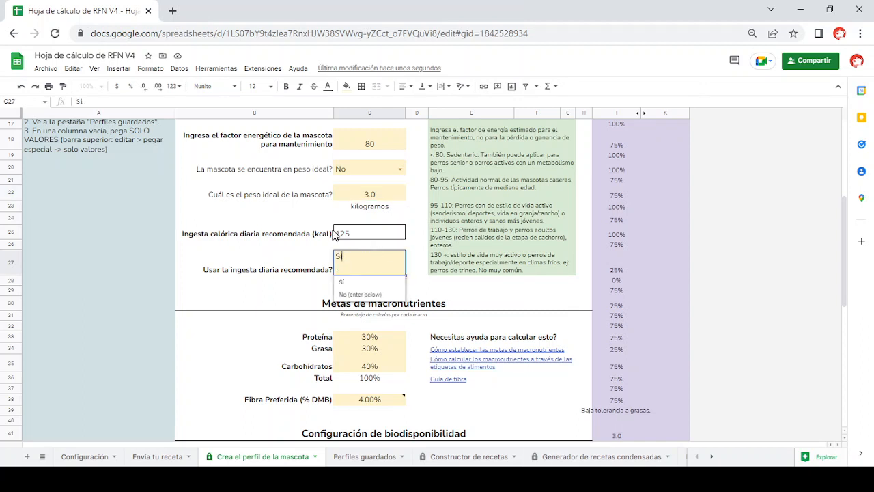
{"action": "left_click", "coordinate": [349, 296]}
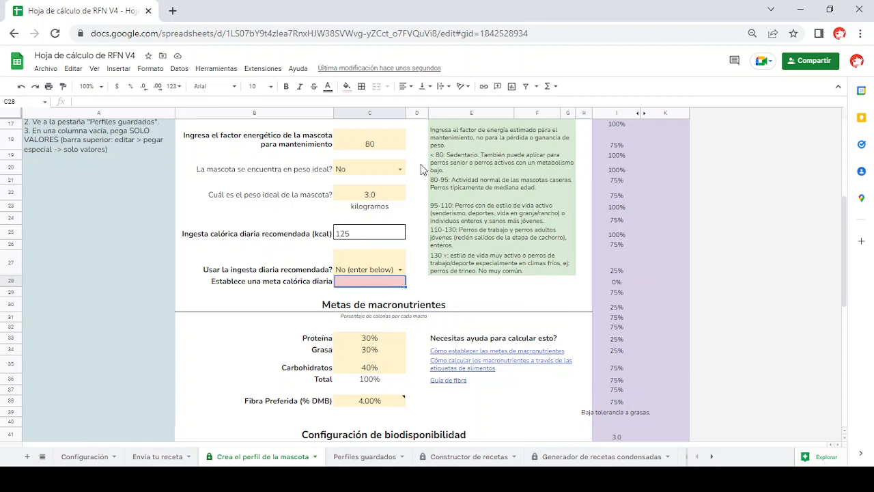
{"action": "double_click", "coordinate": [398, 269]}
{"action": "left_click", "coordinate": [372, 282]}
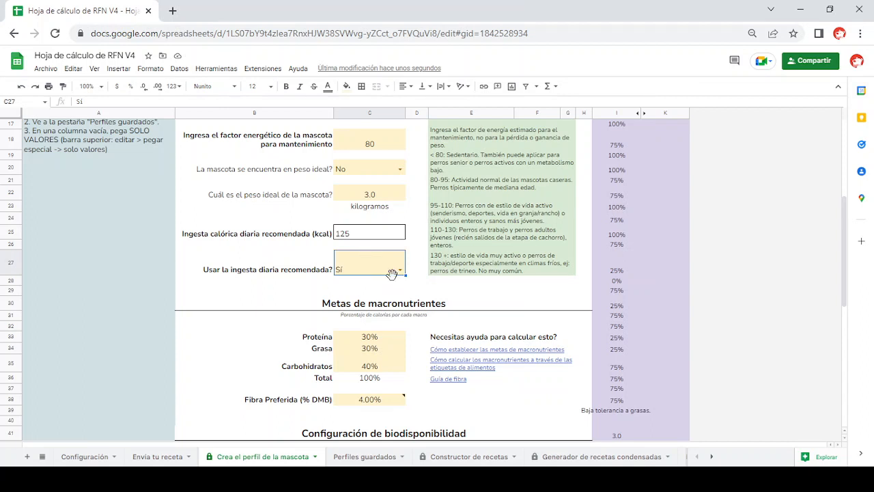
{"action": "left_click", "coordinate": [400, 271]}
{"action": "left_click", "coordinate": [367, 294]}
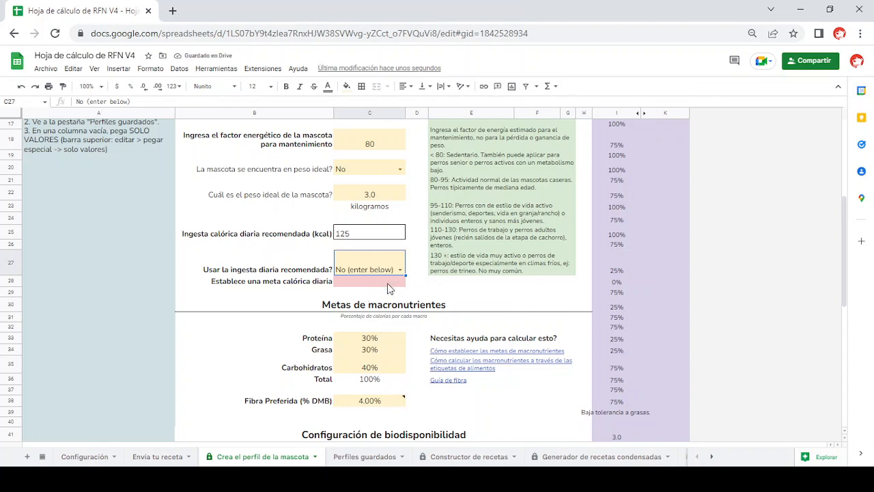
{"action": "left_click", "coordinate": [391, 285]}
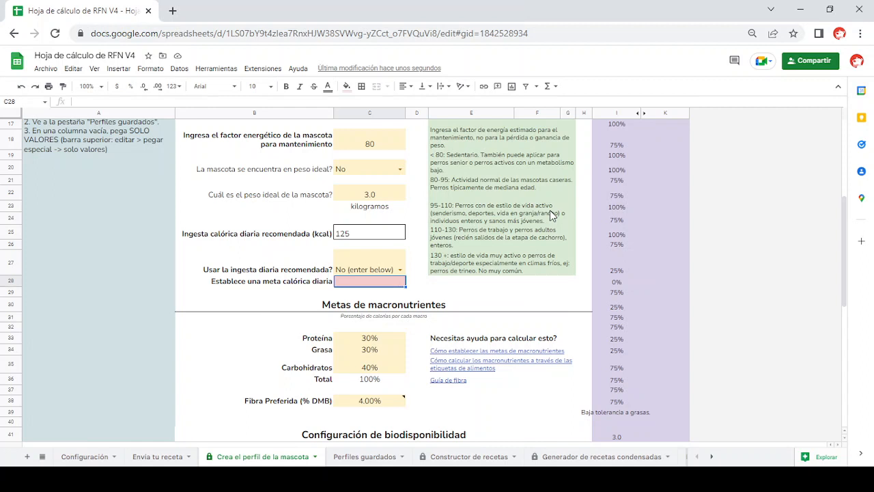
{"action": "scroll", "coordinate": [551, 215], "scroll_direction": "up", "scroll_amount": 1}
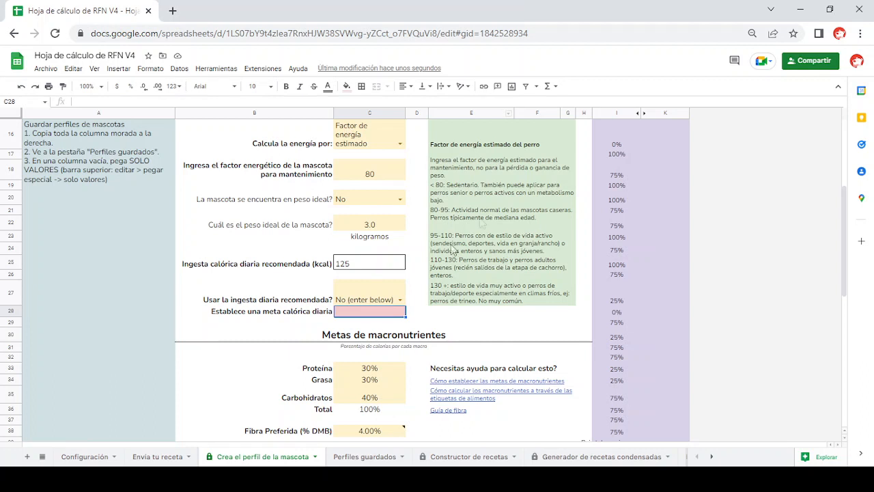
{"action": "left_click", "coordinate": [398, 300]}
{"action": "left_click", "coordinate": [386, 312]}
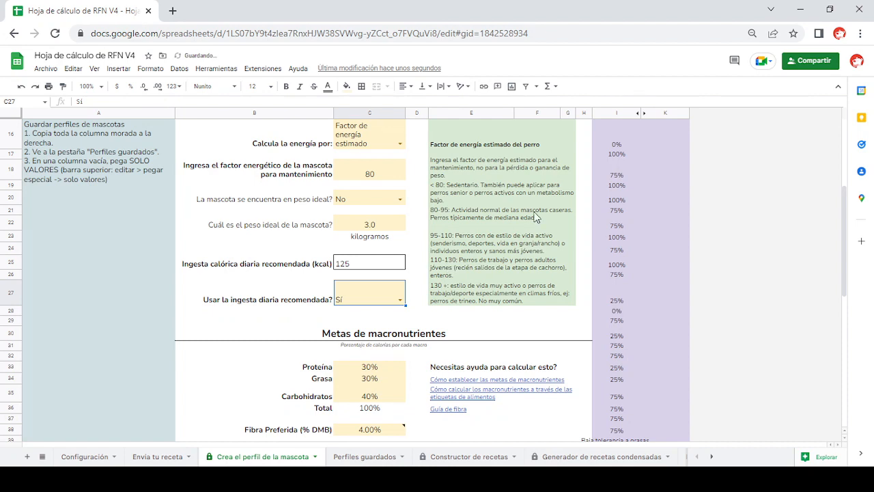
- Examine the macronutrient goals, the bioavailability settings with their guide link, and the dietary restrictions notes
{"action": "scroll", "coordinate": [537, 217], "scroll_direction": "down", "scroll_amount": 3}
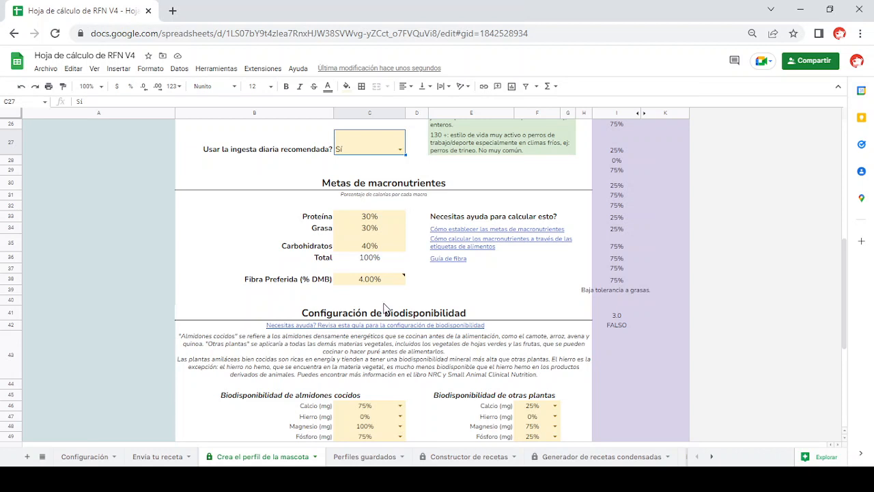
{"action": "mouse_move", "coordinate": [436, 245]}
{"action": "scroll", "coordinate": [456, 279], "scroll_direction": "down", "scroll_amount": 4}
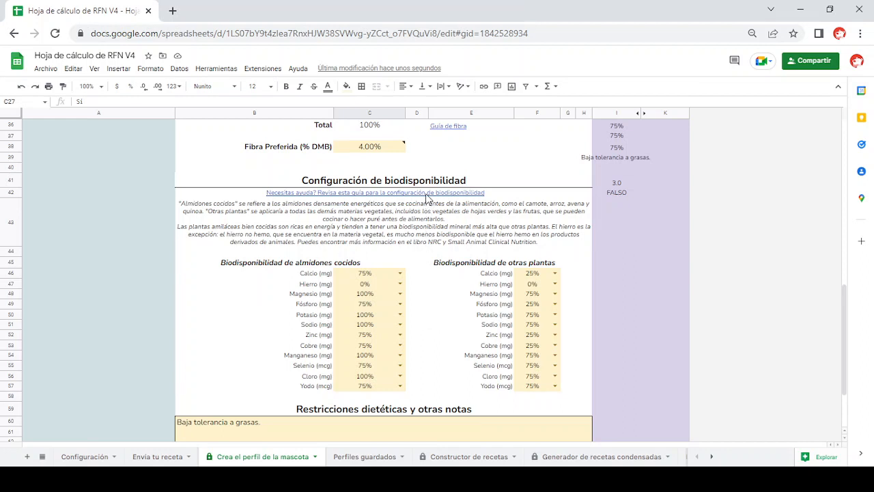
{"action": "mouse_move", "coordinate": [428, 198]}
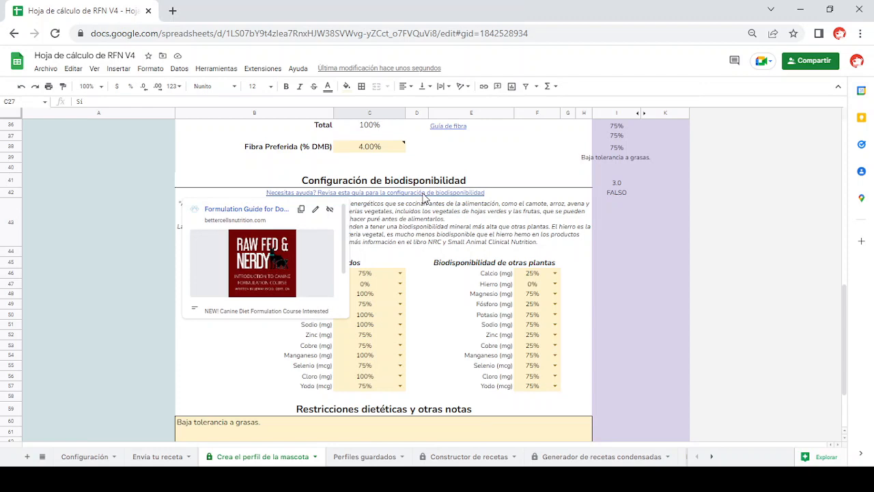
{"action": "scroll", "coordinate": [431, 219], "scroll_direction": "down", "scroll_amount": 3}
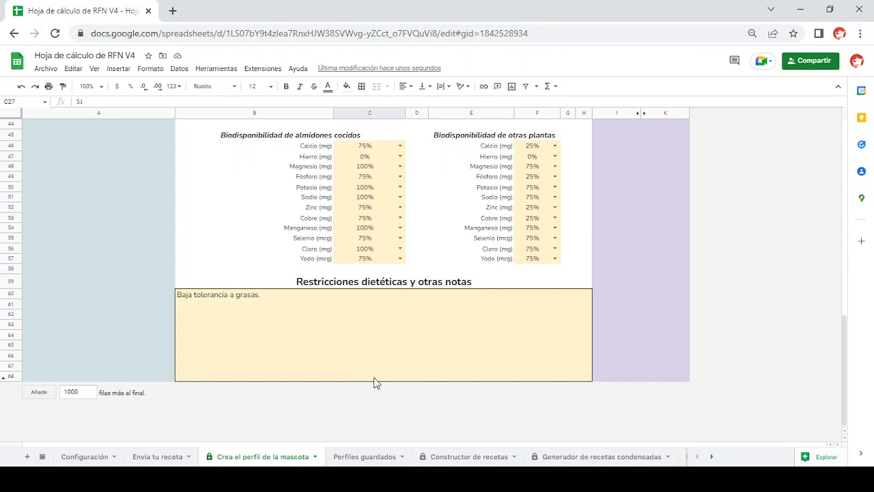
{"action": "left_click", "coordinate": [196, 300]}
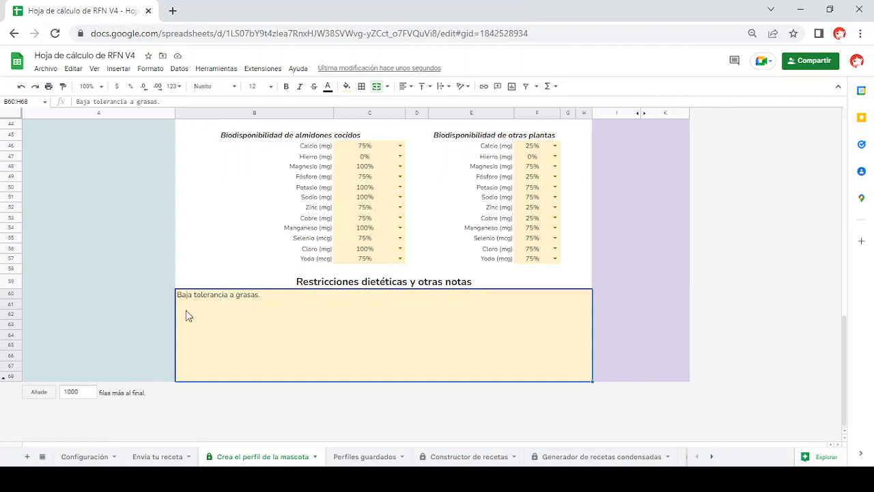
- Copy the whole purple column I containing the pet's profile values
{"action": "scroll", "coordinate": [464, 280], "scroll_direction": "up", "scroll_amount": 1}
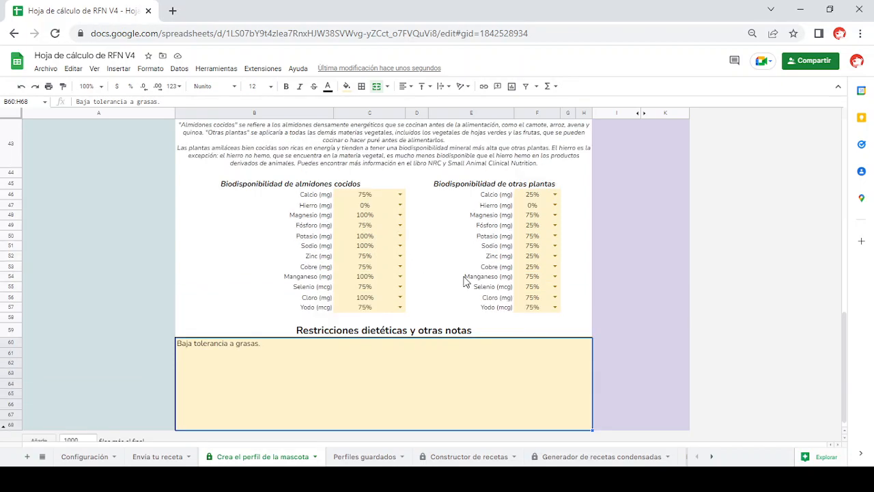
{"action": "scroll", "coordinate": [465, 280], "scroll_direction": "up", "scroll_amount": 15}
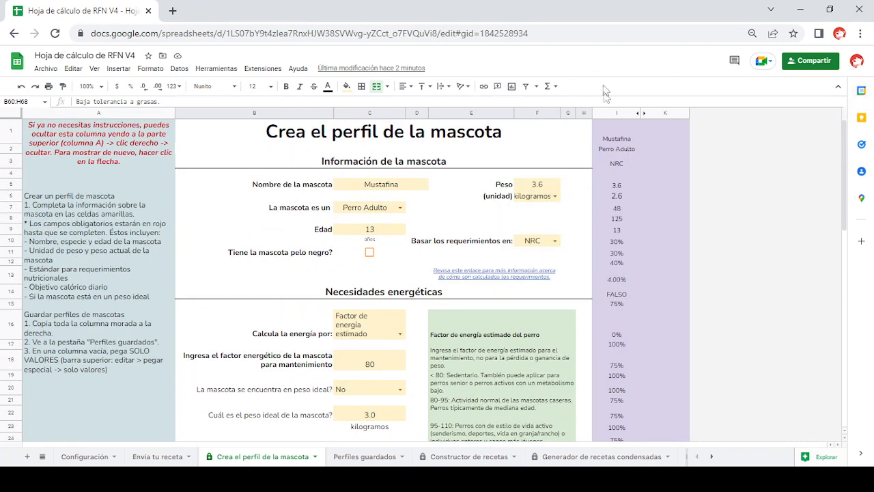
{"action": "left_click", "coordinate": [610, 112]}
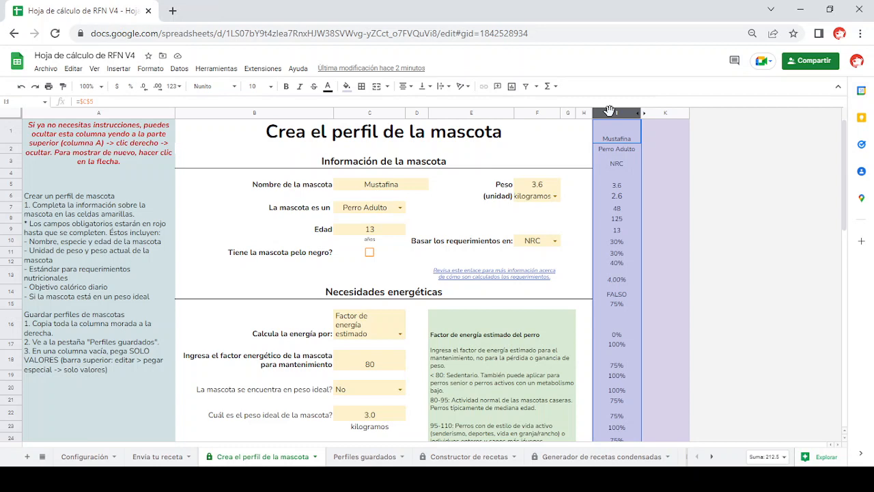
{"action": "right_click", "coordinate": [609, 111]}
{"action": "left_click", "coordinate": [637, 139]}
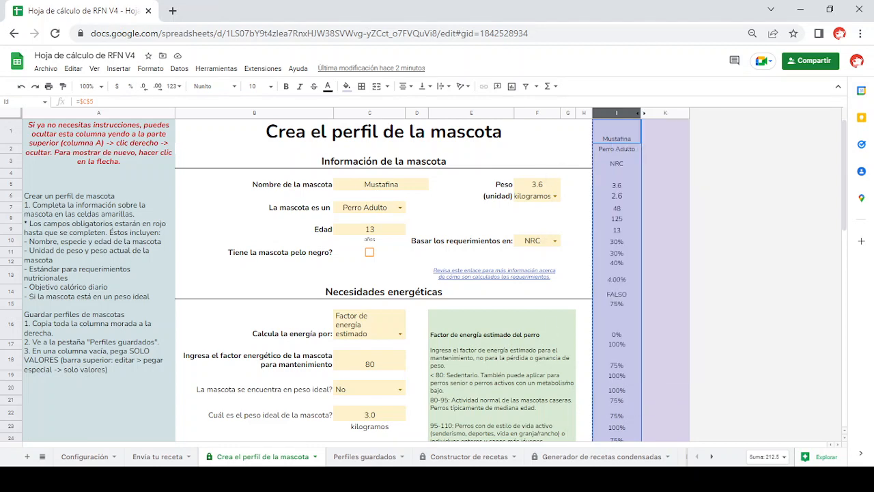
- Paste the copied profile as values only into column E of the Perfiles guardados sheet
{"action": "left_click", "coordinate": [385, 460]}
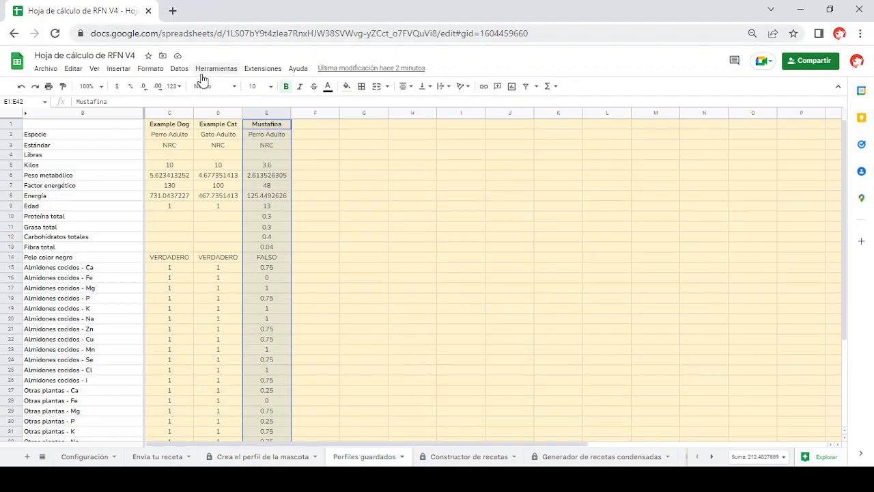
{"action": "left_click", "coordinate": [261, 113]}
{"action": "right_click", "coordinate": [262, 114]}
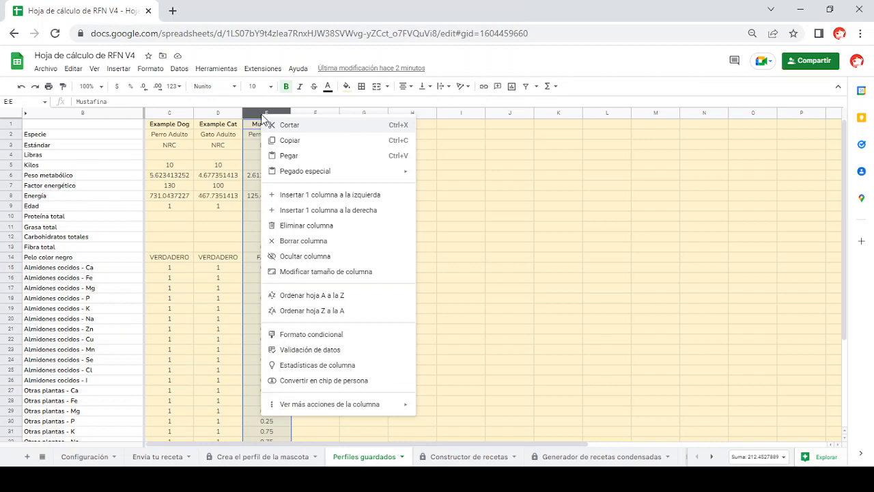
{"action": "mouse_move", "coordinate": [294, 172]}
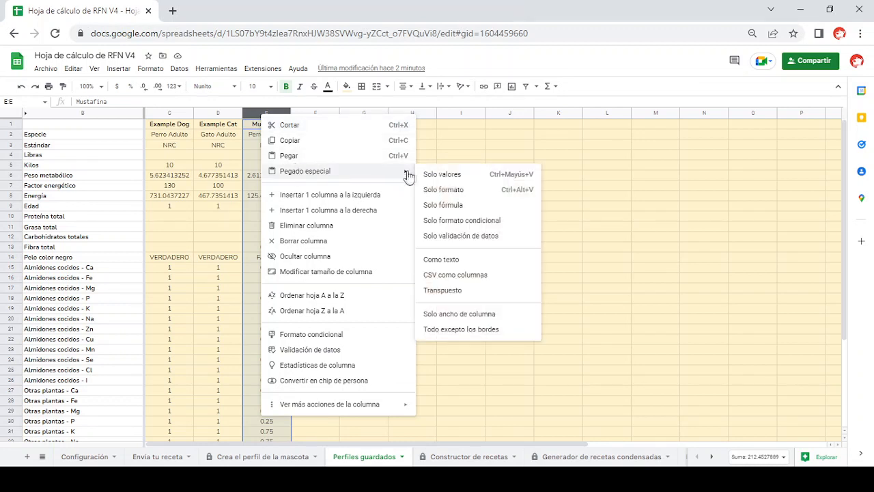
{"action": "left_click", "coordinate": [434, 175]}
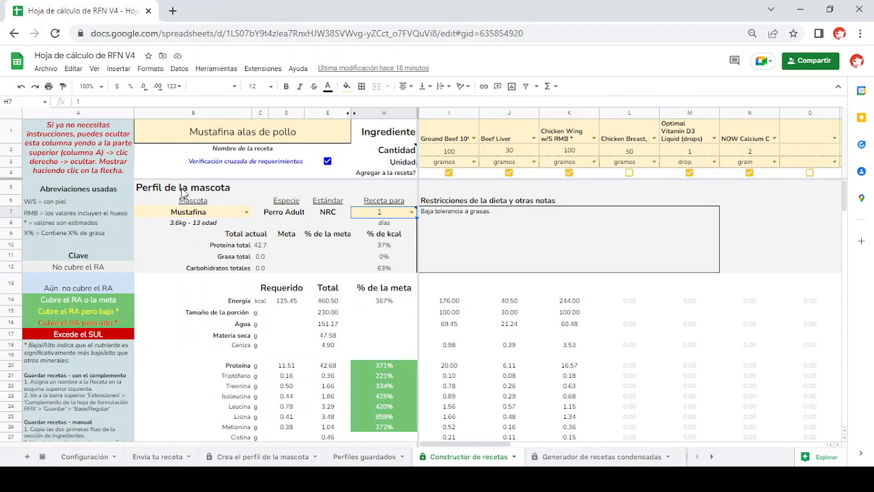
- Choose Mustafina as the pet in the profile section of the Constructor de recetas sheet
{"action": "left_click", "coordinate": [198, 213]}
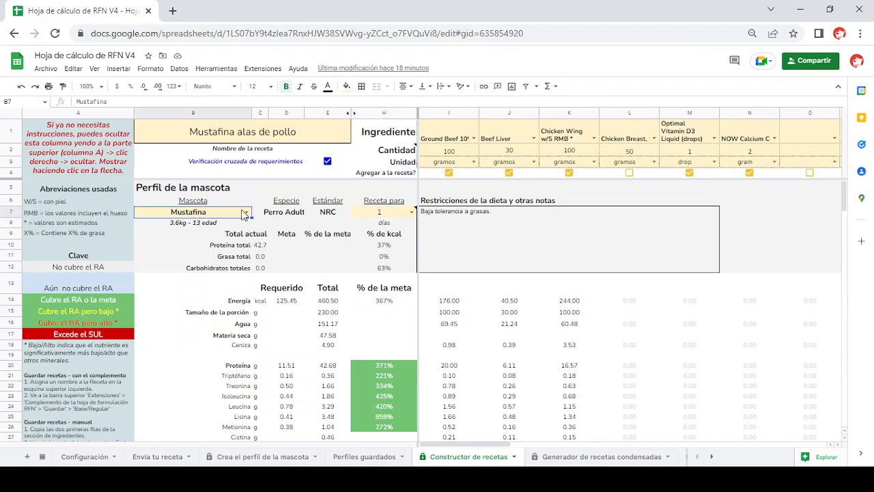
{"action": "left_click", "coordinate": [246, 212]}
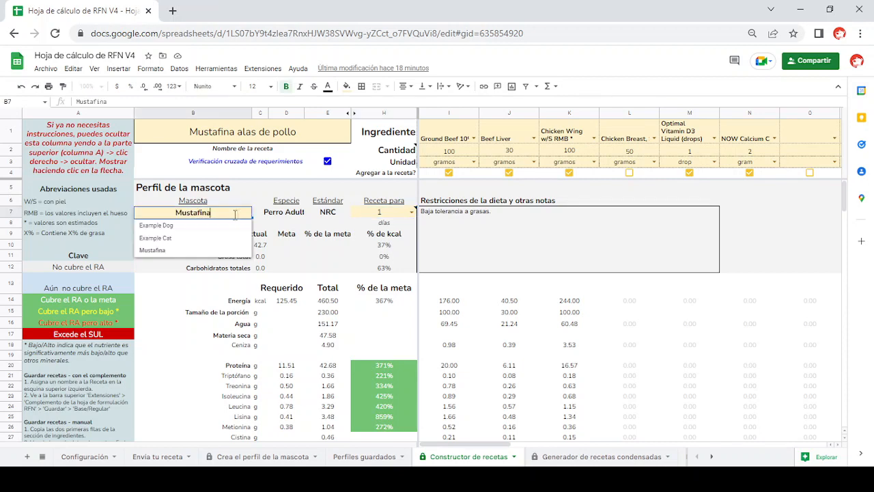
{"action": "left_click", "coordinate": [173, 249]}
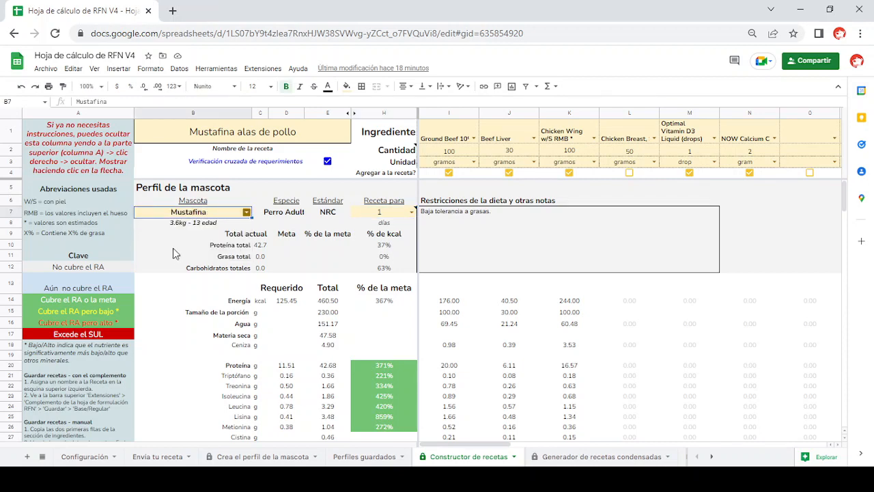
{"action": "left_click", "coordinate": [246, 212]}
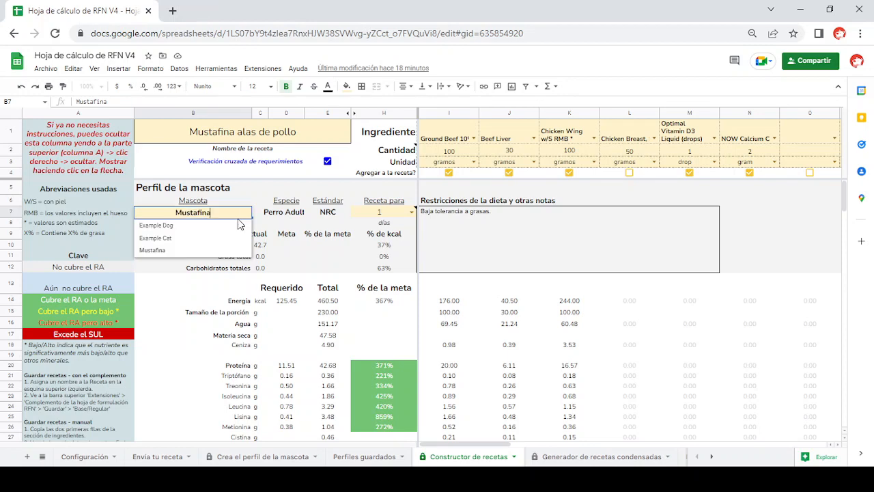
{"action": "left_click", "coordinate": [166, 251]}
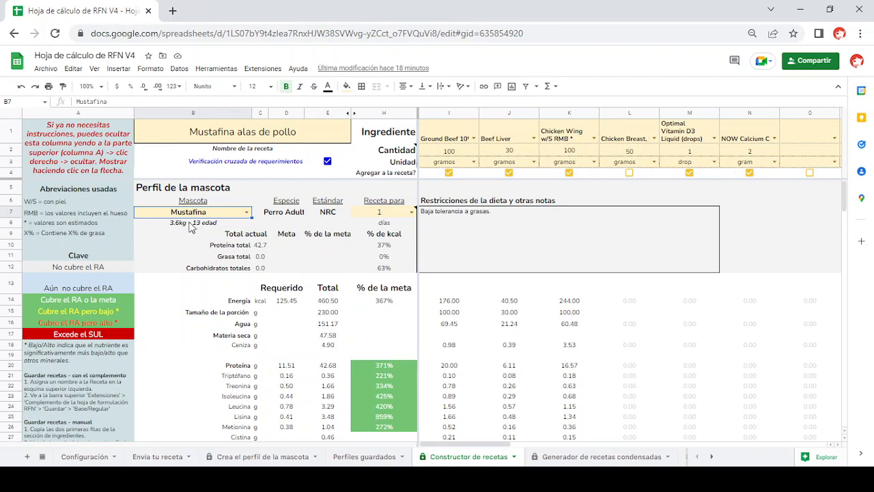
- Read the note on the recipe's duration and set Receta para to 1 day
{"action": "mouse_move", "coordinate": [371, 216]}
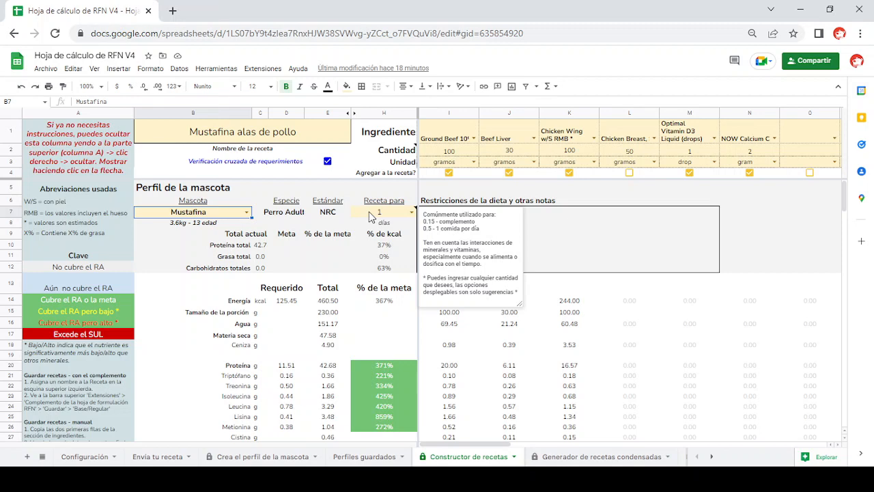
{"action": "left_click", "coordinate": [412, 212]}
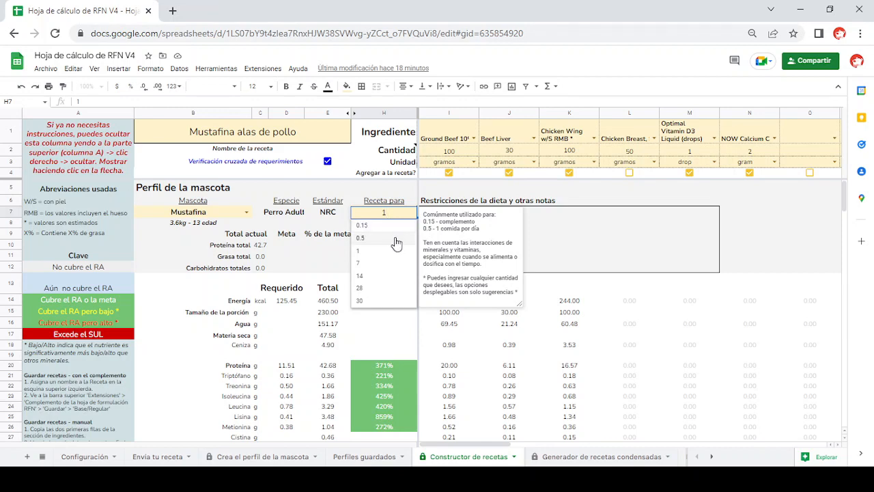
{"action": "left_click", "coordinate": [395, 251]}
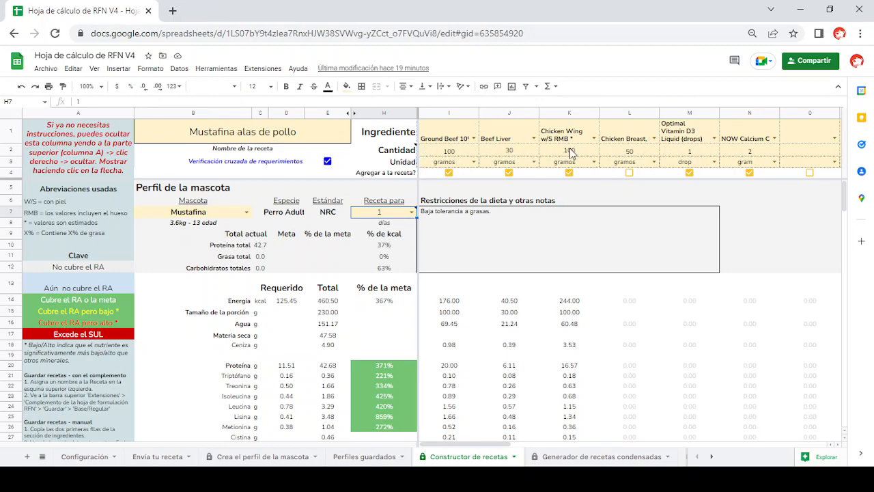
- Browse the beef options offered in the ingredient list of the first ingredient cell
{"action": "left_click", "coordinate": [468, 133]}
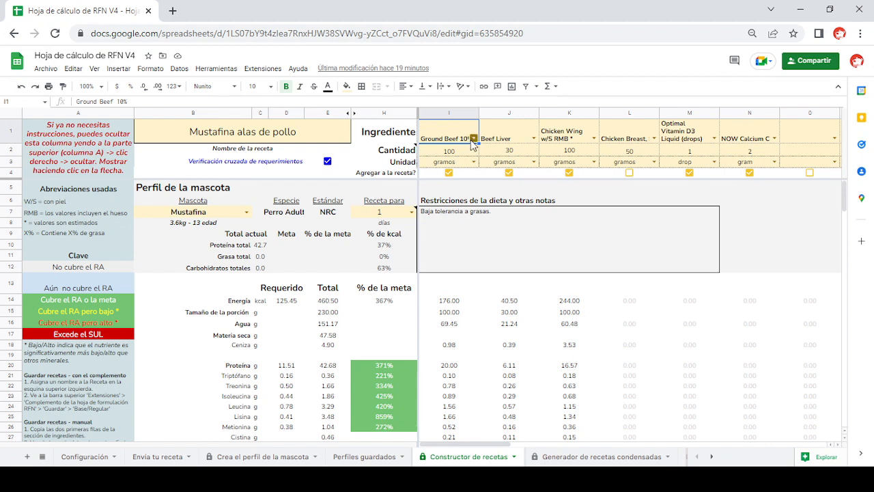
{"action": "left_click", "coordinate": [473, 140]}
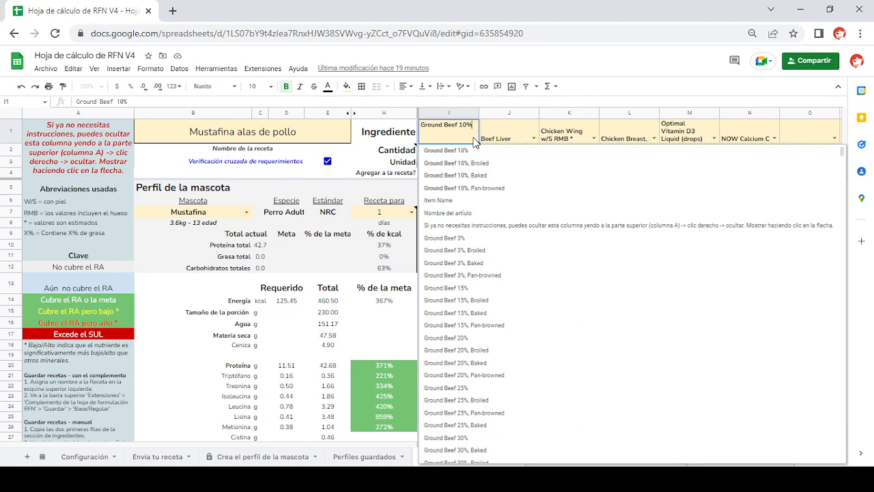
{"action": "scroll", "coordinate": [490, 351], "scroll_direction": "down", "scroll_amount": 3}
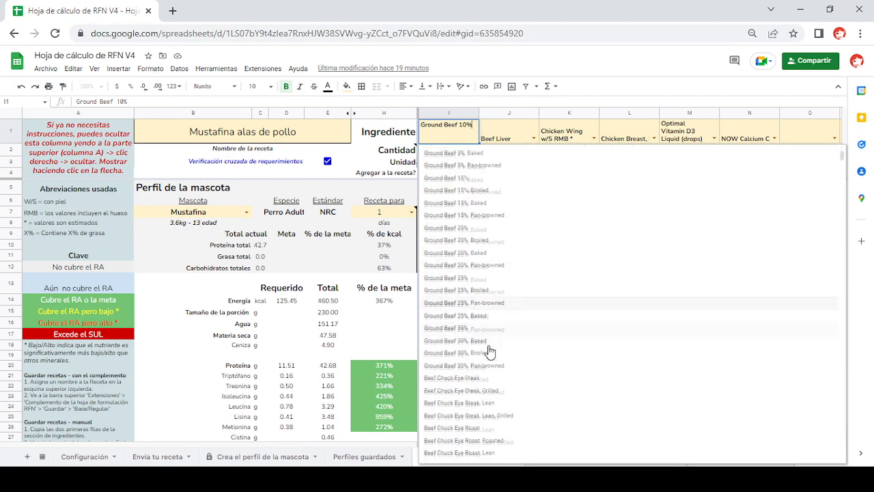
{"action": "scroll", "coordinate": [490, 351], "scroll_direction": "down", "scroll_amount": 5}
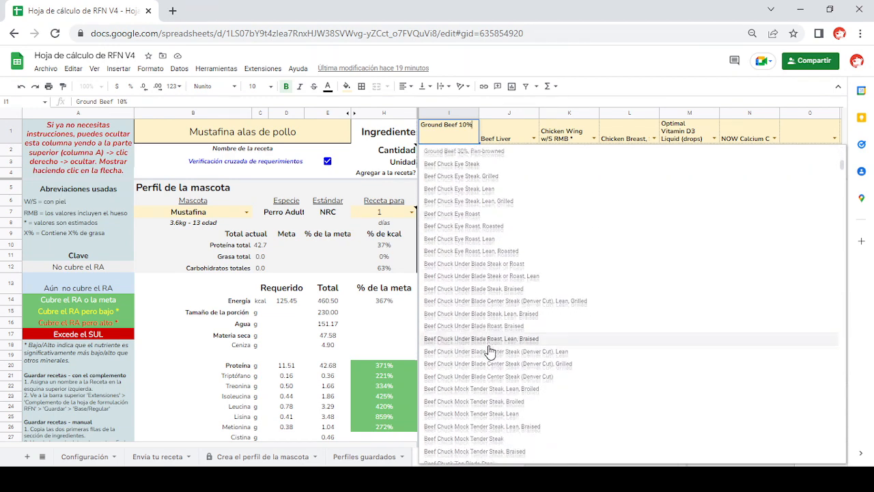
{"action": "scroll", "coordinate": [489, 351], "scroll_direction": "down", "scroll_amount": 4}
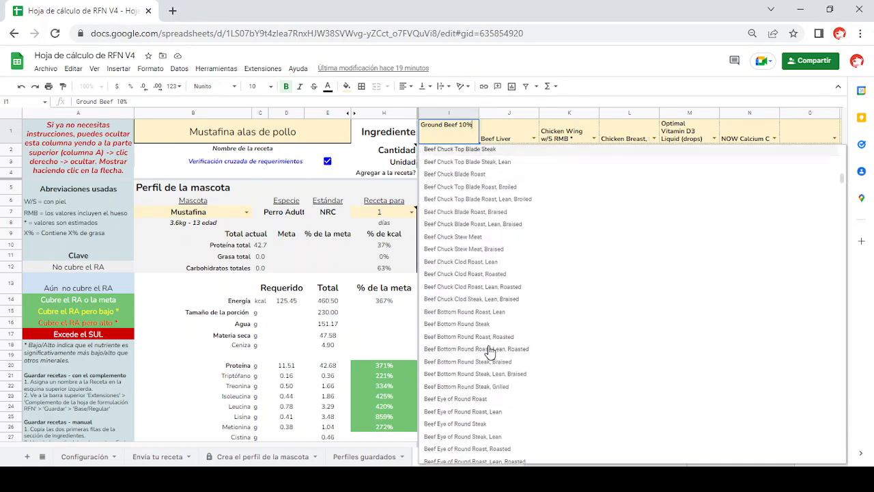
{"action": "scroll", "coordinate": [490, 351], "scroll_direction": "up", "scroll_amount": 12}
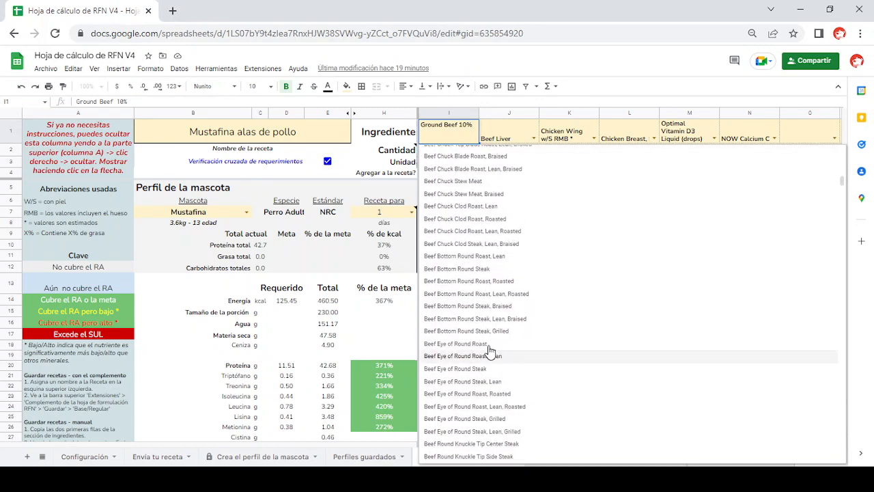
- Filter the fourth ingredient's options by "chicke" and look through the matching chicken items
{"action": "left_click", "coordinate": [641, 137]}
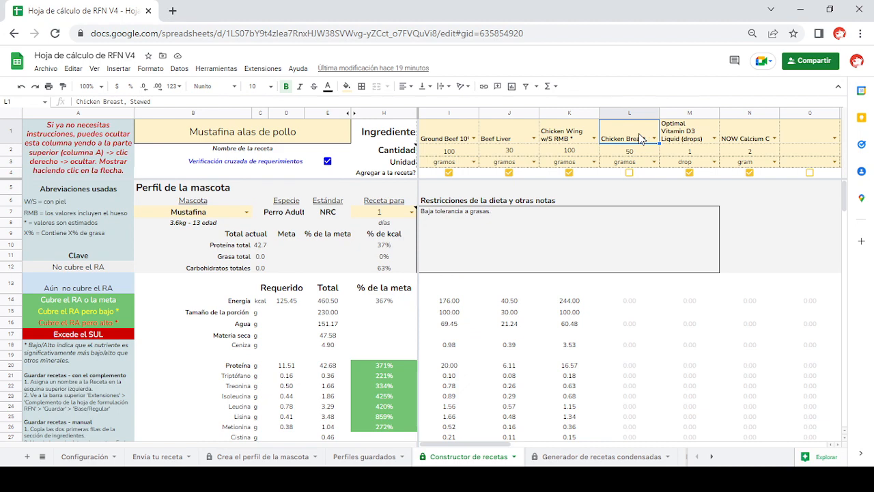
{"action": "type", "text": "chicke"}
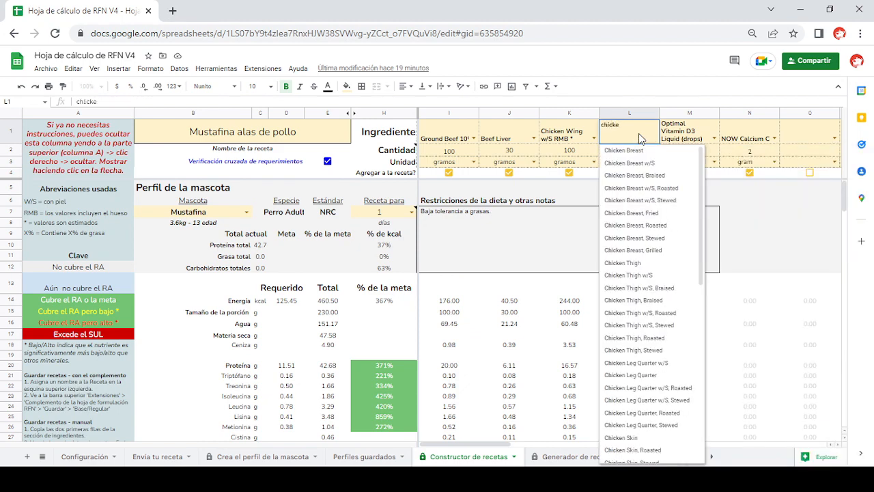
{"action": "scroll", "coordinate": [642, 232], "scroll_direction": "down", "scroll_amount": 3}
{"action": "scroll", "coordinate": [642, 242], "scroll_direction": "up", "scroll_amount": 3}
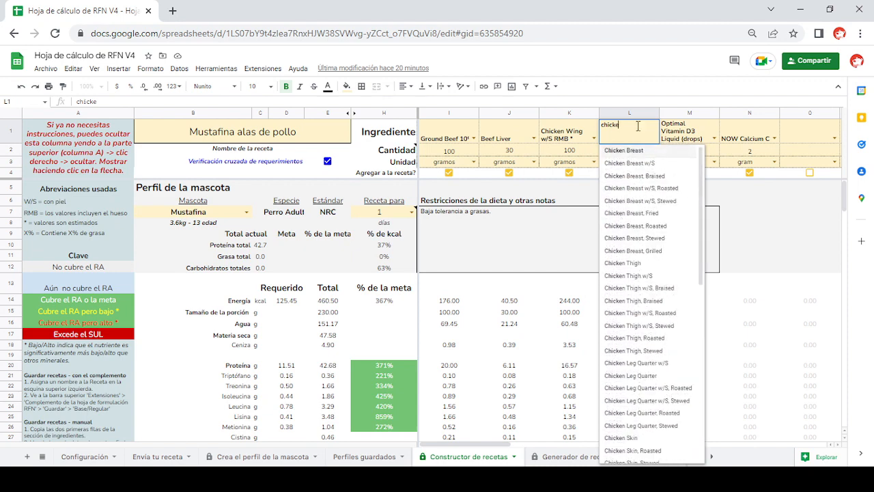
{"action": "scroll", "coordinate": [662, 295], "scroll_direction": "down", "scroll_amount": 10}
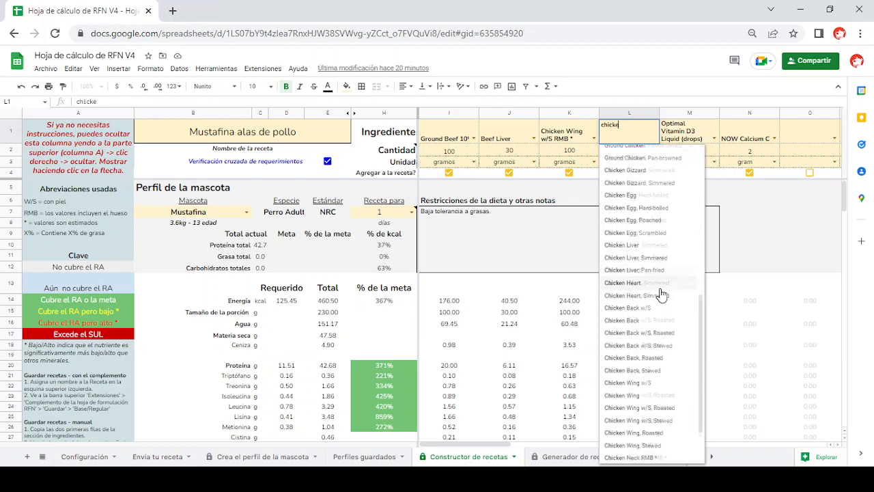
{"action": "scroll", "coordinate": [661, 294], "scroll_direction": "up", "scroll_amount": 10}
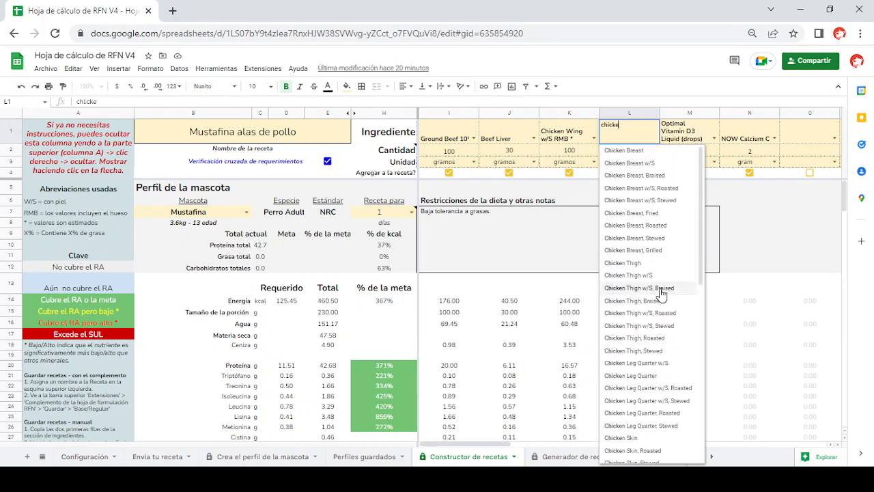
- Replace the fourth ingredient's search text with "egg" to look up egg options
{"action": "key", "text": "BackSpace"}
{"action": "key", "text": "BackSpace"}
{"action": "key", "text": "BackSpace"}
{"action": "key", "text": "BackSpace"}
{"action": "key", "text": "BackSpace"}
{"action": "key", "text": "BackSpace"}
{"action": "type", "text": "eg"}
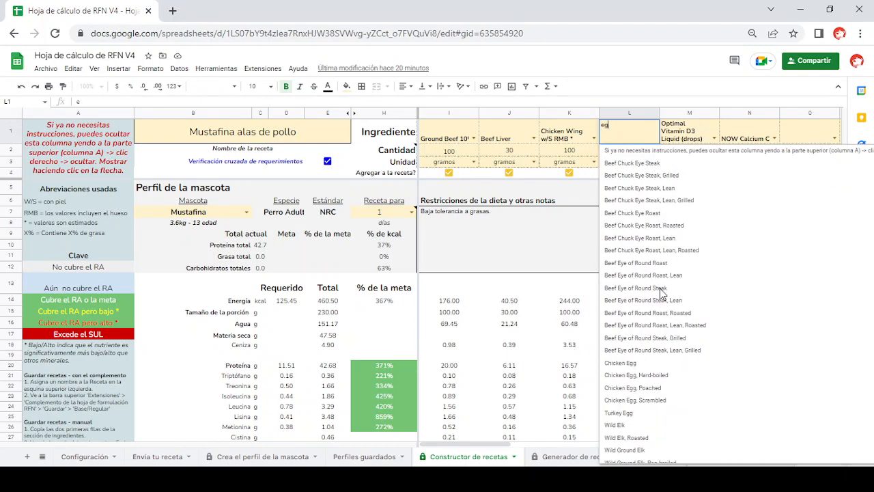
{"action": "type", "text": "g"}
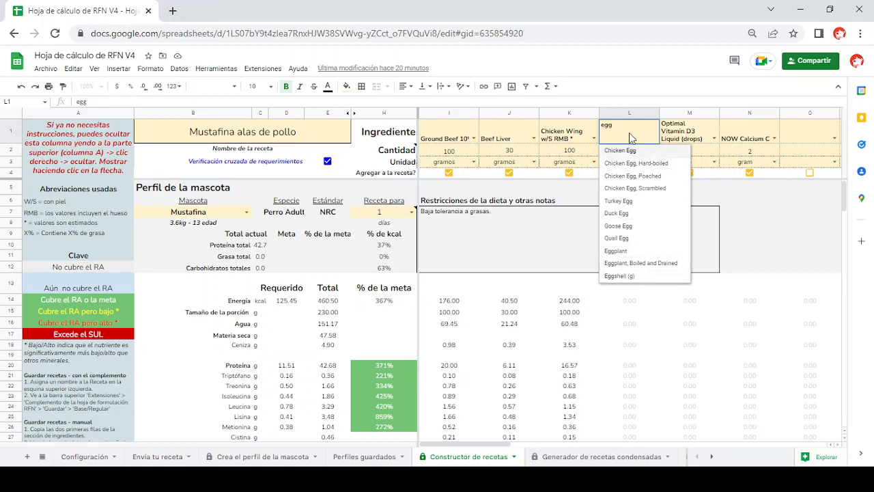
- Search "chicken bre" for the fourth ingredient, choose Chicken Breast w/S, and include it in the recipe
{"action": "key", "text": "BackSpace"}
{"action": "key", "text": "BackSpace"}
{"action": "key", "text": "BackSpace"}
{"action": "type", "text": "chi"}
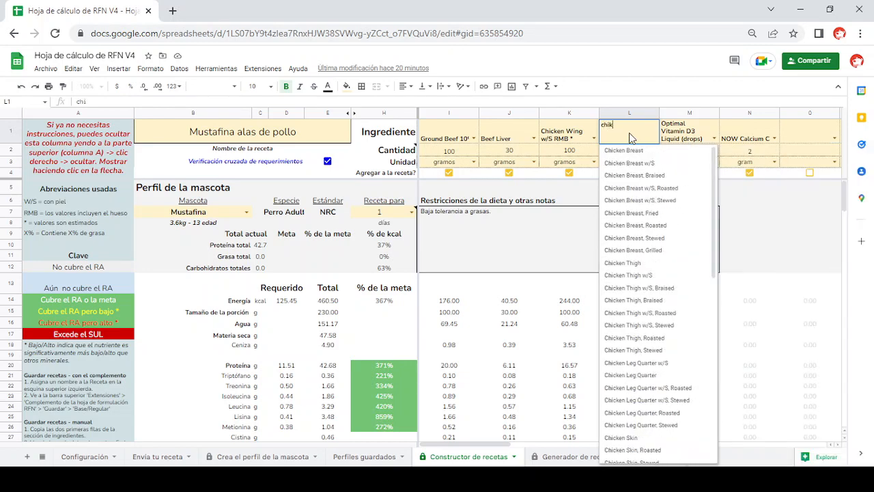
{"action": "type", "text": "ke"}
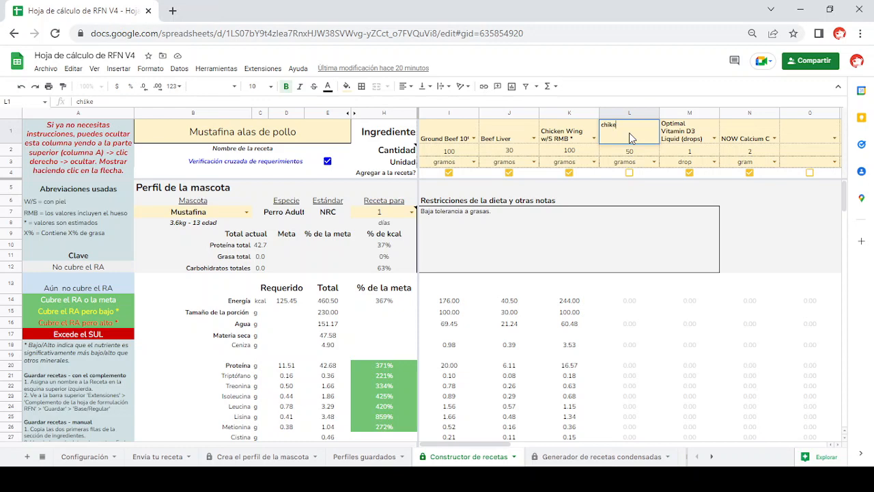
{"action": "key", "text": "BackSpace"}
{"action": "key", "text": "BackSpace"}
{"action": "type", "text": "cken"}
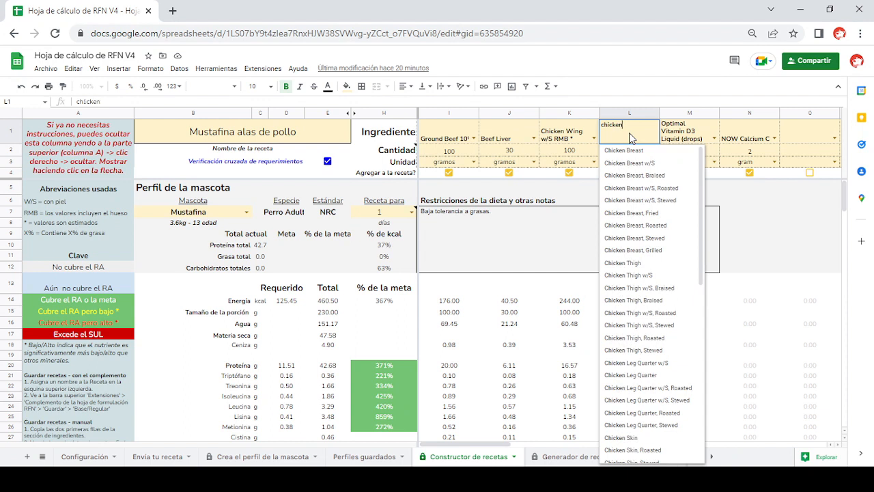
{"action": "type", "text": " bre"}
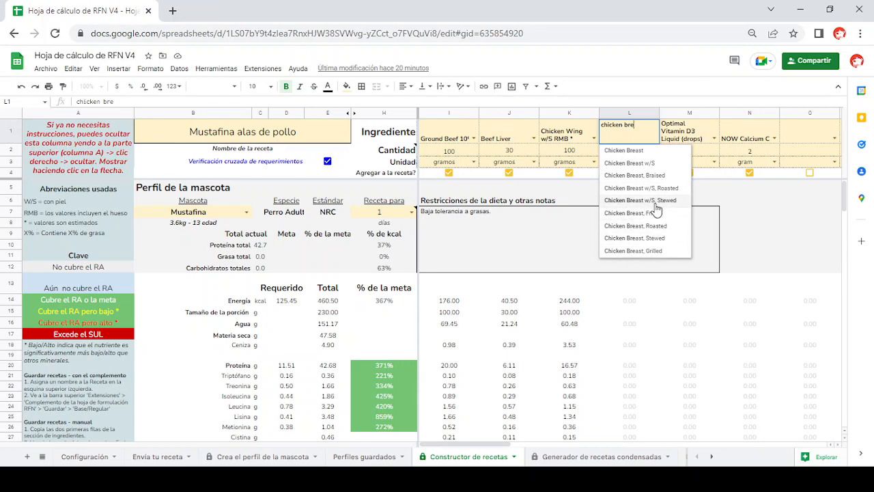
{"action": "left_click", "coordinate": [657, 168]}
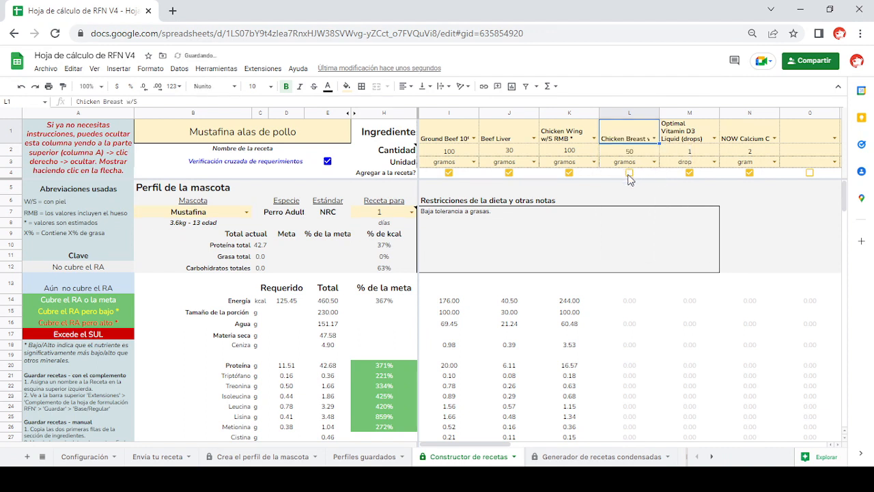
{"action": "left_click", "coordinate": [629, 173]}
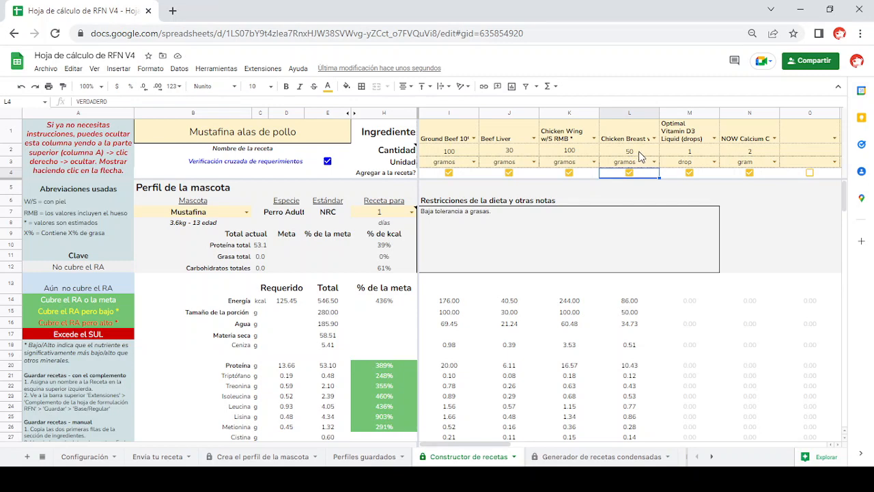
- Review the quantities and unit options of the Chicken Breast, Optimal Vitamin D3 Liquid and NOW Calcium Carbonate ingredients
{"action": "left_click", "coordinate": [641, 156]}
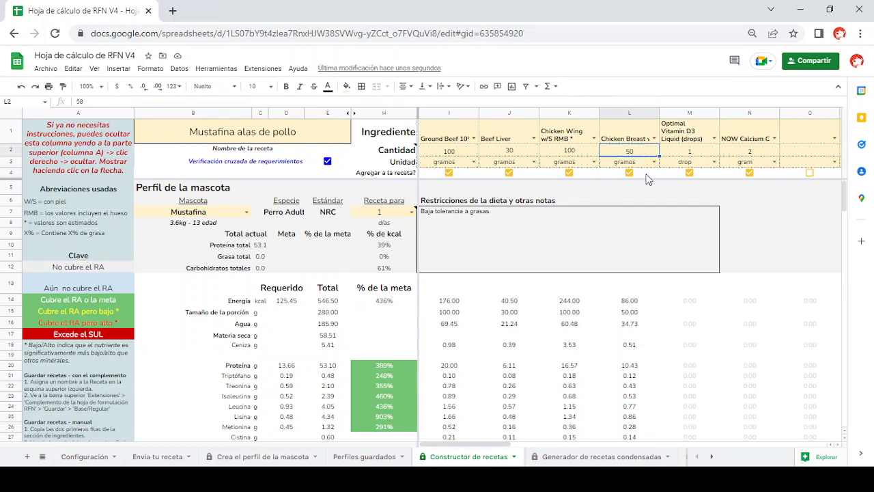
{"action": "left_click", "coordinate": [654, 162]}
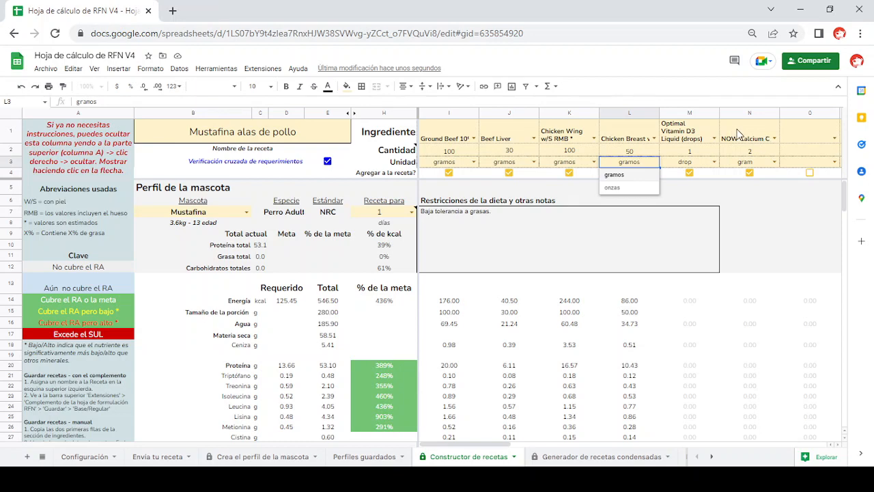
{"action": "left_click", "coordinate": [713, 141]}
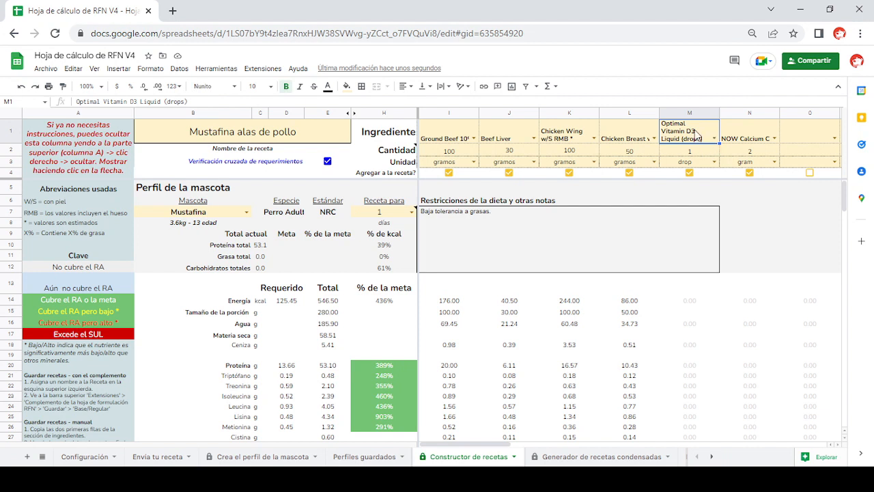
{"action": "left_click", "coordinate": [714, 162]}
{"action": "left_click", "coordinate": [702, 177]}
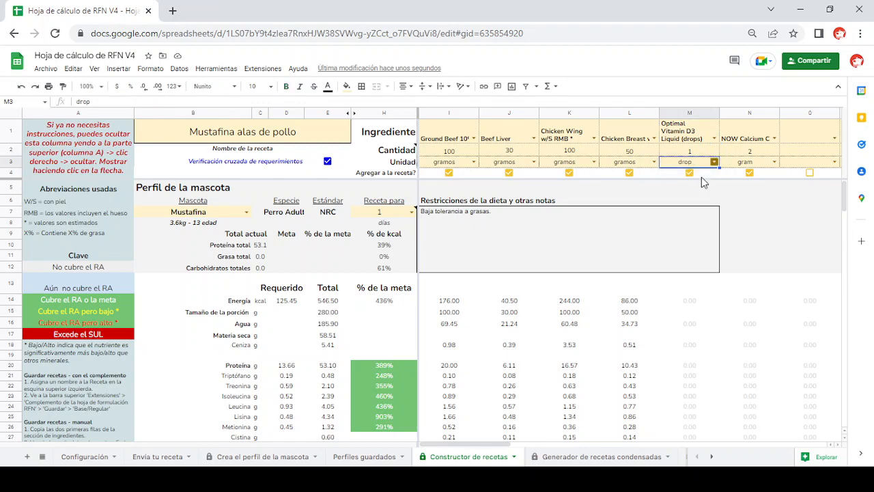
{"action": "left_click", "coordinate": [748, 138]}
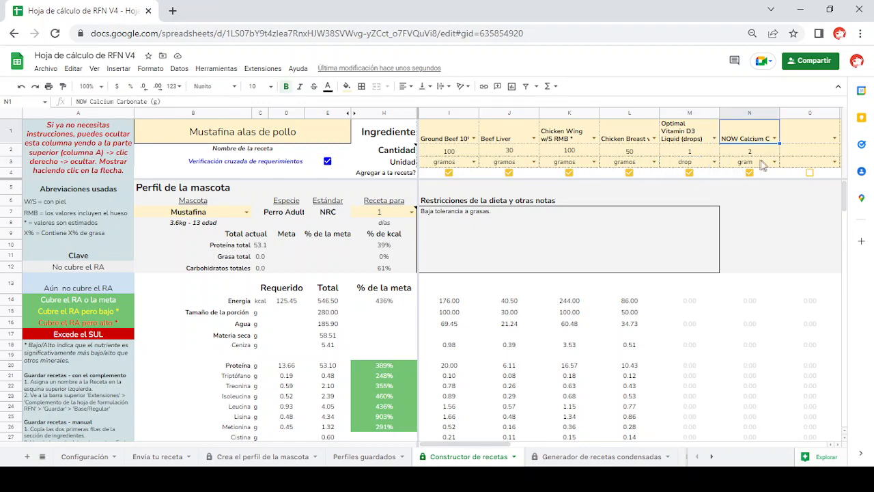
{"action": "left_click", "coordinate": [773, 162]}
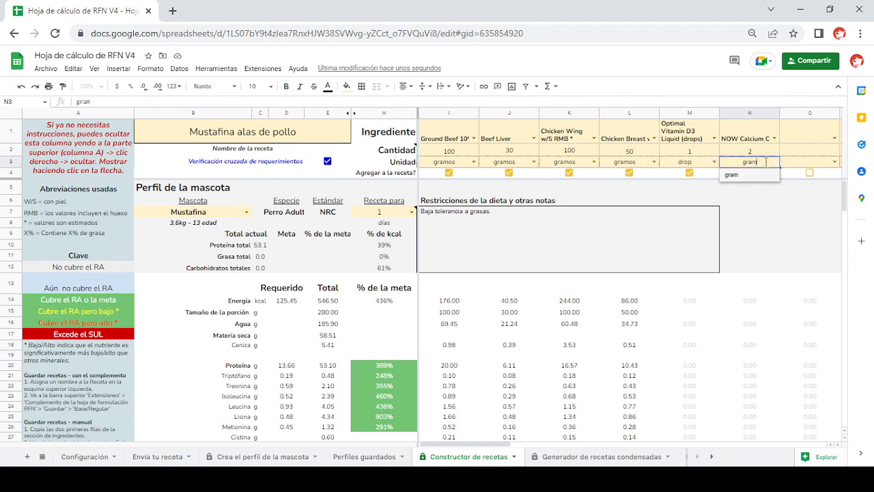
{"action": "left_click", "coordinate": [758, 155]}
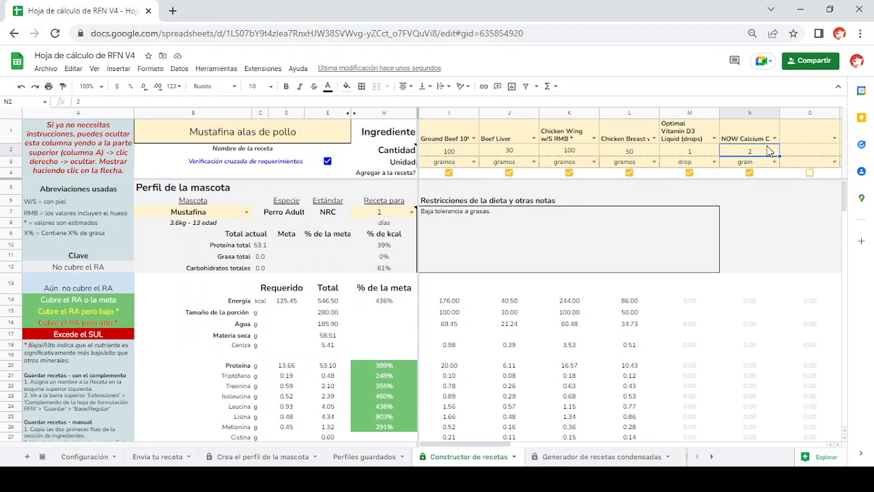
- Switch the recipe's pet to Example Cat and exclude Chicken Breast from the recipe
{"action": "left_click", "coordinate": [266, 134]}
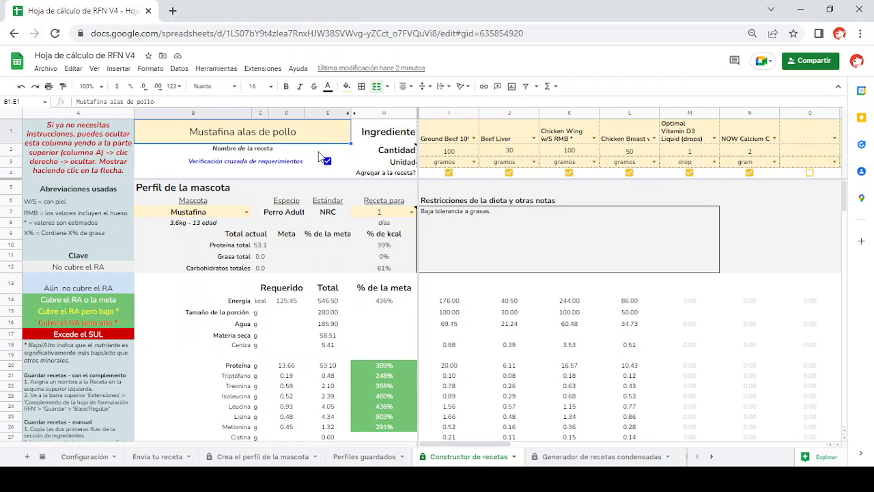
{"action": "left_click", "coordinate": [246, 212]}
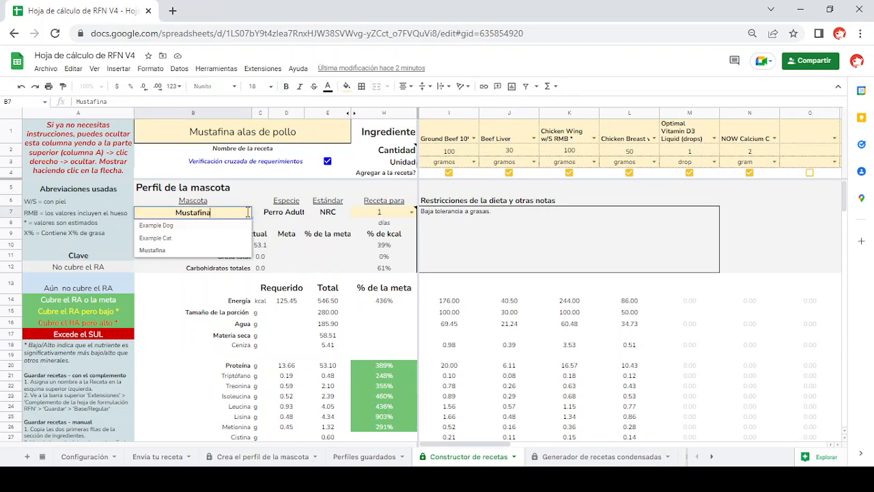
{"action": "left_click", "coordinate": [225, 238]}
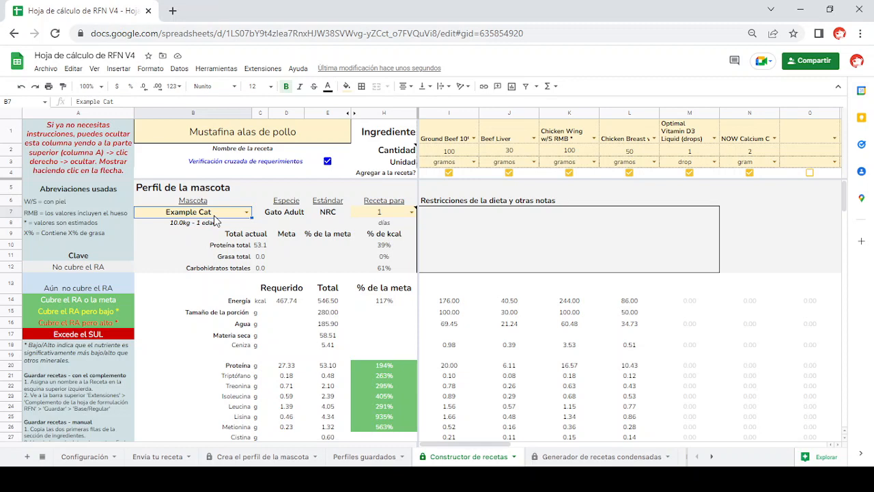
{"action": "left_click", "coordinate": [629, 172]}
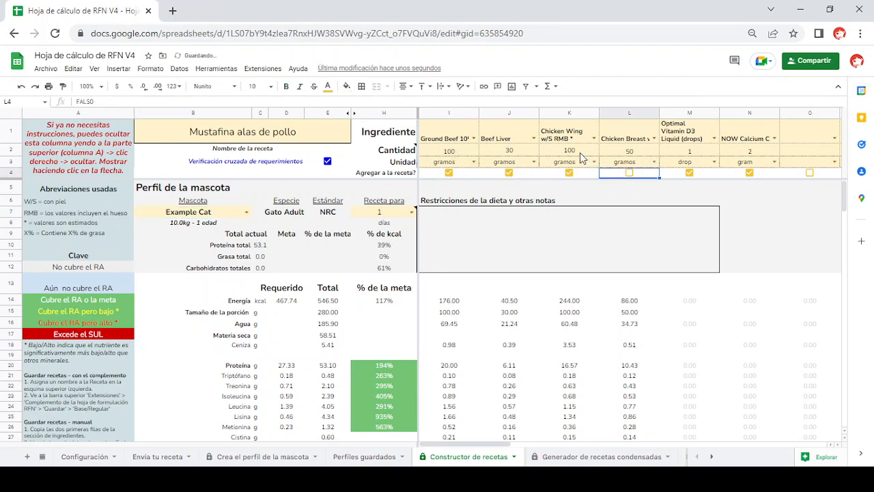
- Try a quantity of 200 grams for Chicken Wing w/S RMB and undo it
{"action": "left_click", "coordinate": [580, 152]}
{"action": "type", "text": "200"}
{"action": "key", "text": "Return"}
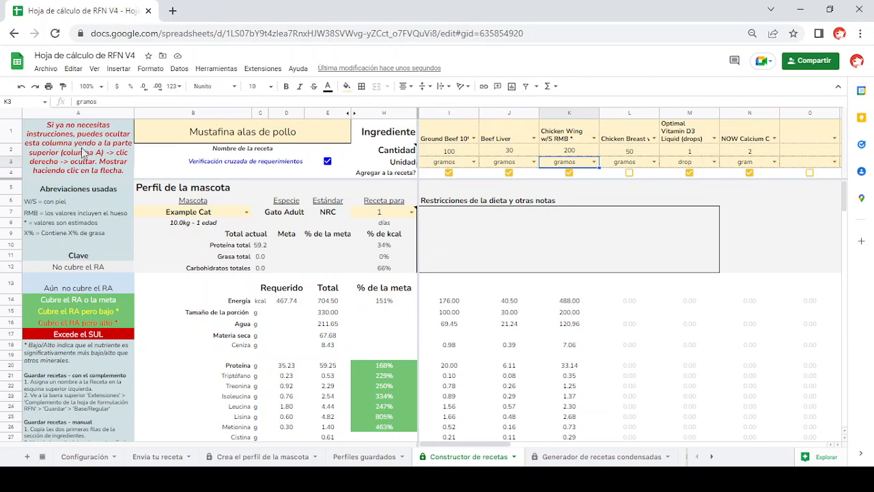
{"action": "left_click", "coordinate": [22, 89]}
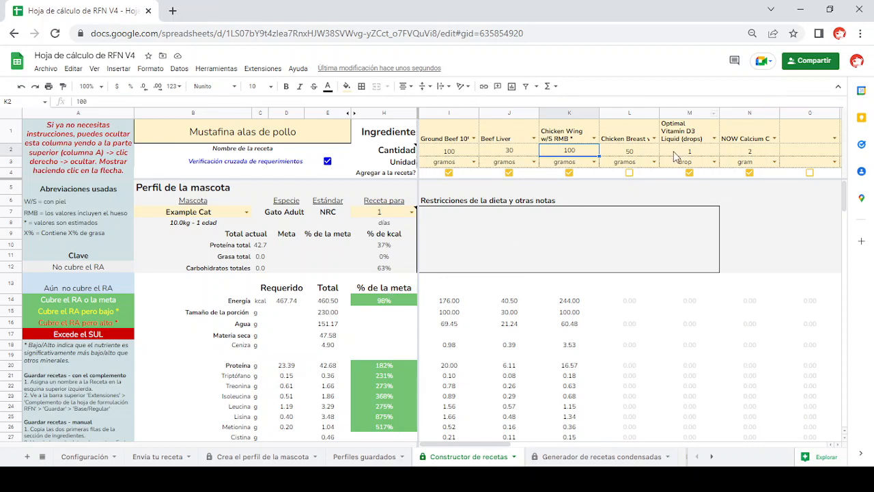
- Try including Chicken Breast again with 250 grams of Chicken Wing w/S RMB, and undo both changes
{"action": "left_click", "coordinate": [295, 372]}
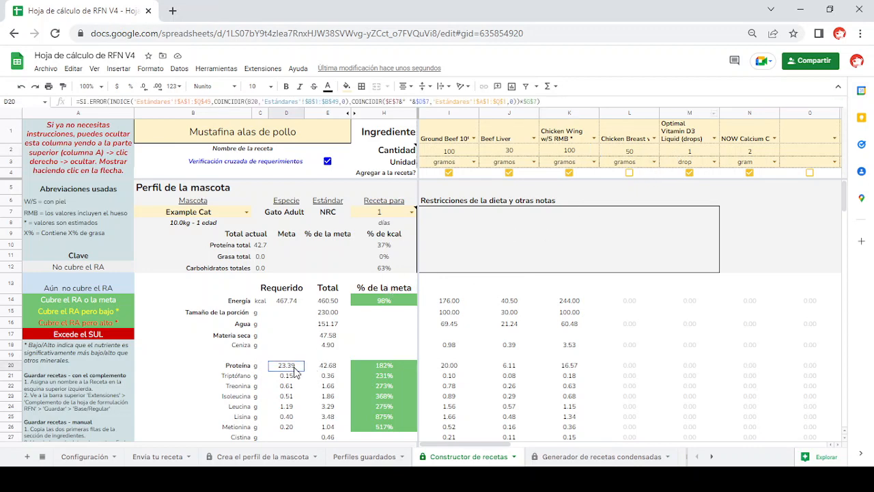
{"action": "left_click", "coordinate": [630, 175]}
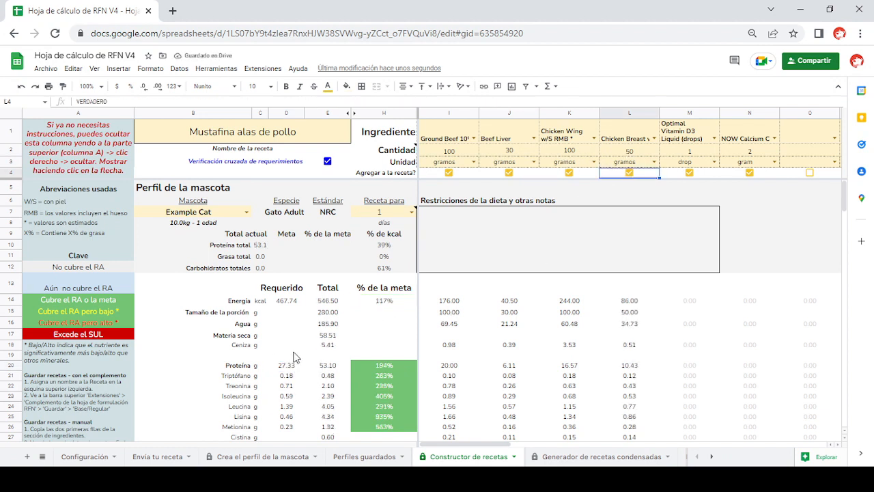
{"action": "left_click", "coordinate": [579, 156]}
{"action": "type", "text": "250"}
{"action": "key", "text": "Return"}
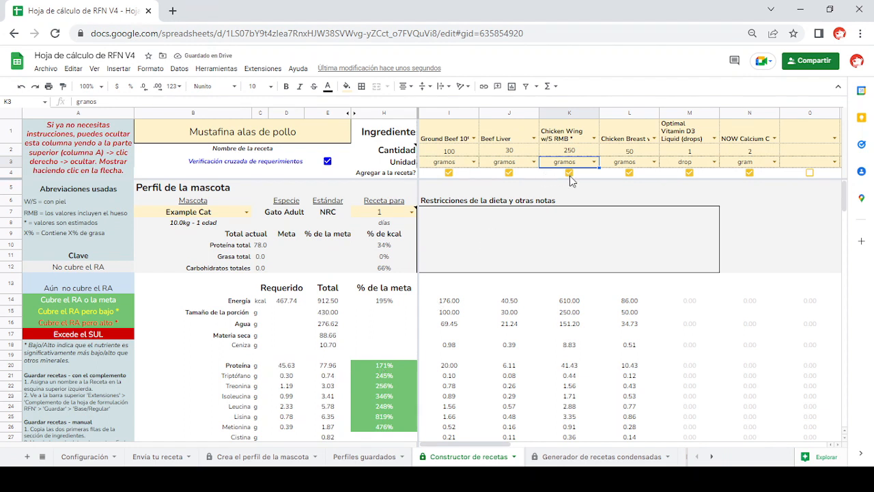
{"action": "left_click", "coordinate": [19, 90]}
{"action": "left_click", "coordinate": [20, 91]}
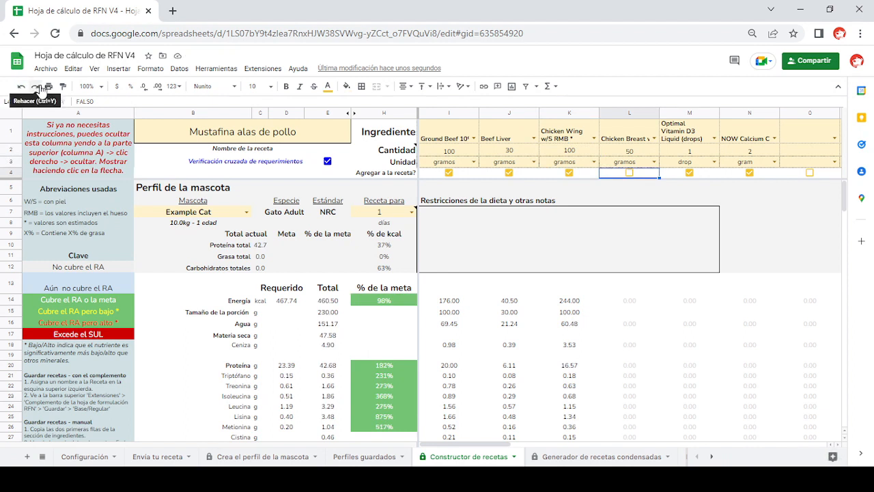
- Compare the colour key for covered requirements and exceeded limits with the recipe's nutrient percentages, down to the vitamins
{"action": "scroll", "coordinate": [155, 259], "scroll_direction": "down", "scroll_amount": 1}
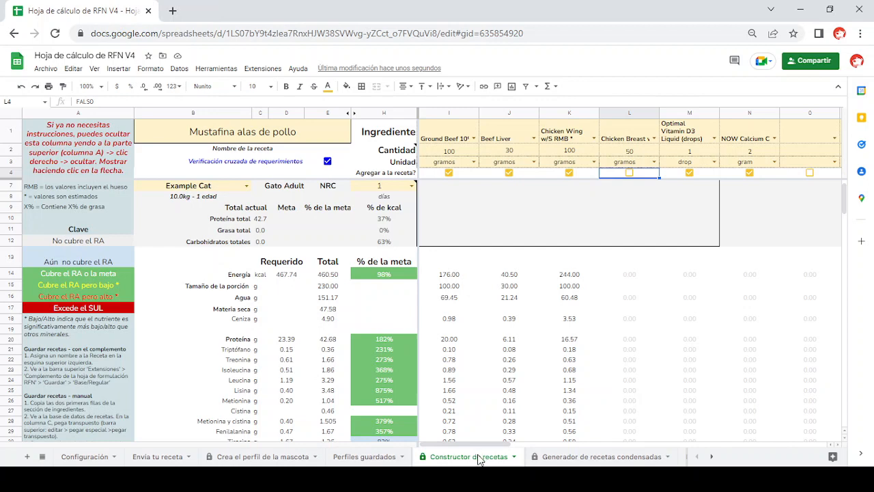
{"action": "left_click", "coordinate": [399, 340]}
{"action": "left_click", "coordinate": [115, 273]}
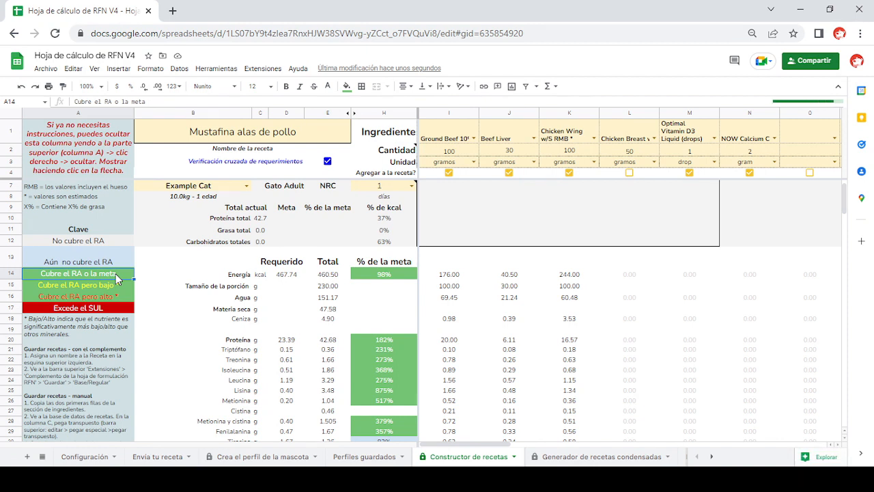
{"action": "left_click", "coordinate": [126, 311]}
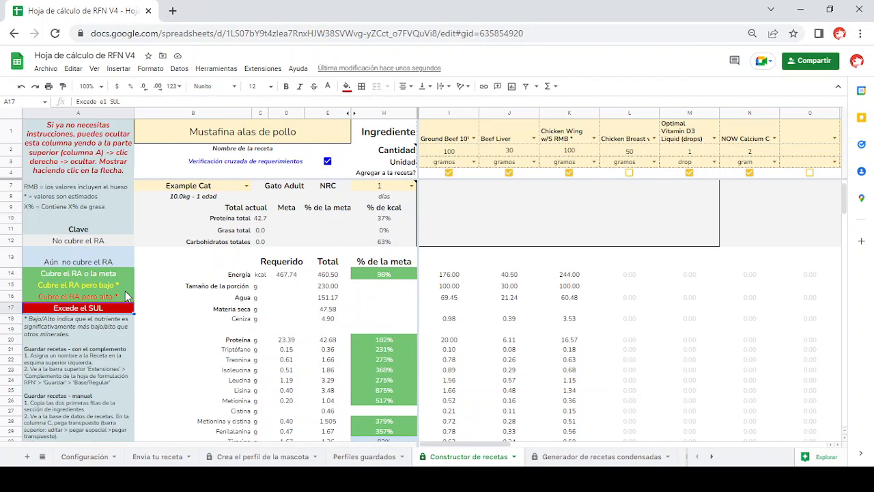
{"action": "scroll", "coordinate": [341, 396], "scroll_direction": "down", "scroll_amount": 20}
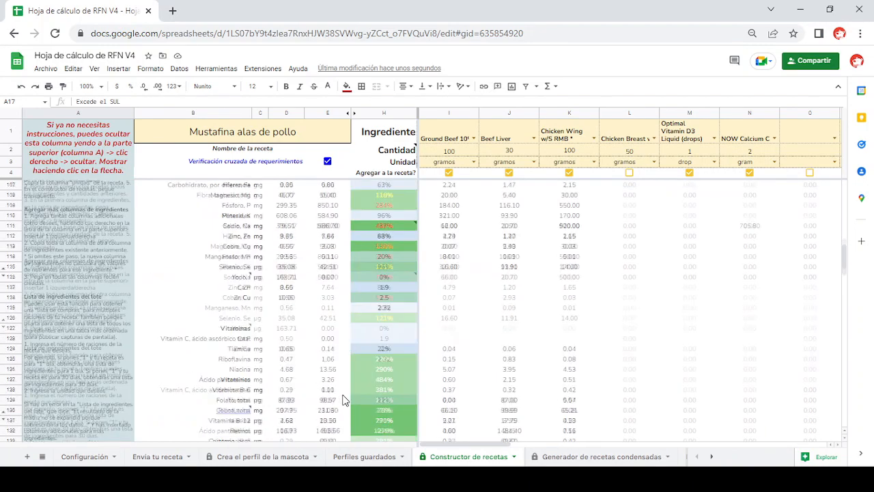
{"action": "scroll", "coordinate": [345, 400], "scroll_direction": "up", "scroll_amount": 1}
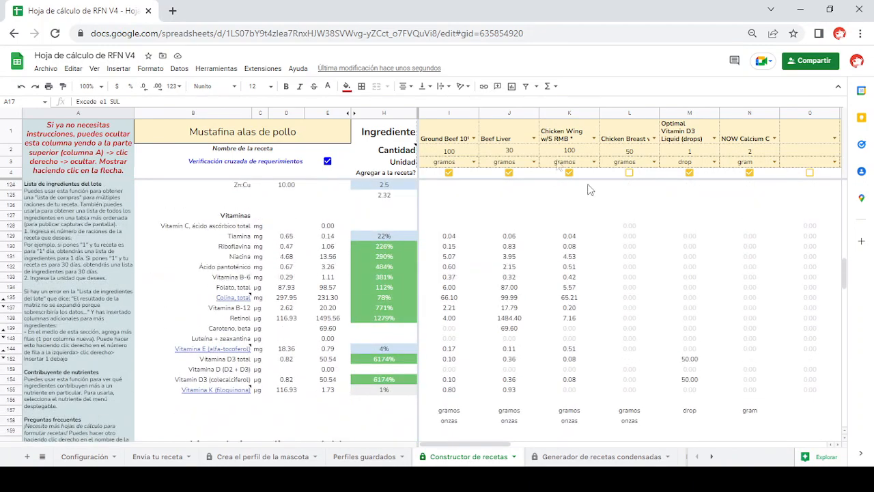
{"action": "scroll", "coordinate": [173, 230], "scroll_direction": "up", "scroll_amount": 20}
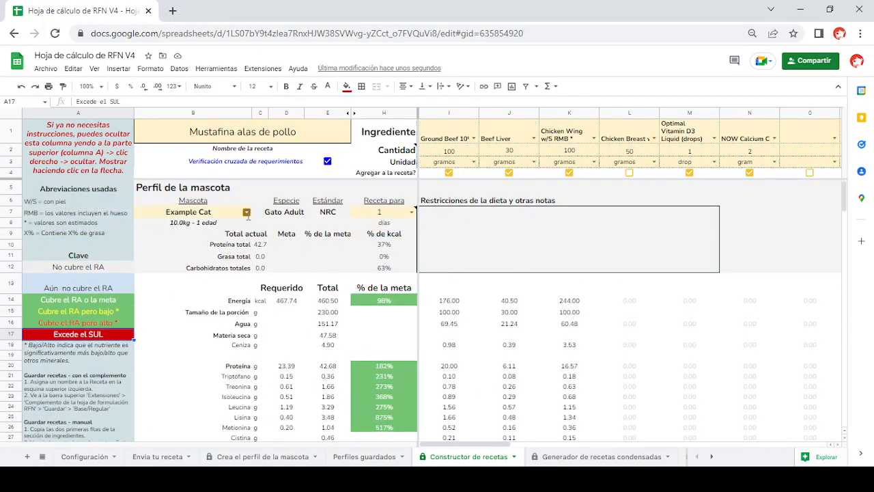
- Switch the recipe's pet to Mustafina and check the vitamin percentages for this profile
{"action": "left_click", "coordinate": [246, 213]}
{"action": "left_click", "coordinate": [157, 250]}
{"action": "scroll", "coordinate": [452, 286], "scroll_direction": "down", "scroll_amount": 4}
{"action": "scroll", "coordinate": [452, 287], "scroll_direction": "down", "scroll_amount": 15}
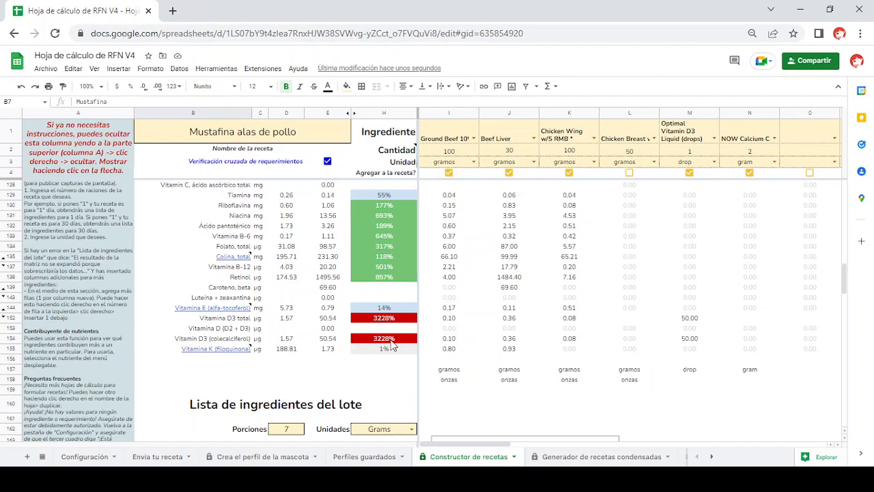
- Read the note on arachidonic acid and examine the mineral percentages, including copper and zinc
{"action": "scroll", "coordinate": [335, 248], "scroll_direction": "up", "scroll_amount": 20}
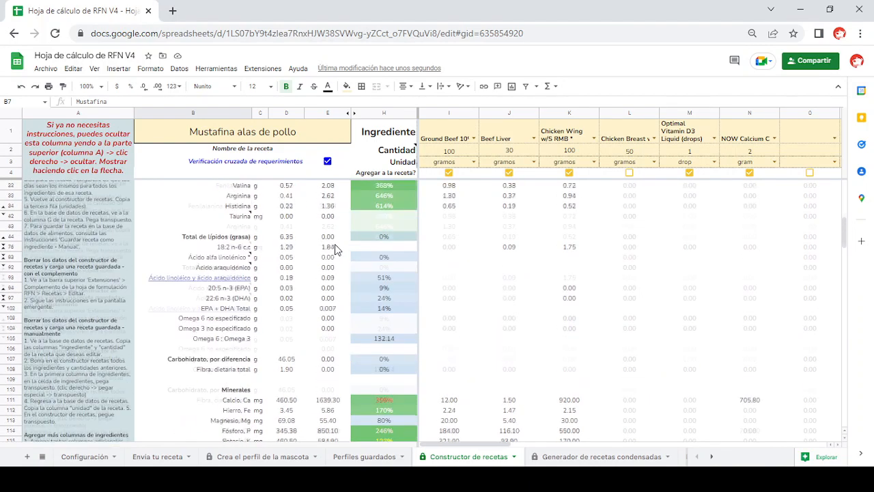
{"action": "scroll", "coordinate": [336, 248], "scroll_direction": "down", "scroll_amount": 3}
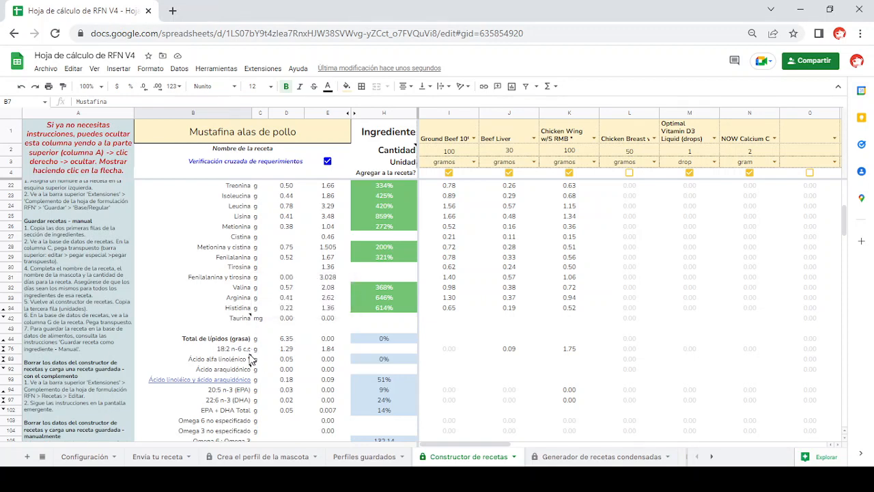
{"action": "mouse_move", "coordinate": [250, 357]}
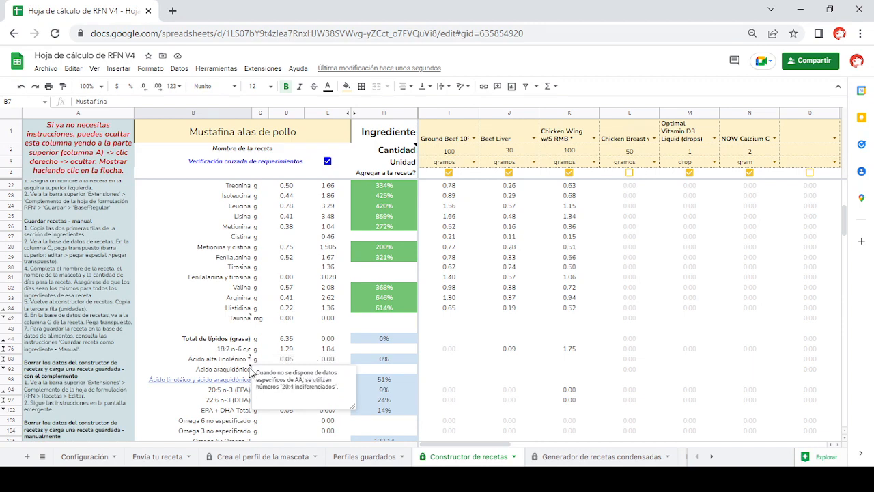
{"action": "scroll", "coordinate": [398, 314], "scroll_direction": "down", "scroll_amount": 7}
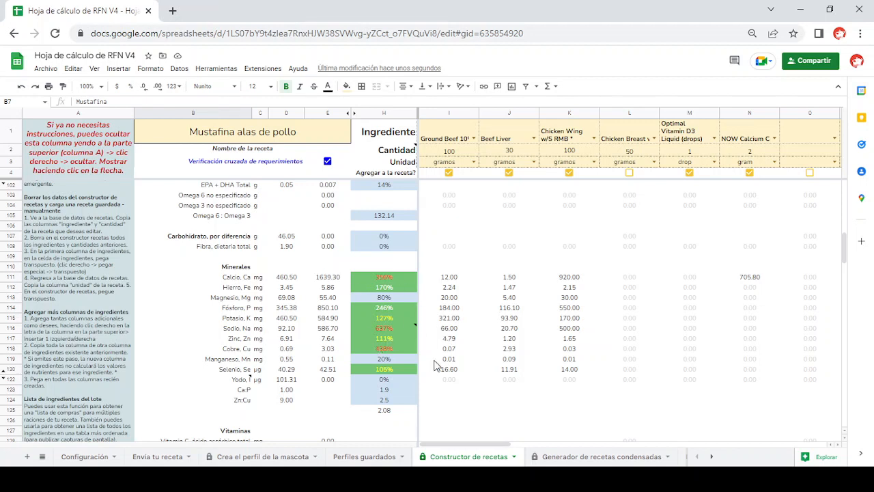
{"action": "left_click", "coordinate": [398, 348]}
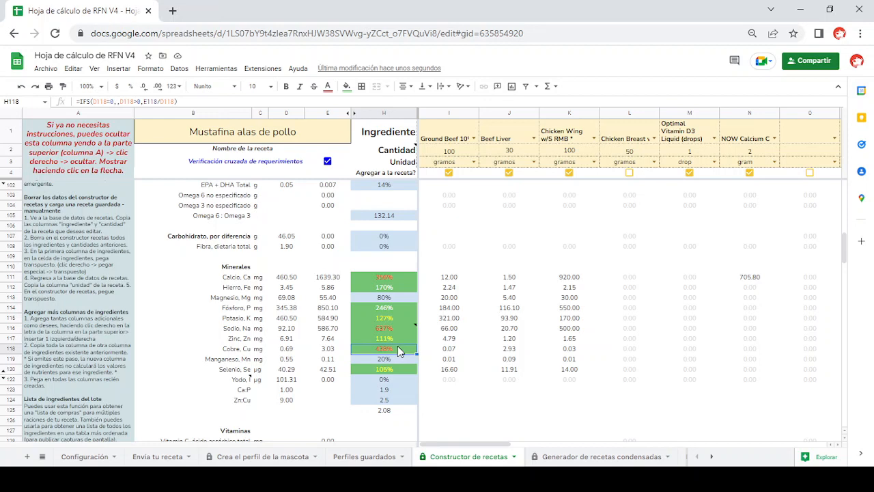
{"action": "key", "text": "Up"}
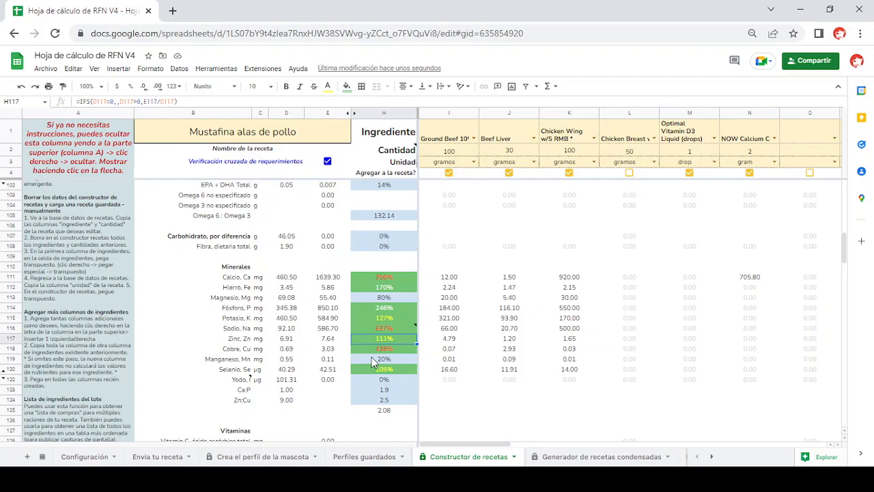
- Try 14 and 30 portions in the batch ingredient list, and return the portions to 7
{"action": "scroll", "coordinate": [373, 362], "scroll_direction": "down", "scroll_amount": 12}
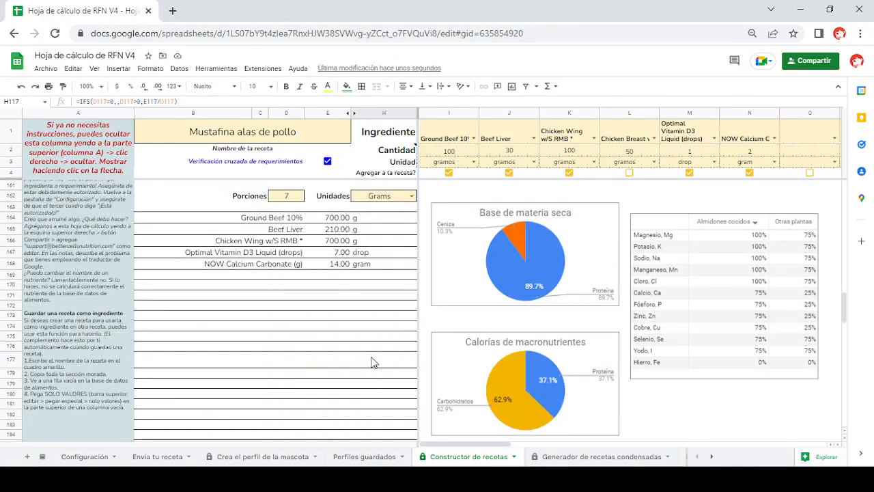
{"action": "scroll", "coordinate": [373, 362], "scroll_direction": "up", "scroll_amount": 1}
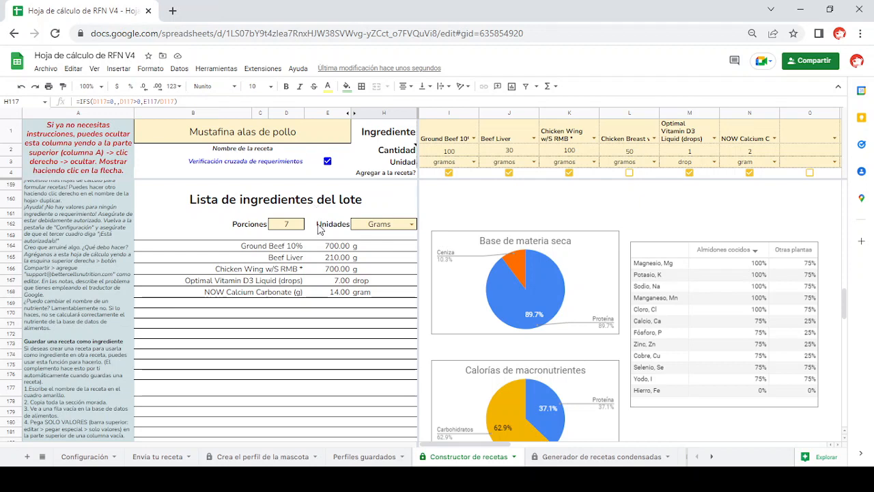
{"action": "left_click", "coordinate": [295, 227]}
{"action": "type", "text": "14"}
{"action": "key", "text": "Return"}
{"action": "left_click", "coordinate": [295, 226]}
{"action": "type", "text": "30"}
{"action": "key", "text": "Return"}
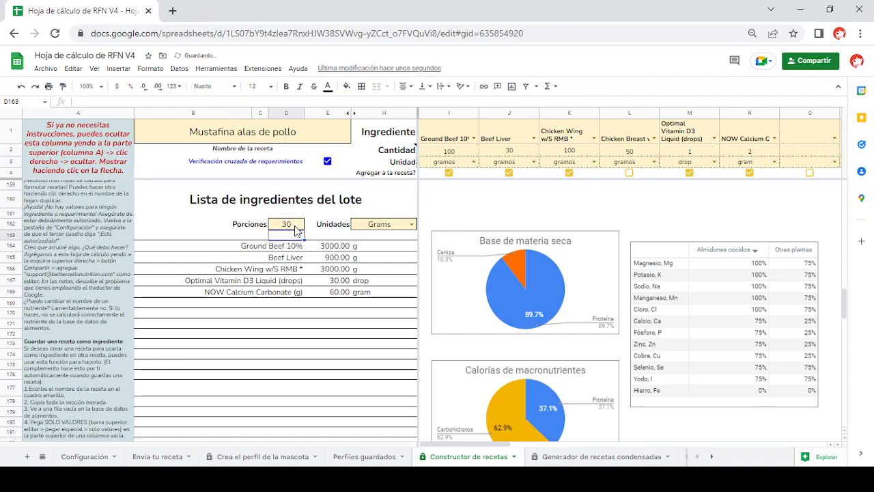
{"action": "left_click", "coordinate": [295, 225]}
{"action": "type", "text": "7"}
{"action": "key", "text": "Return"}
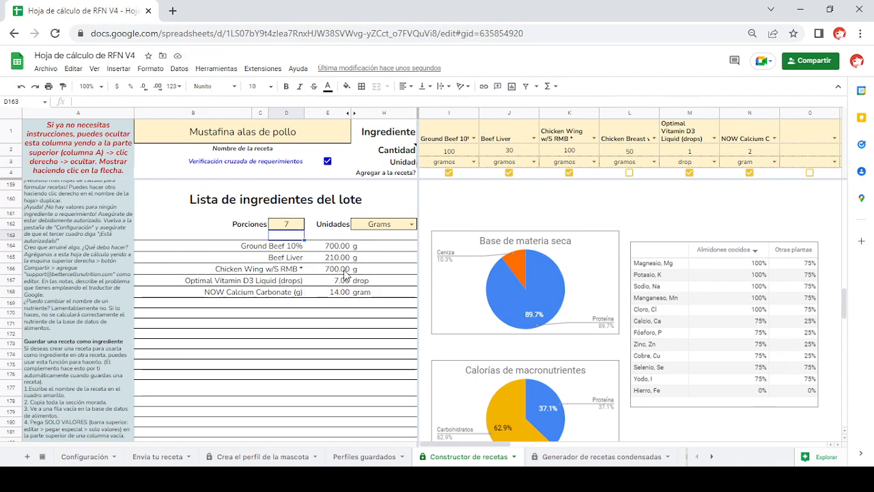
- Keep Grams as the batch list's unit and look over the macronutrient charts and the mineral table beside it
{"action": "left_click", "coordinate": [412, 224]}
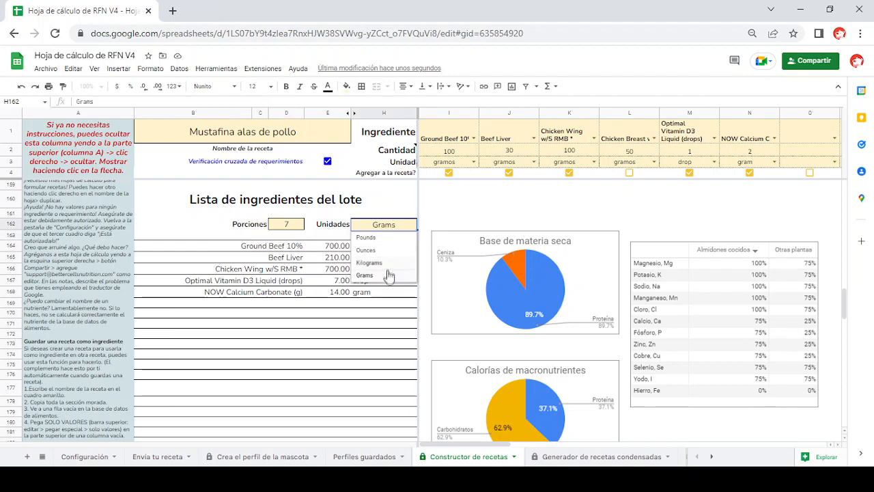
{"action": "left_click", "coordinate": [383, 276]}
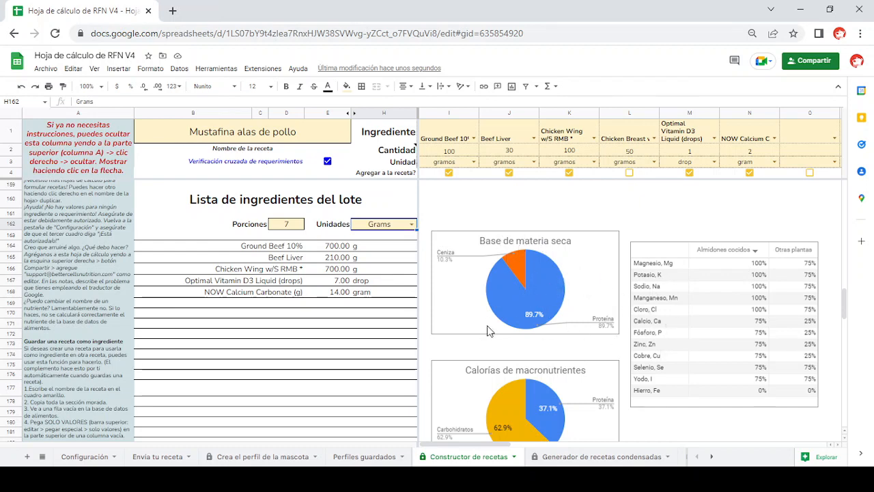
{"action": "scroll", "coordinate": [503, 331], "scroll_direction": "down", "scroll_amount": 3}
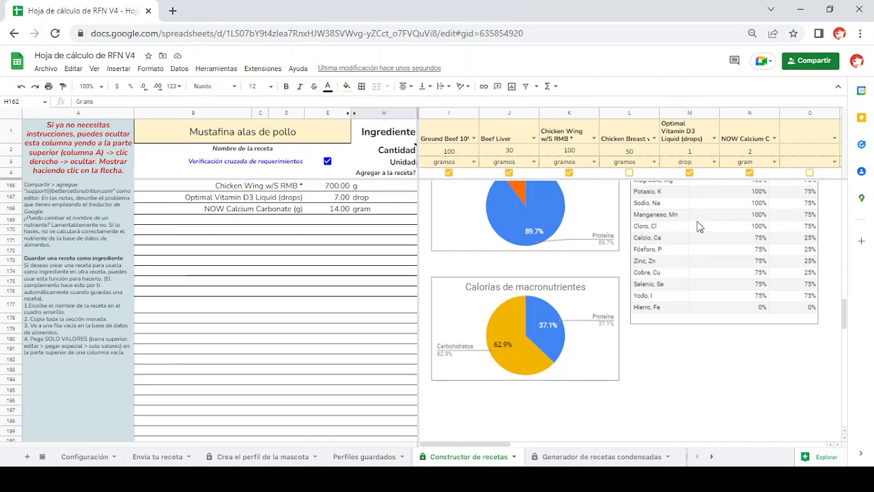
{"action": "scroll", "coordinate": [709, 301], "scroll_direction": "up", "scroll_amount": 2}
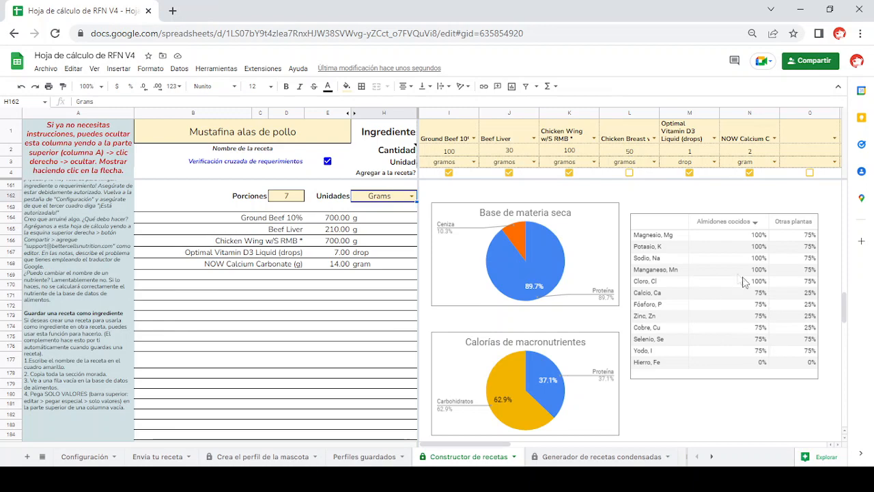
- Set the nutrient in the Contribuyentes de nutrientes section to Cobre, Cu
{"action": "scroll", "coordinate": [217, 290], "scroll_direction": "down", "scroll_amount": 1}
{"action": "scroll", "coordinate": [277, 300], "scroll_direction": "down", "scroll_amount": 5}
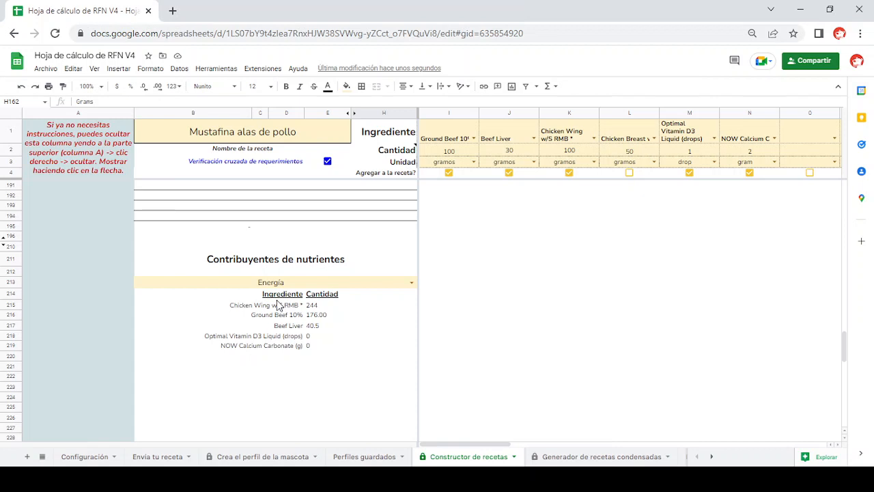
{"action": "left_click", "coordinate": [366, 284]}
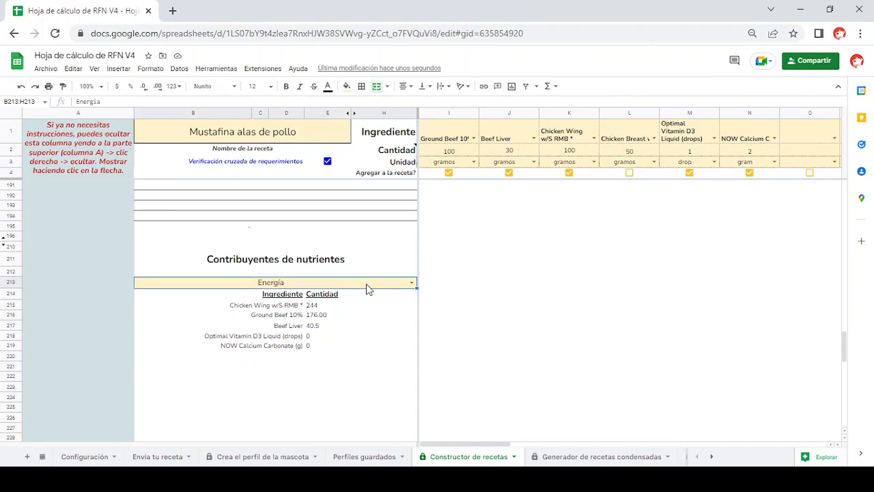
{"action": "left_click", "coordinate": [412, 282]}
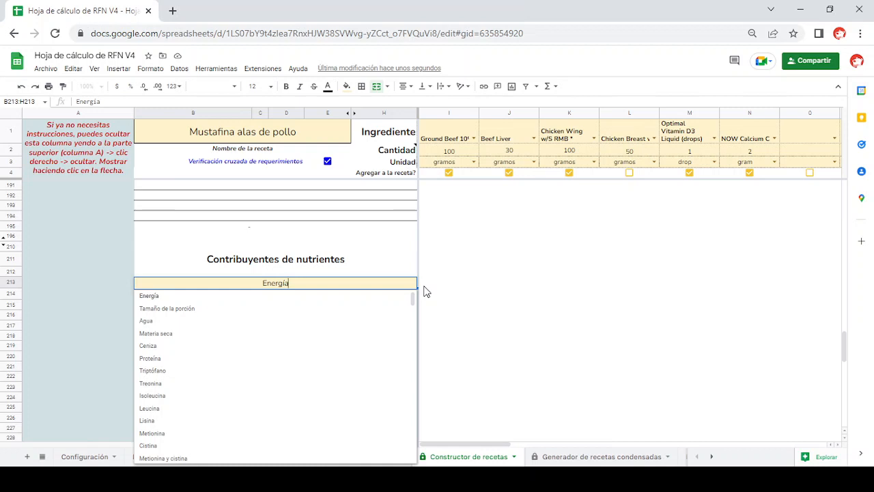
{"action": "scroll", "coordinate": [275, 363], "scroll_direction": "down", "scroll_amount": 5}
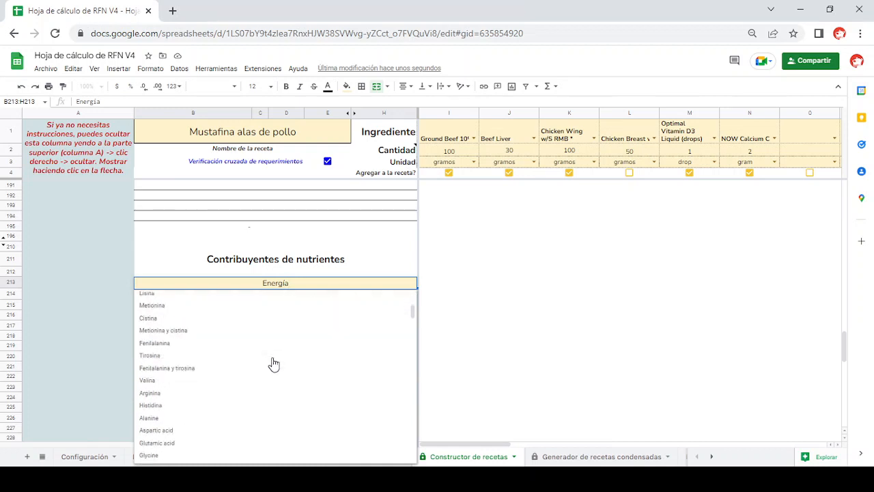
{"action": "scroll", "coordinate": [273, 362], "scroll_direction": "down", "scroll_amount": 2}
{"action": "scroll", "coordinate": [273, 363], "scroll_direction": "up", "scroll_amount": 10}
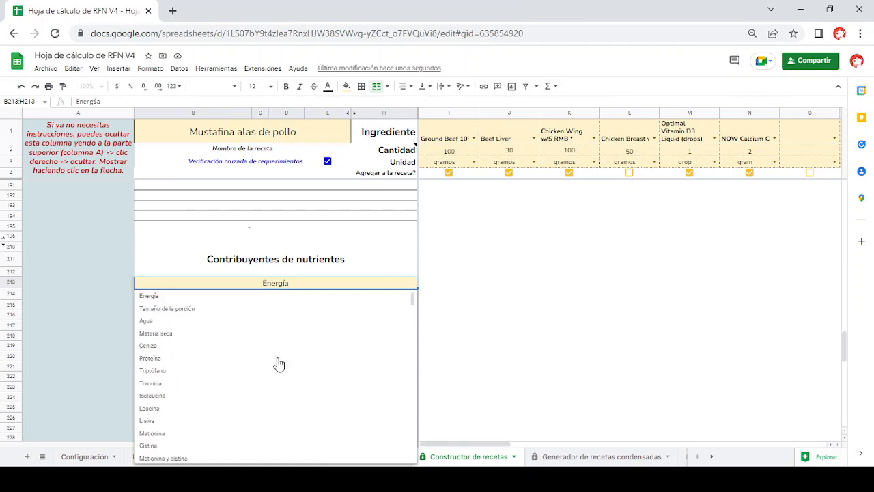
{"action": "key", "text": "BackSpace"}
{"action": "key", "text": "BackSpace"}
{"action": "key", "text": "BackSpace"}
{"action": "key", "text": "BackSpace"}
{"action": "key", "text": "BackSpace"}
{"action": "key", "text": "BackSpace"}
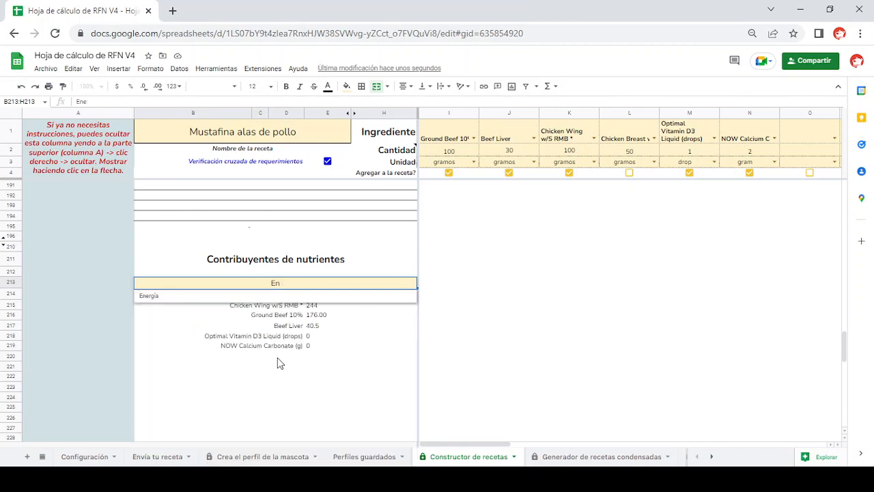
{"action": "key", "text": "BackSpace"}
{"action": "type", "text": "cob"}
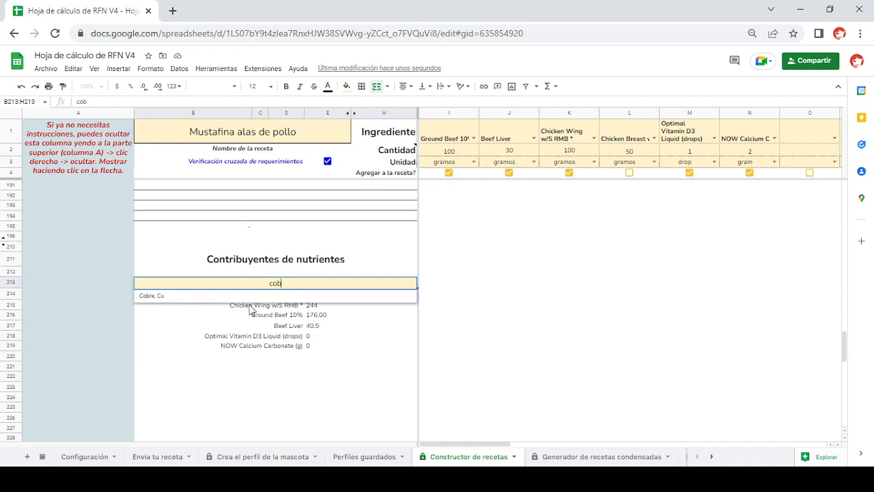
{"action": "left_click", "coordinate": [249, 298]}
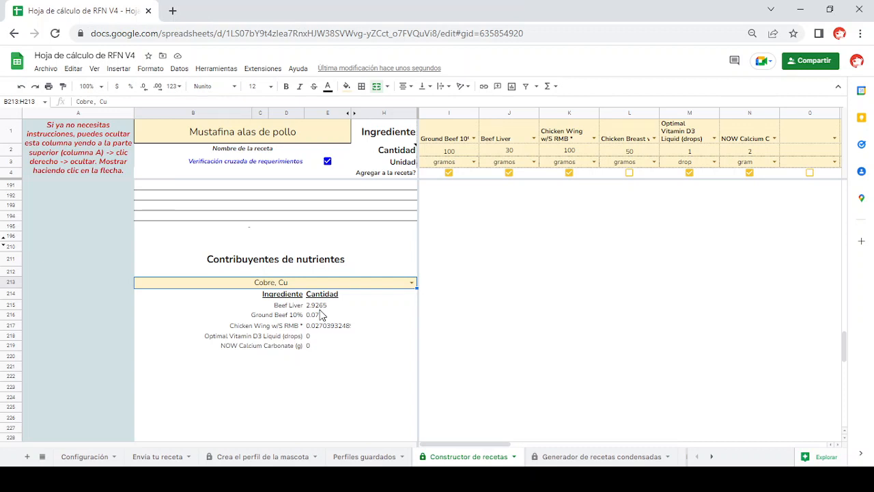
- Review the vitamin percentages above the batch ingredient list and check the available extensions
{"action": "scroll", "coordinate": [321, 250], "scroll_direction": "up", "scroll_amount": 6}
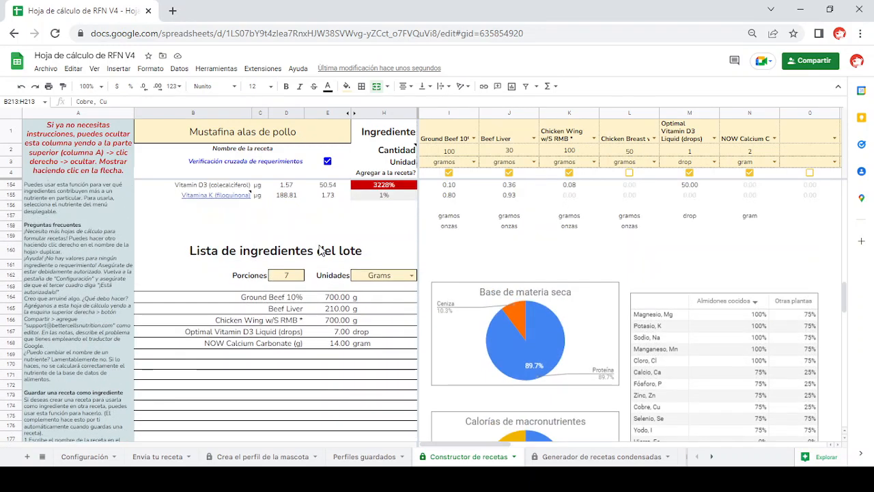
{"action": "scroll", "coordinate": [322, 251], "scroll_direction": "up", "scroll_amount": 3}
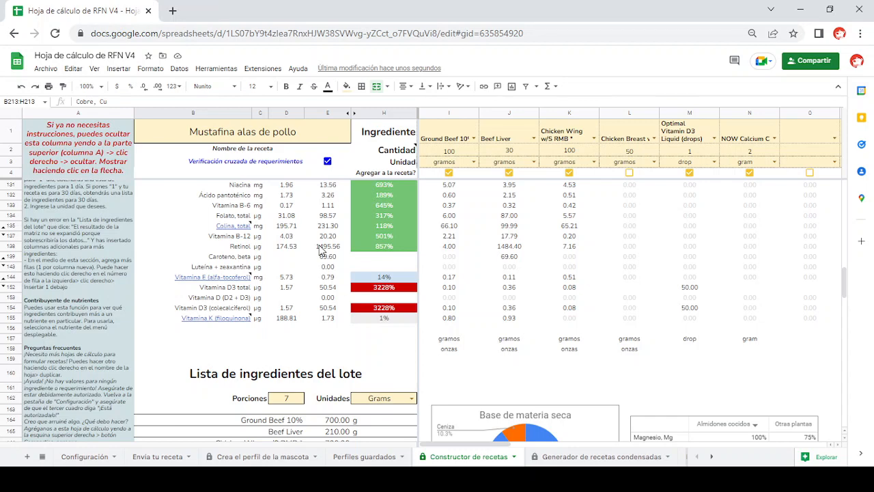
{"action": "left_click", "coordinate": [254, 71]}
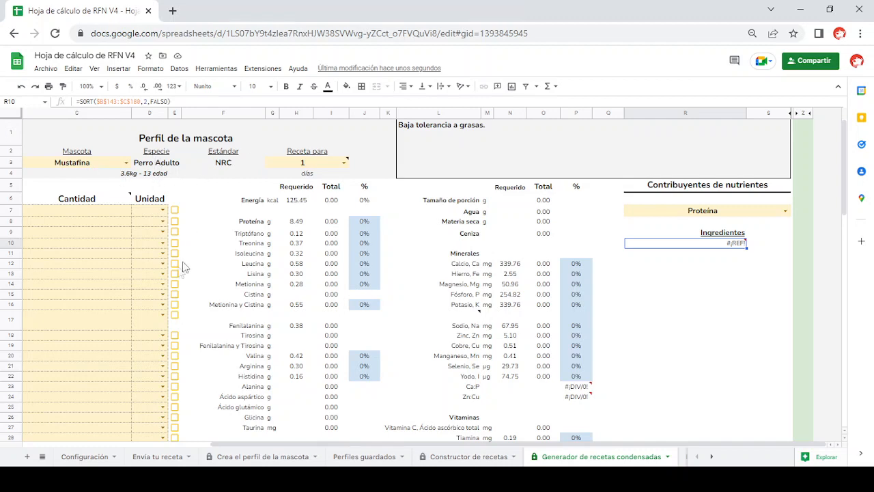
- Examine the Generador de recetas condensadas sheet, including its ingredient table, pet profile, nutrient contributors, batch list and charts
{"action": "left_click_drag", "start_coordinate": [398, 444], "coordinate": [254, 447]}
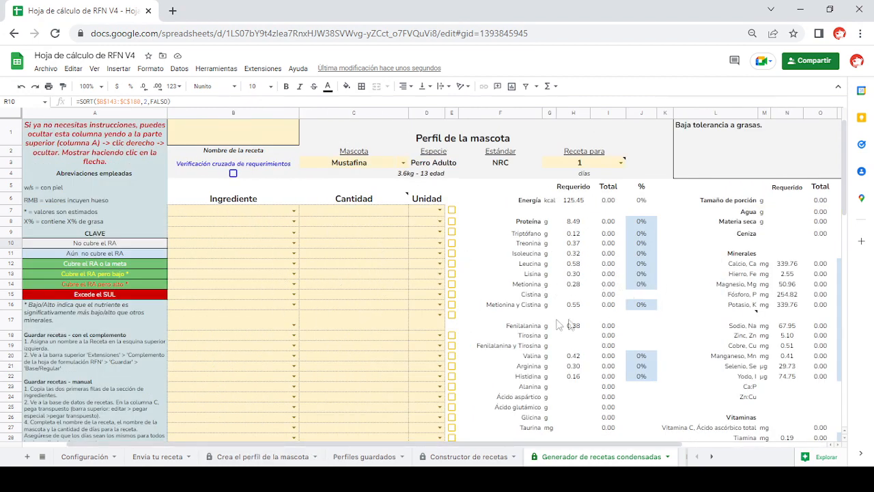
{"action": "left_click_drag", "start_coordinate": [611, 445], "coordinate": [729, 444]}
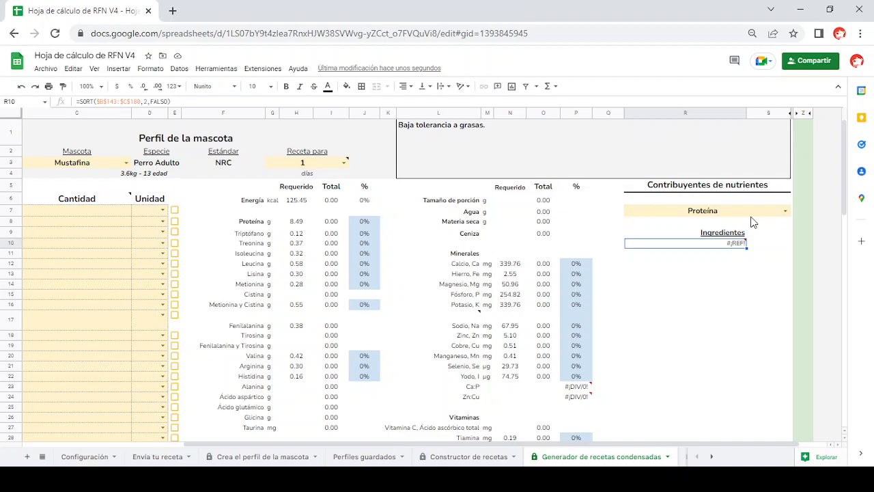
{"action": "left_click_drag", "start_coordinate": [662, 442], "coordinate": [501, 444]}
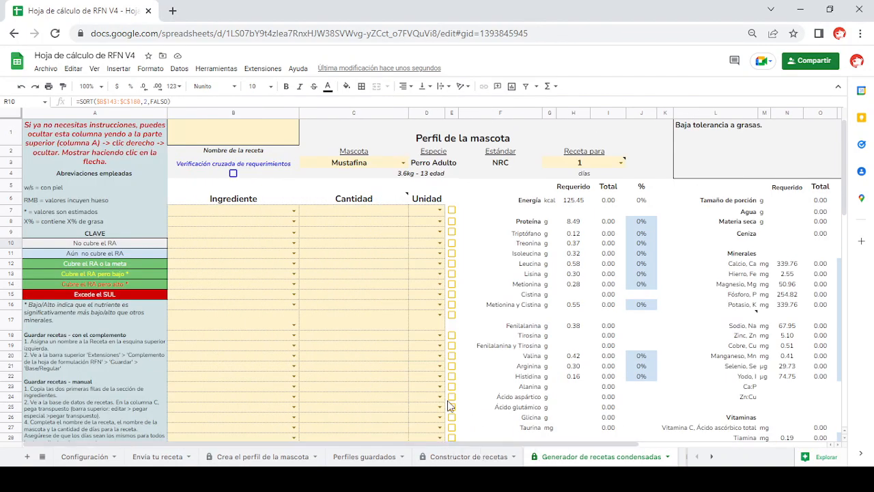
{"action": "scroll", "coordinate": [449, 405], "scroll_direction": "down", "scroll_amount": 10}
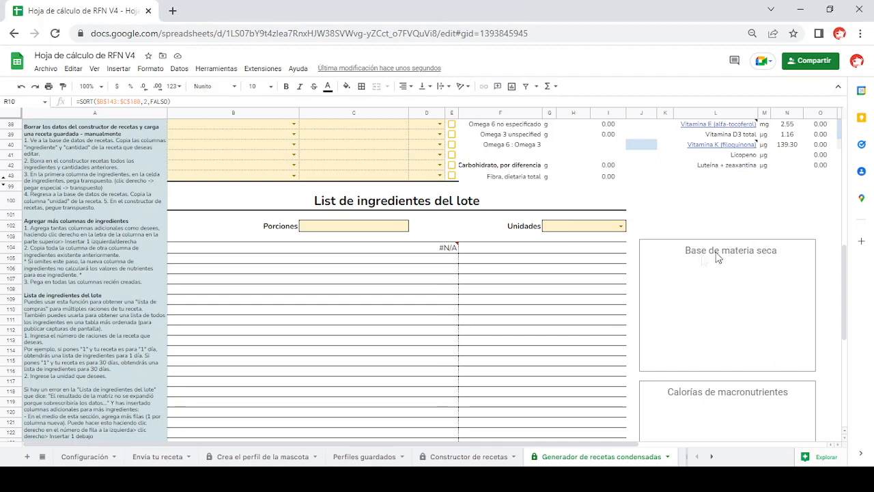
{"action": "left_click_drag", "start_coordinate": [628, 444], "coordinate": [813, 443]}
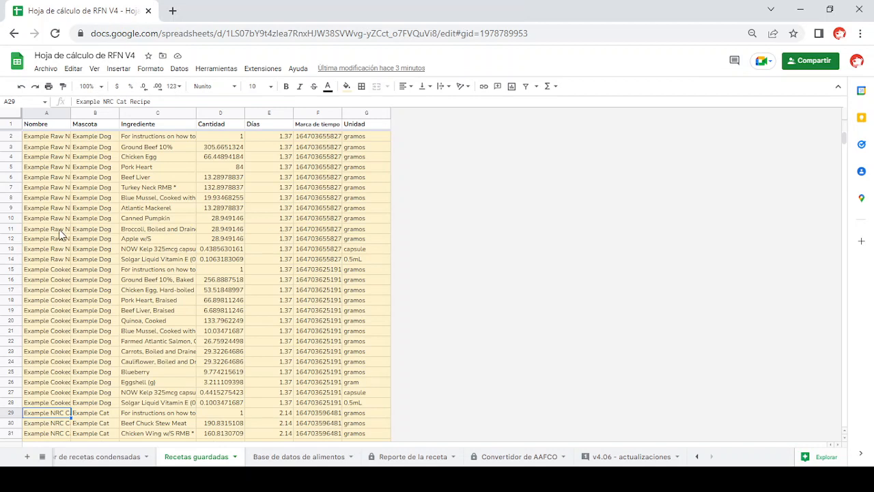
- Look through the example raw and cooked dog recipes and the cat recipe in the Recetas guardadas sheet
{"action": "left_click", "coordinate": [57, 139]}
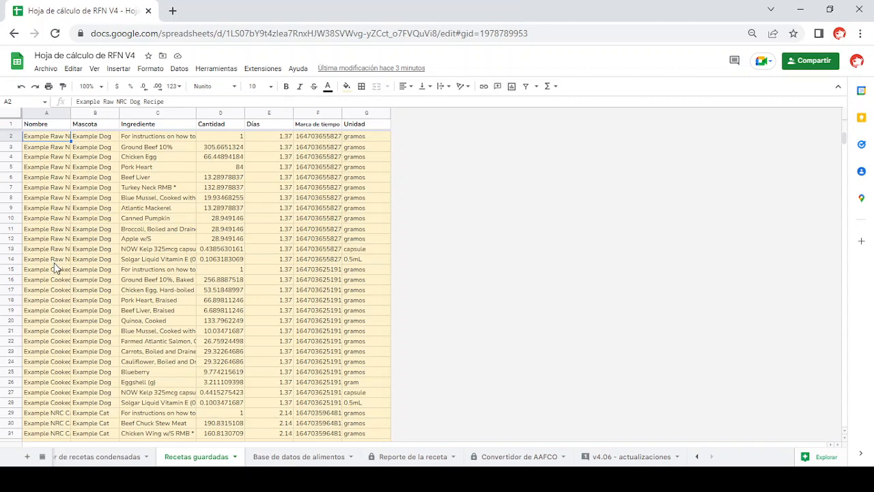
{"action": "left_click", "coordinate": [53, 282]}
{"action": "scroll", "coordinate": [52, 281], "scroll_direction": "down", "scroll_amount": 5}
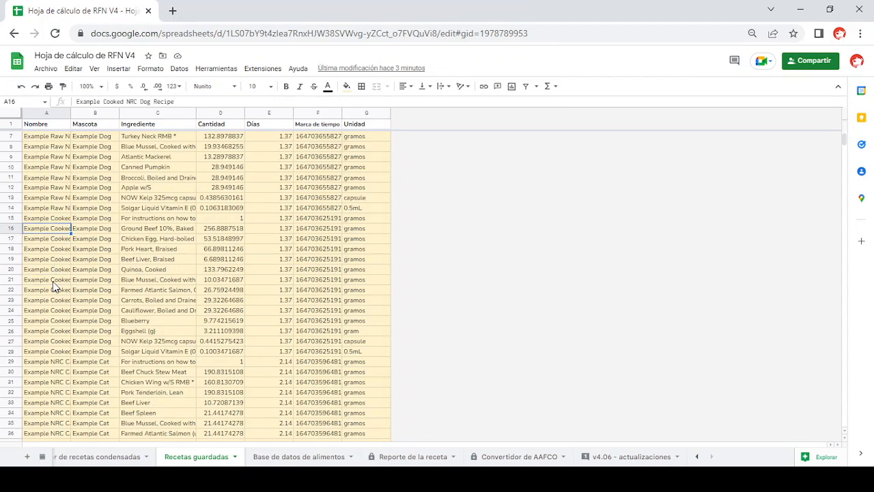
{"action": "left_click", "coordinate": [58, 271]}
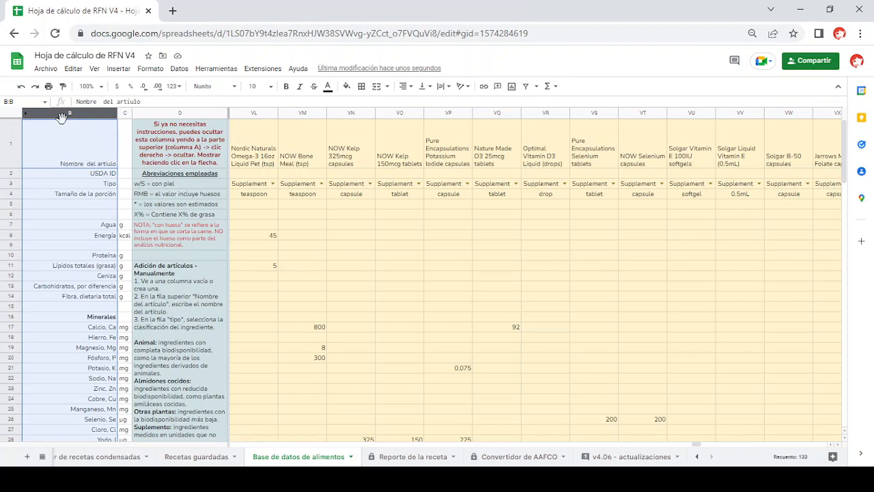
- Examine the food database's nutrient names, instructions column and the Nordic Naturals Omega-3 column
{"action": "scroll", "coordinate": [75, 266], "scroll_direction": "down", "scroll_amount": 5}
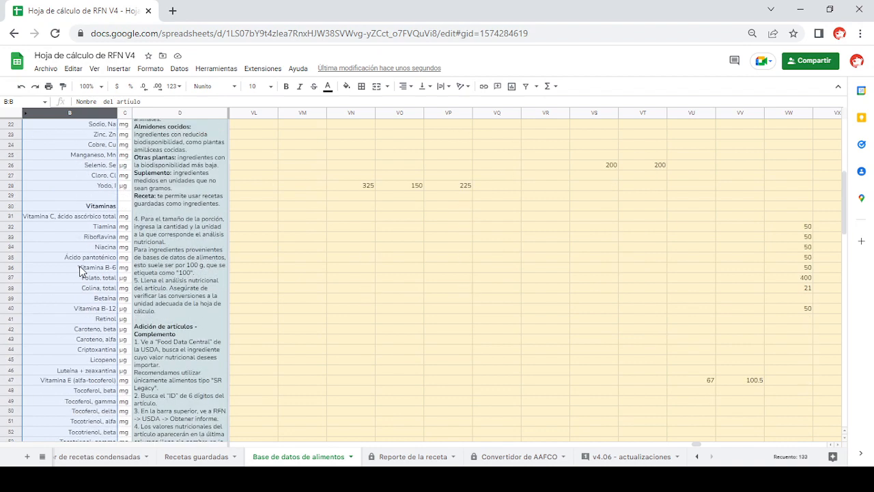
{"action": "scroll", "coordinate": [80, 271], "scroll_direction": "down", "scroll_amount": 2}
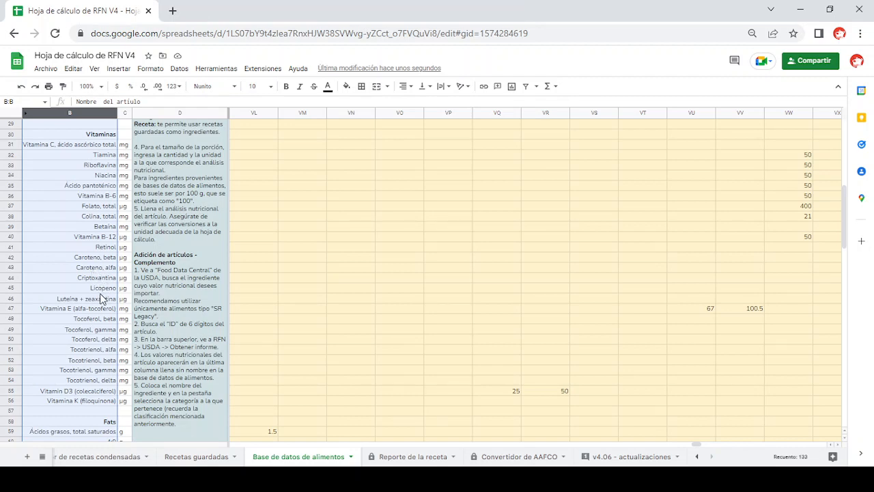
{"action": "scroll", "coordinate": [150, 283], "scroll_direction": "up", "scroll_amount": 5}
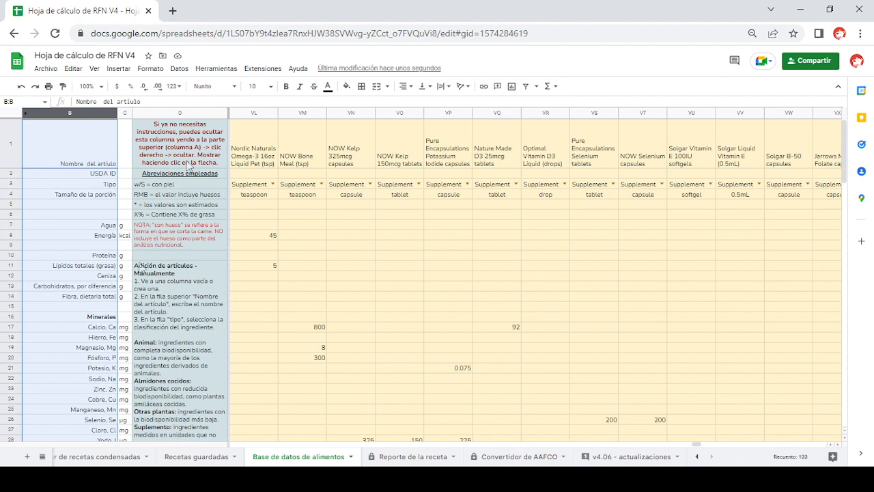
{"action": "left_click", "coordinate": [212, 113]}
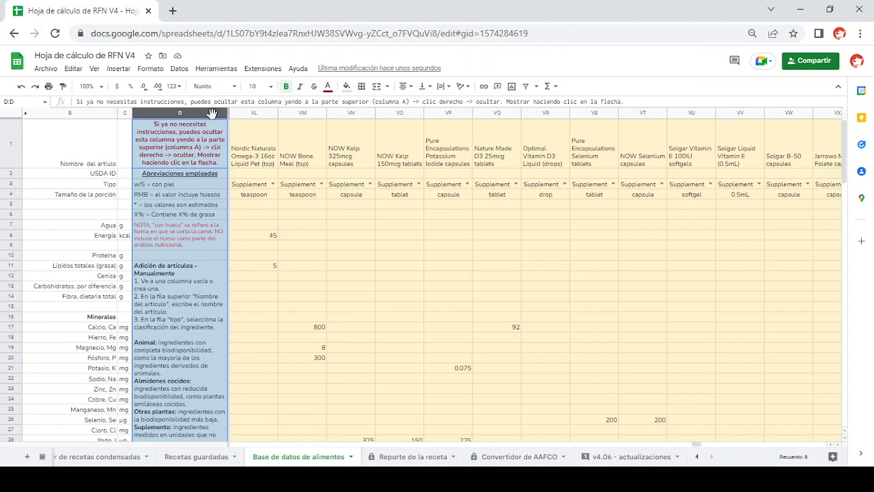
{"action": "left_click", "coordinate": [252, 112]}
{"action": "mouse_move", "coordinate": [252, 112]}
{"action": "left_mouse_down"}
{"action": "mouse_move", "coordinate": [266, 112]}
{"action": "mouse_move", "coordinate": [255, 113]}
{"action": "left_mouse_up"}
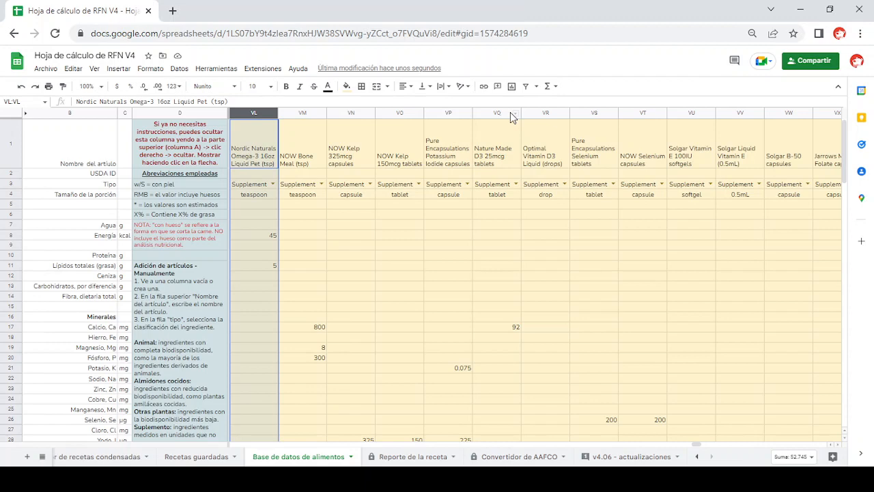
- Check the ingredient type of NOW Bone Meal, the type options for Ground Beef 3%, and the portion size of Ground Beef 3%, Broiled
{"action": "left_click", "coordinate": [297, 186]}
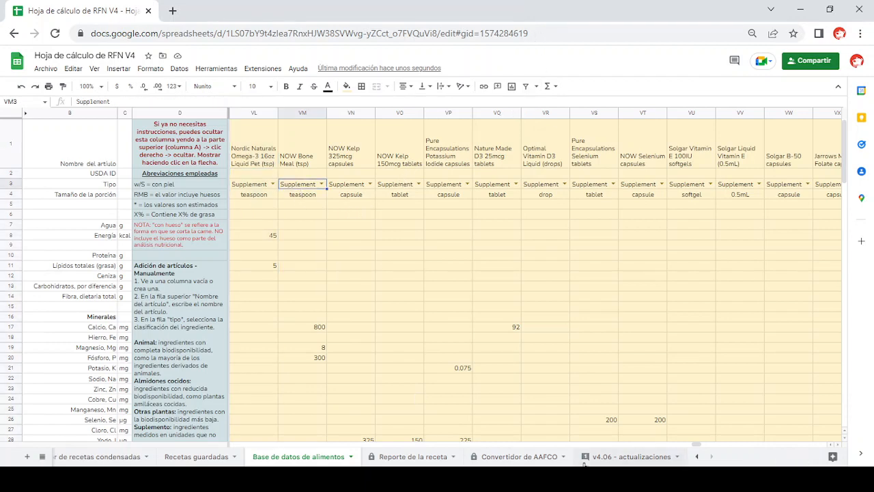
{"action": "left_click_drag", "start_coordinate": [698, 444], "coordinate": [236, 443]}
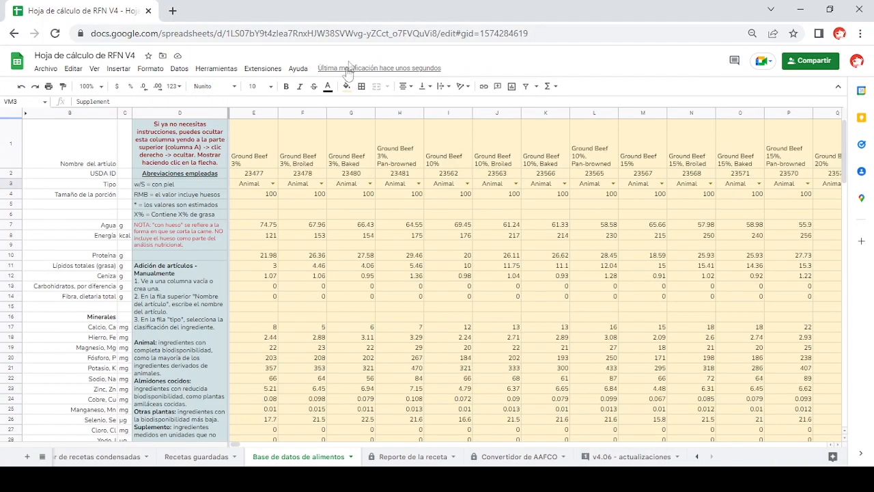
{"action": "left_click", "coordinate": [273, 184]}
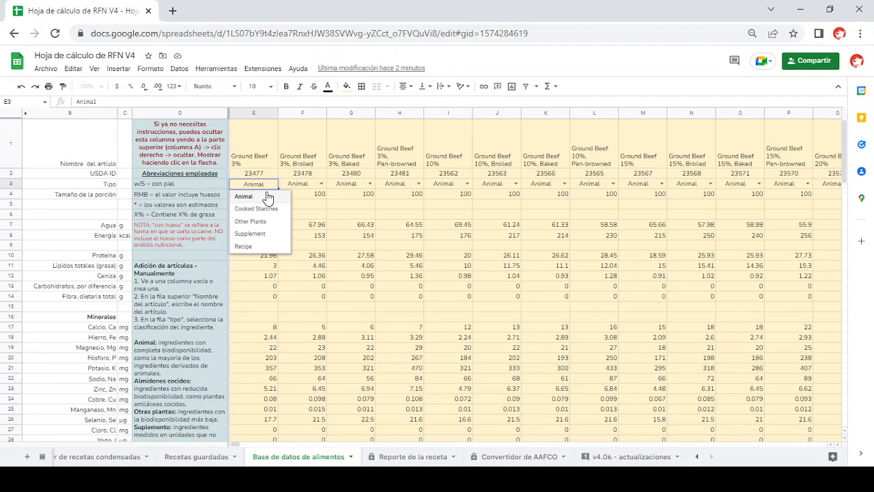
{"action": "left_click", "coordinate": [309, 195]}
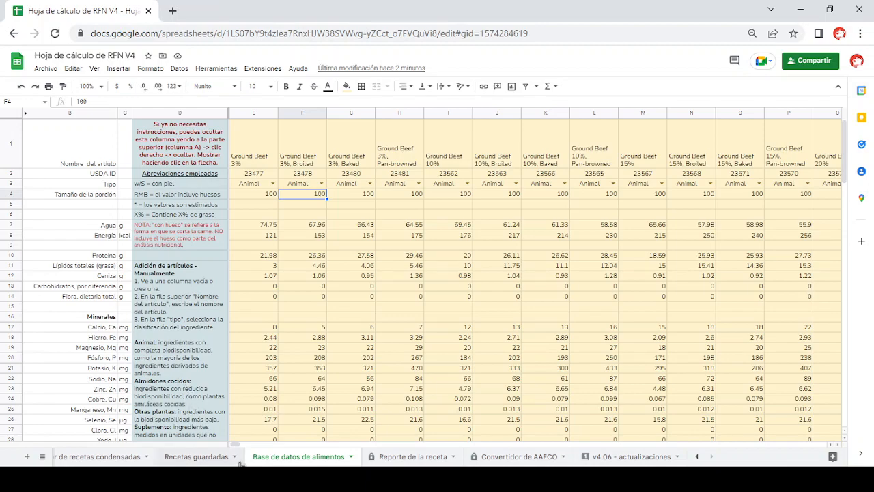
- Compare the portion units of the supplement entries, from the potassium iodide capsules to the Solgar Vitamin E softgels
{"action": "left_click_drag", "start_coordinate": [237, 444], "coordinate": [700, 445]}
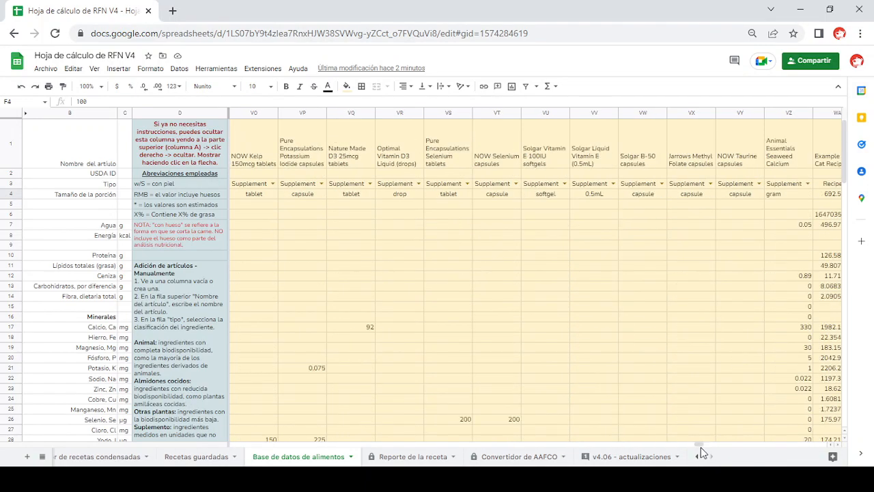
{"action": "left_click", "coordinate": [305, 199]}
{"action": "left_click", "coordinate": [347, 197]}
{"action": "left_click", "coordinate": [394, 198]}
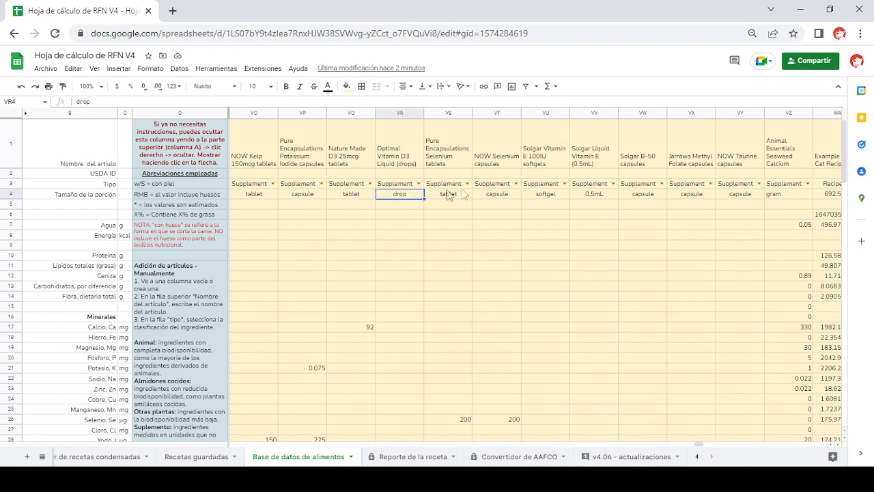
{"action": "left_click", "coordinate": [550, 198]}
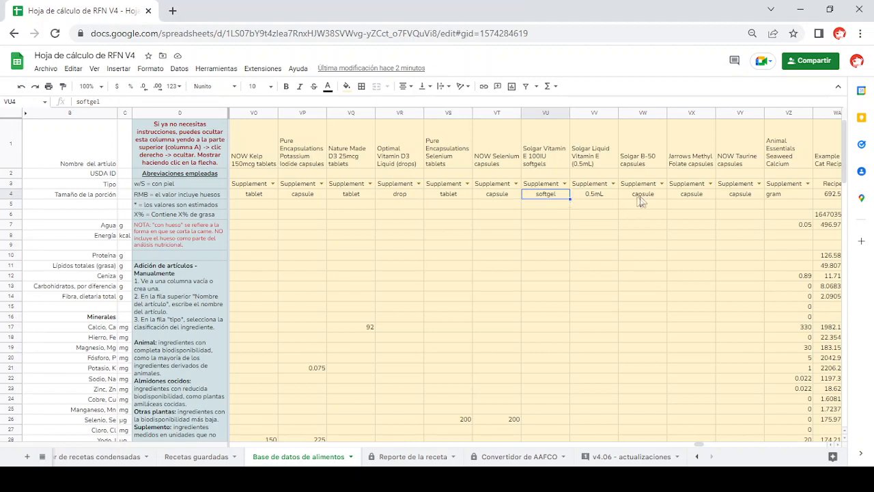
- Check the portion unit of the Animal Essentials Seaweed Calcium entry in the food database
{"action": "left_click", "coordinate": [776, 196]}
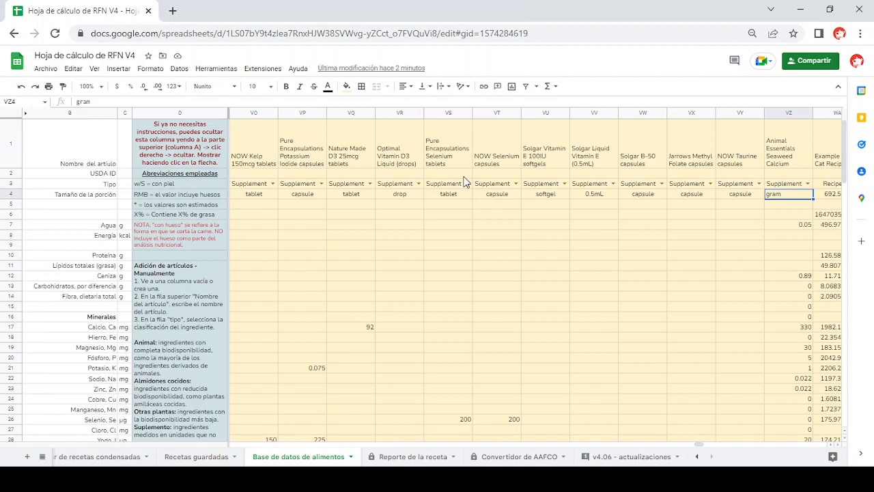
{"action": "left_click", "coordinate": [448, 480]}
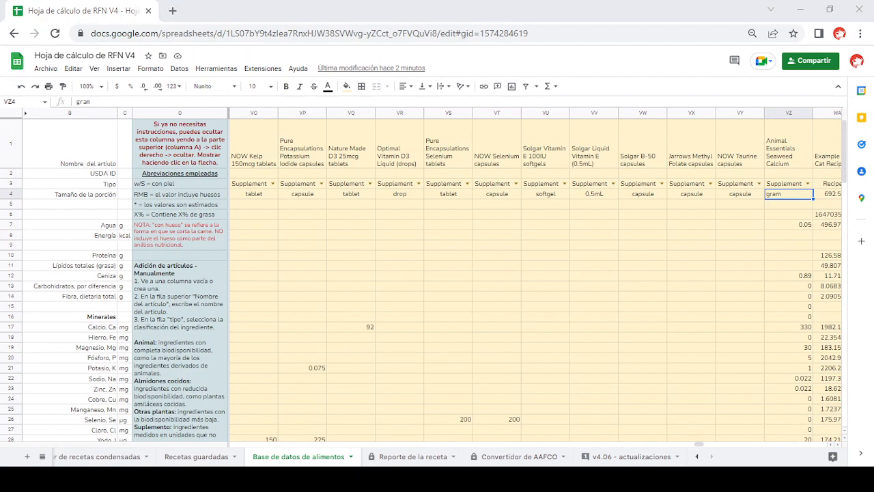
- Open the Reporte de la receta sheet and choose Example NRC Cat Recipe as the saved recipe
{"action": "left_click", "coordinate": [413, 456]}
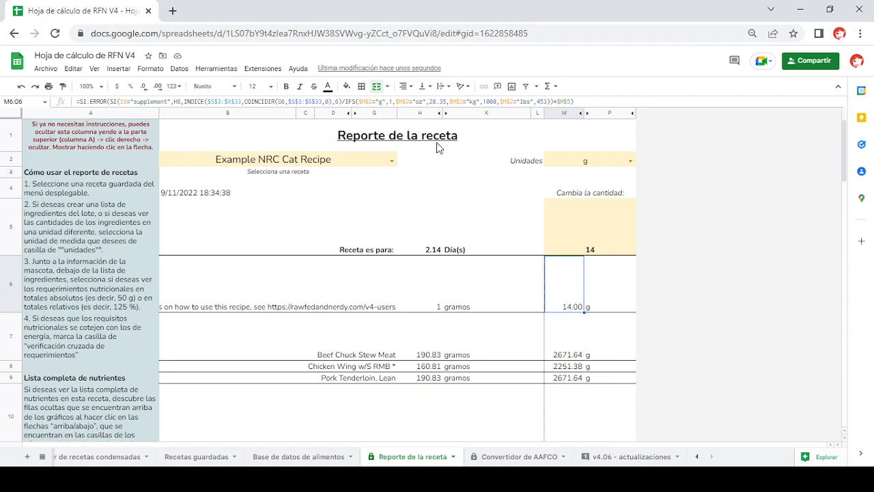
{"action": "left_click", "coordinate": [393, 160]}
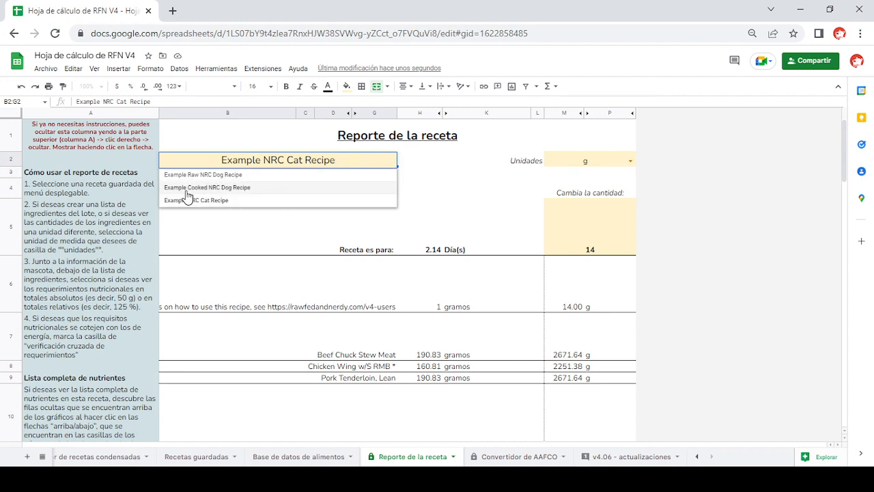
{"action": "left_click", "coordinate": [245, 205]}
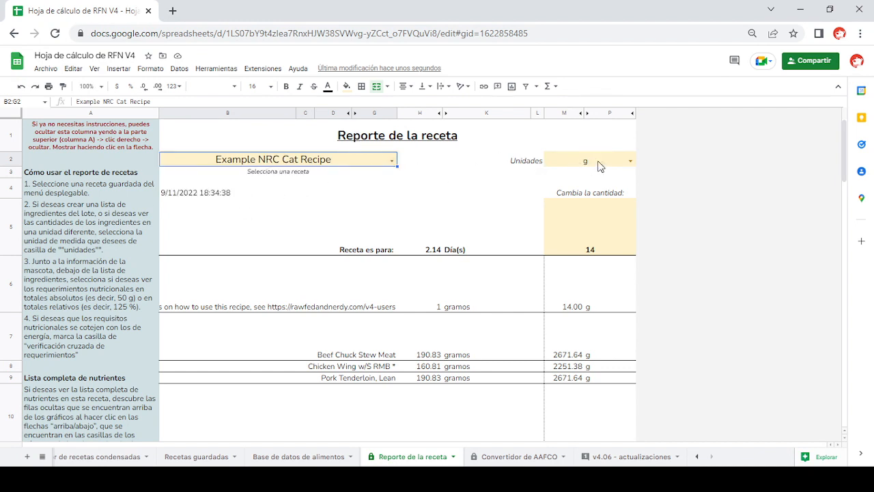
- Review the report's unit options and set the Cambia la cantidad value to 7
{"action": "left_click", "coordinate": [630, 161]}
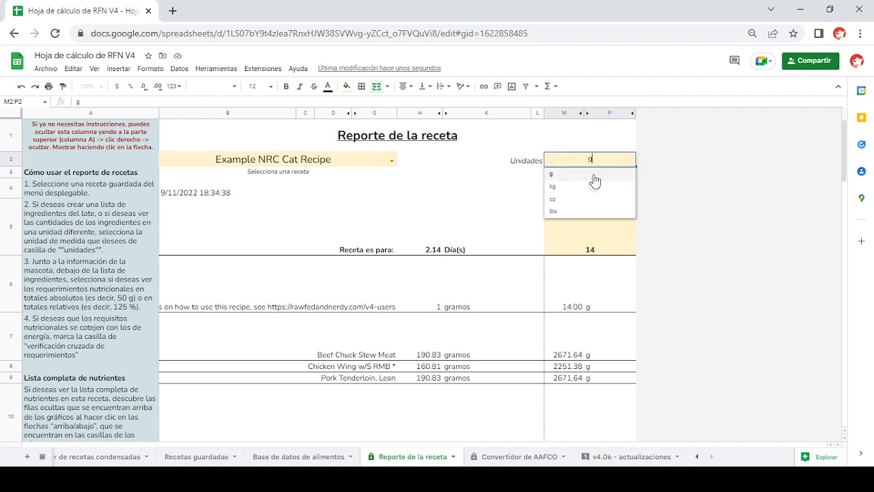
{"action": "left_click", "coordinate": [483, 196]}
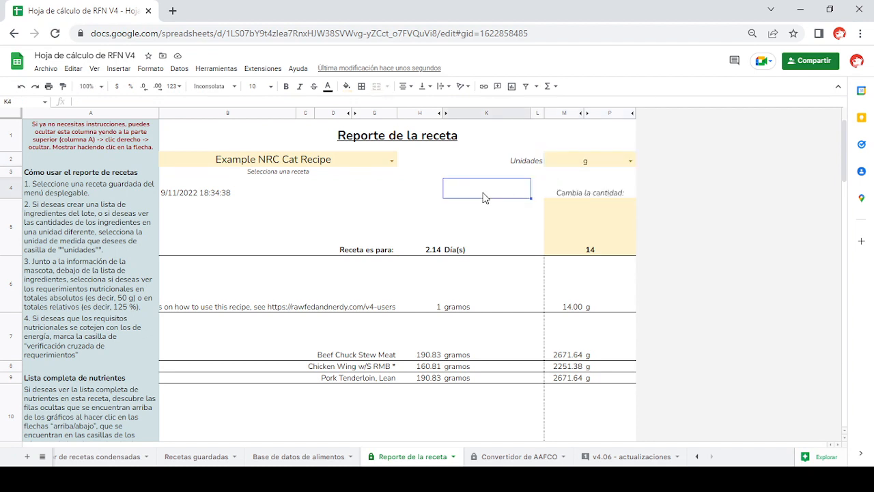
{"action": "left_click", "coordinate": [586, 238]}
{"action": "type", "text": "7"}
{"action": "key", "text": "Return"}
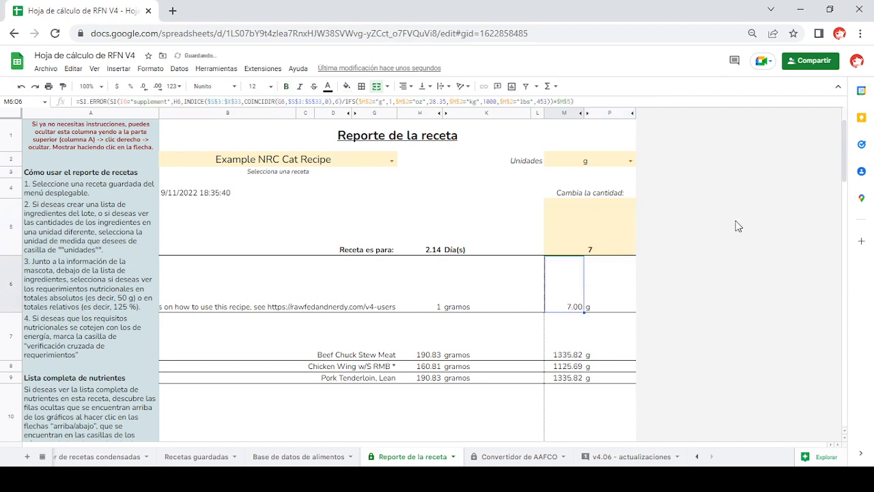
- Toggle the Verificación cruzada de requerimientos option off and back on in the Example Cat section of the report
{"action": "scroll", "coordinate": [652, 233], "scroll_direction": "down", "scroll_amount": 10}
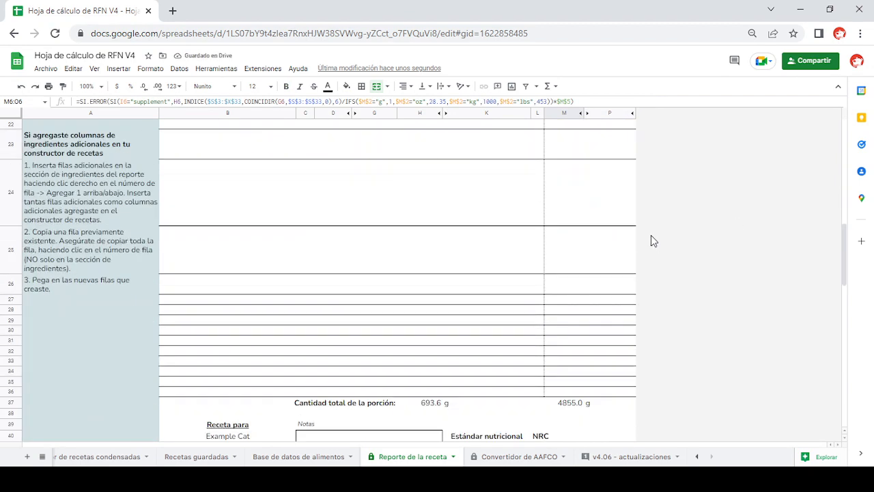
{"action": "scroll", "coordinate": [652, 236], "scroll_direction": "down", "scroll_amount": 1}
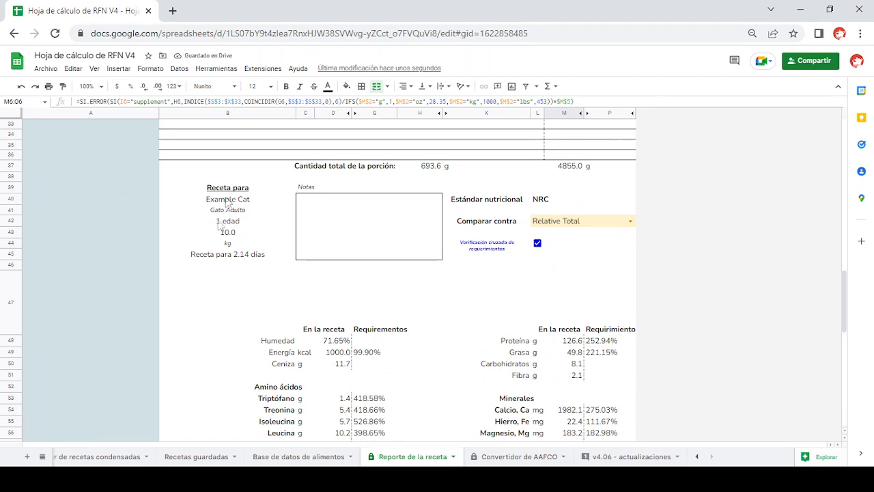
{"action": "scroll", "coordinate": [304, 287], "scroll_direction": "down", "scroll_amount": 3}
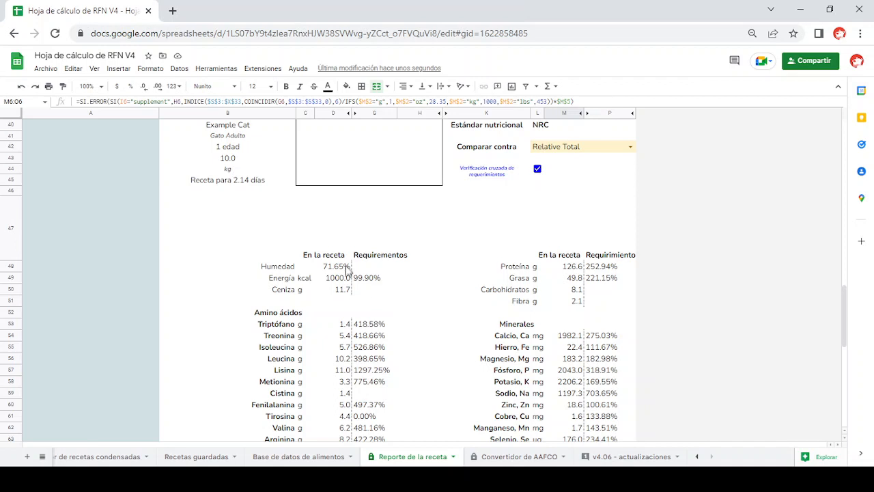
{"action": "left_click", "coordinate": [537, 170]}
{"action": "left_click", "coordinate": [538, 169]}
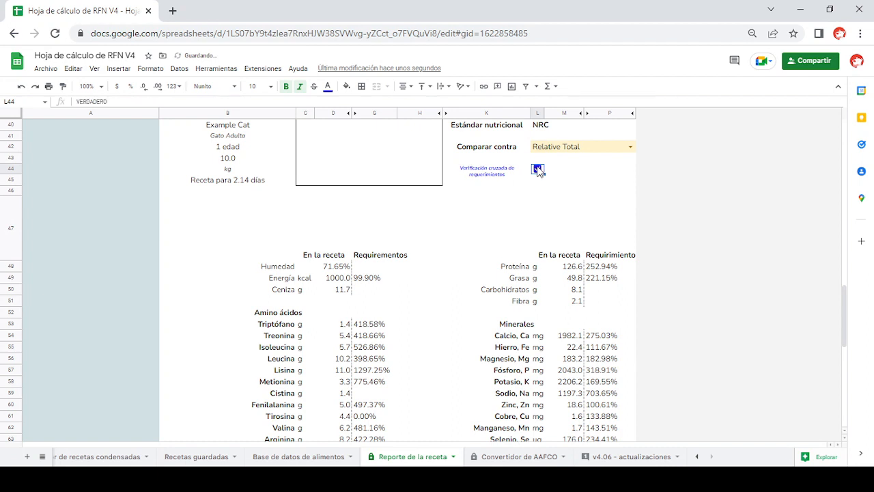
- Switch the report's Comparar contra setting to Absolute Total and back to Relative Total
{"action": "left_click", "coordinate": [630, 147]}
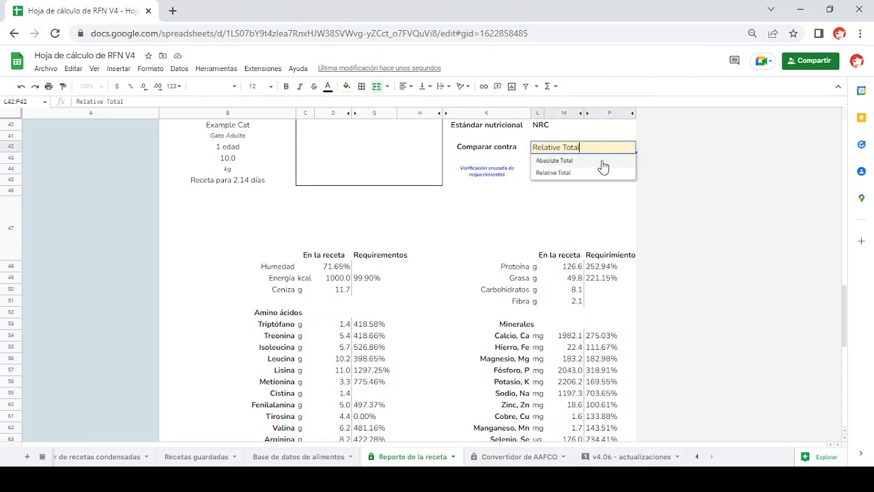
{"action": "left_click", "coordinate": [601, 163]}
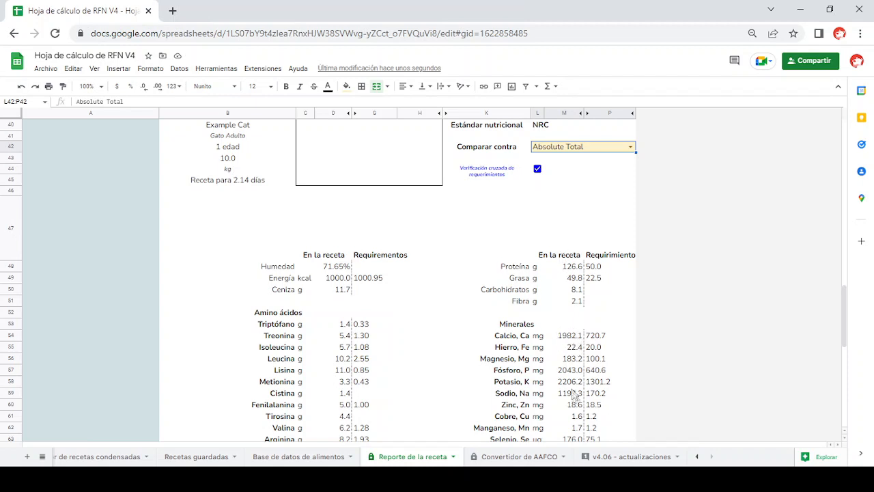
{"action": "left_click", "coordinate": [631, 148]}
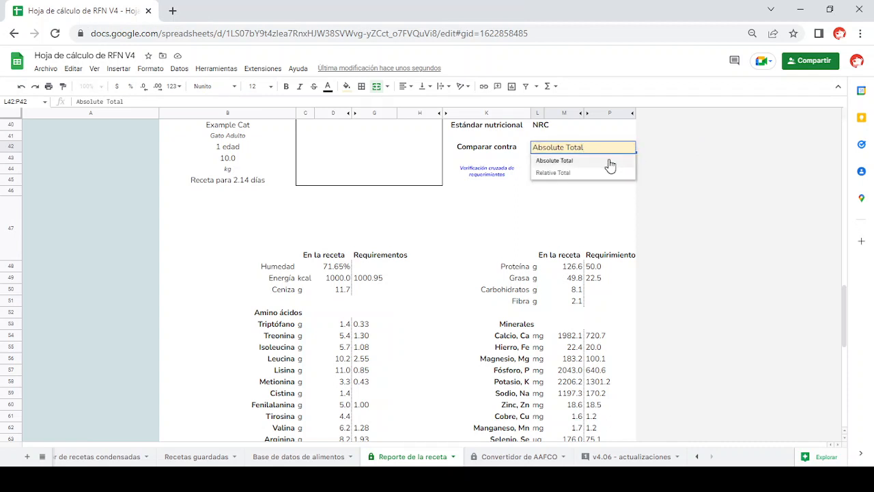
{"action": "left_click", "coordinate": [631, 148]}
{"action": "left_click", "coordinate": [585, 175]}
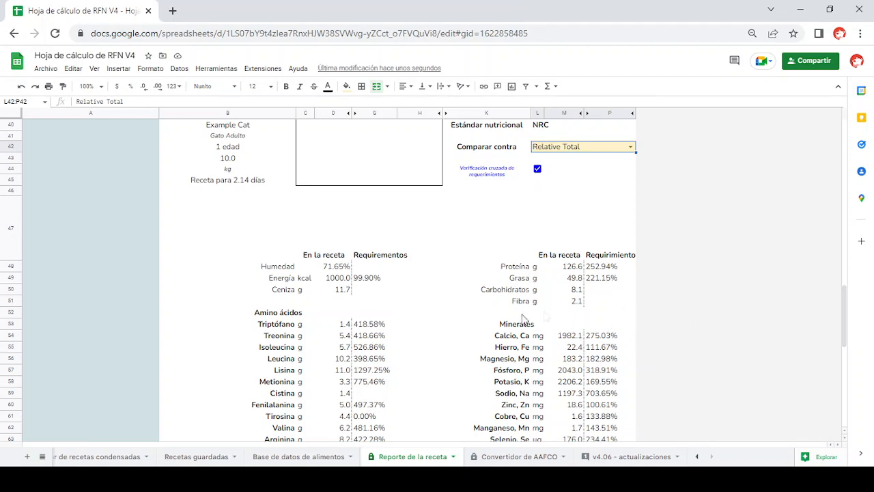
- Unhide rows 84 to 121 below Omega 6:Omega 3 in the report, accepting the protected-edit warning, and look through the additional nutrients
{"action": "scroll", "coordinate": [449, 341], "scroll_direction": "down", "scroll_amount": 3}
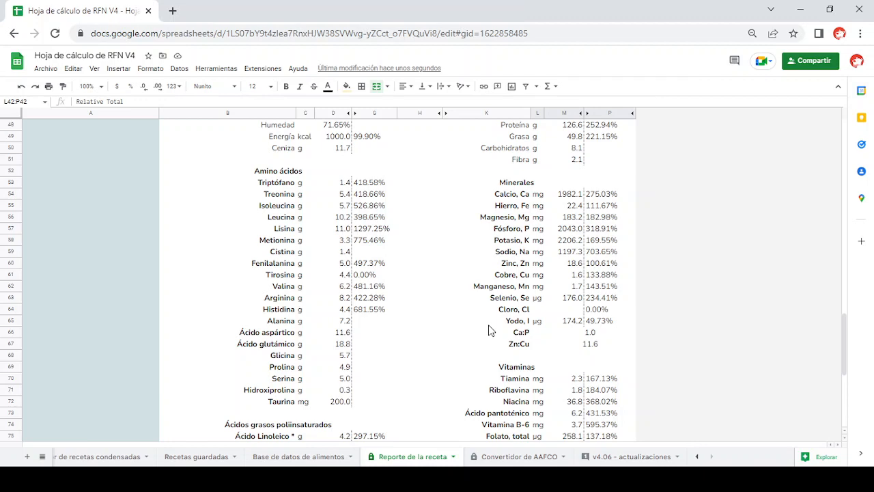
{"action": "scroll", "coordinate": [489, 331], "scroll_direction": "down", "scroll_amount": 3}
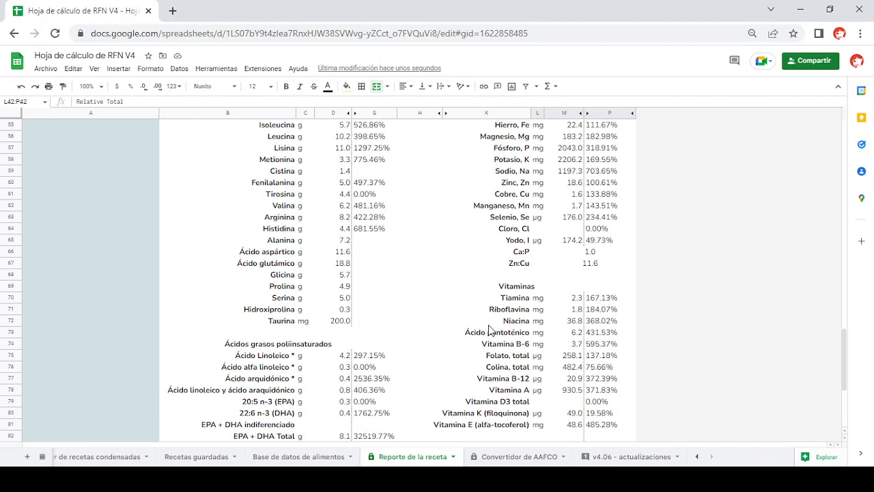
{"action": "scroll", "coordinate": [489, 330], "scroll_direction": "down", "scroll_amount": 5}
{"action": "scroll", "coordinate": [489, 331], "scroll_direction": "up", "scroll_amount": 2}
{"action": "scroll", "coordinate": [489, 330], "scroll_direction": "down", "scroll_amount": 1}
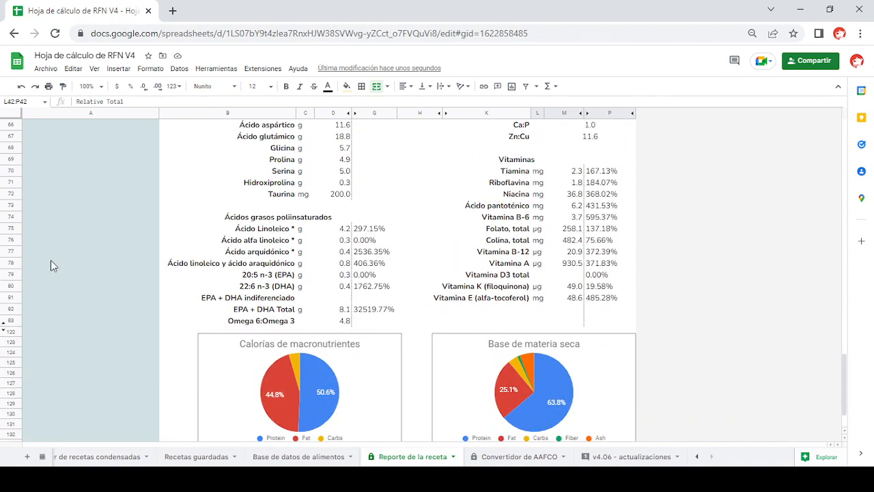
{"action": "left_click", "coordinate": [4, 323]}
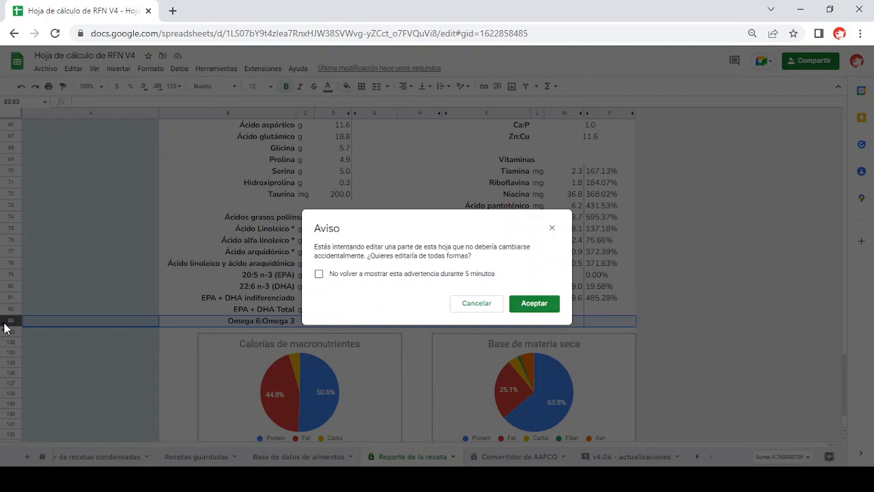
{"action": "left_click", "coordinate": [520, 305]}
{"action": "scroll", "coordinate": [372, 338], "scroll_direction": "down", "scroll_amount": 1}
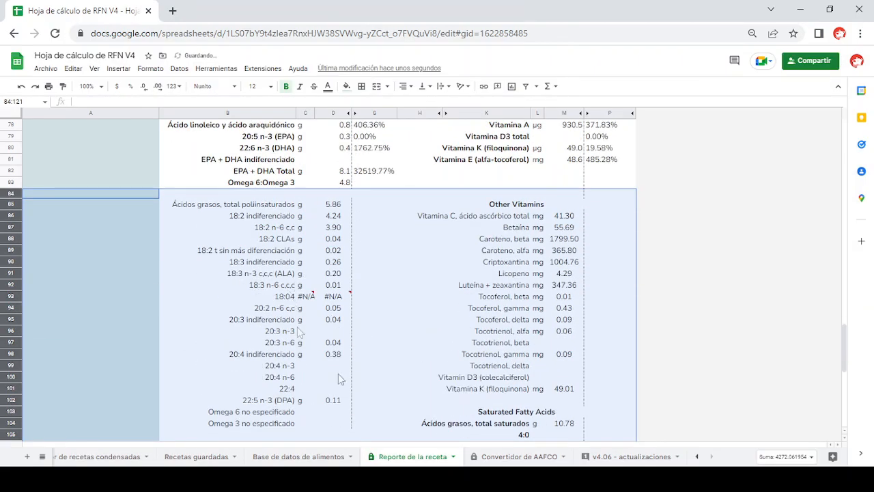
{"action": "scroll", "coordinate": [456, 310], "scroll_direction": "down", "scroll_amount": 3}
{"action": "scroll", "coordinate": [457, 309], "scroll_direction": "down", "scroll_amount": 2}
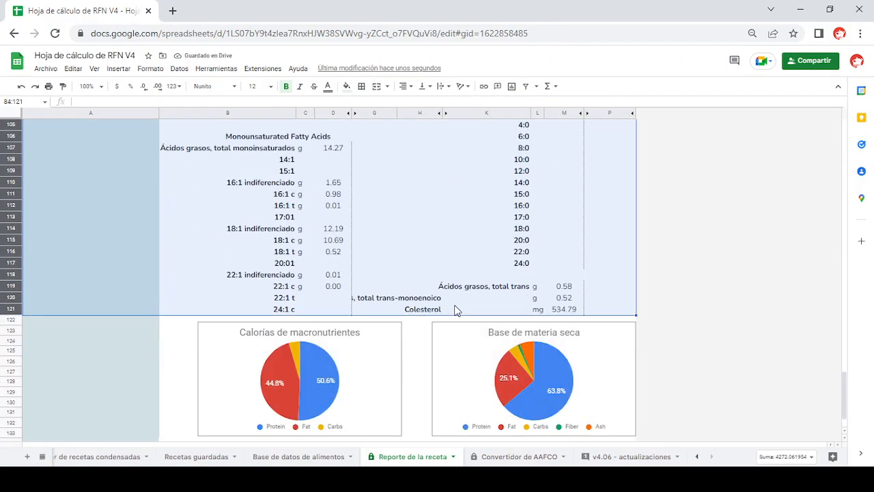
{"action": "scroll", "coordinate": [456, 309], "scroll_direction": "up", "scroll_amount": 8}
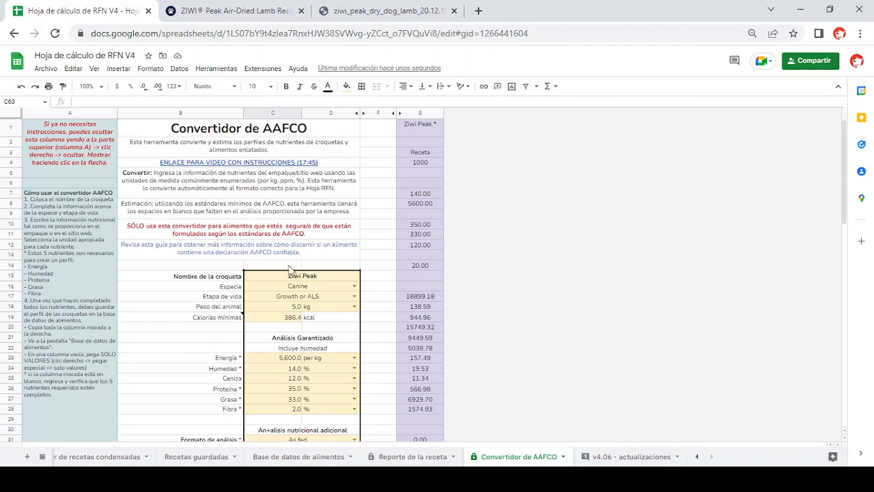
- Examine the animal weight and minimum calories in the AAFCO converter, and check the product name on the ZIWI Peak lamb recipe page
{"action": "mouse_move", "coordinate": [287, 250]}
{"action": "left_click_drag", "start_coordinate": [284, 307], "coordinate": [286, 317]}
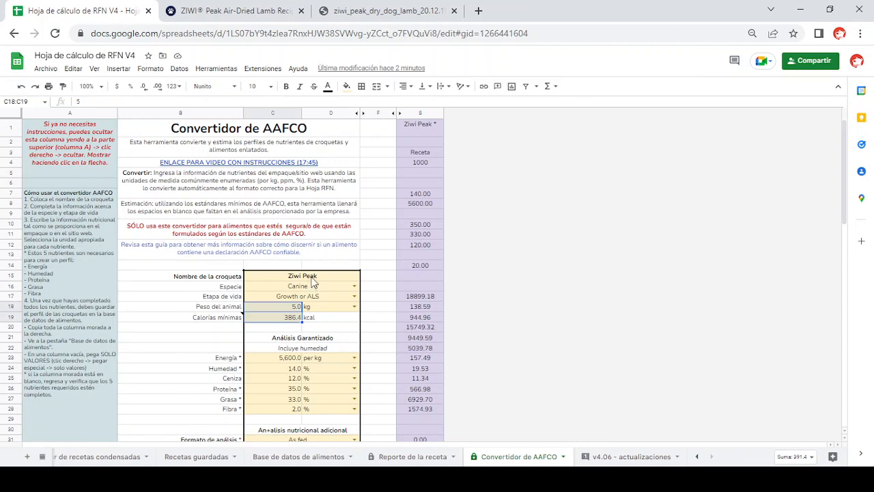
{"action": "left_click", "coordinate": [270, 8]}
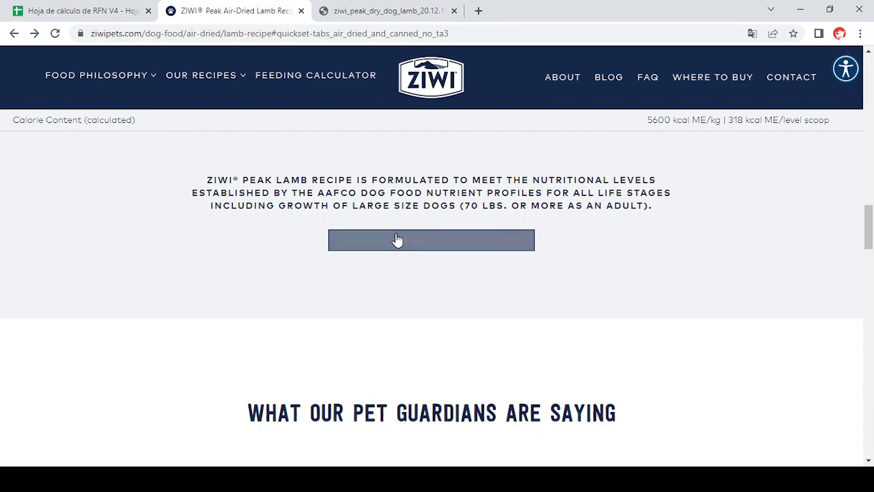
{"action": "scroll", "coordinate": [414, 208], "scroll_direction": "up", "scroll_amount": 20}
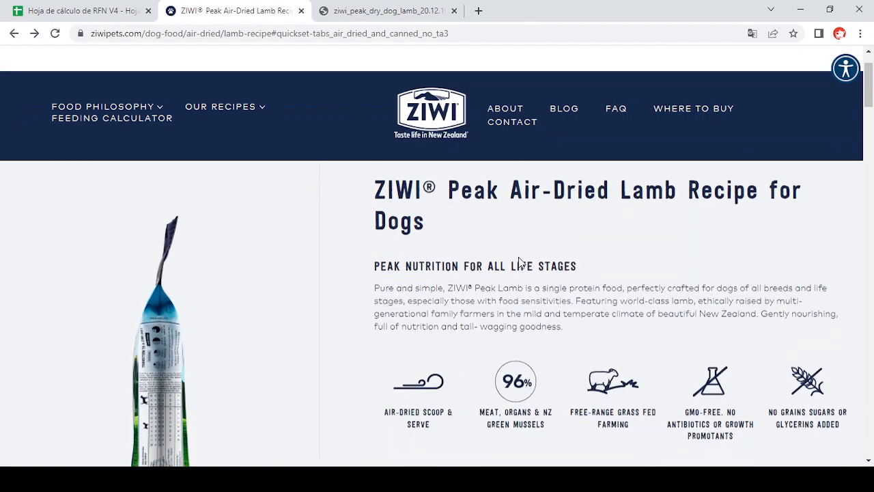
{"action": "scroll", "coordinate": [519, 262], "scroll_direction": "down", "scroll_amount": 1}
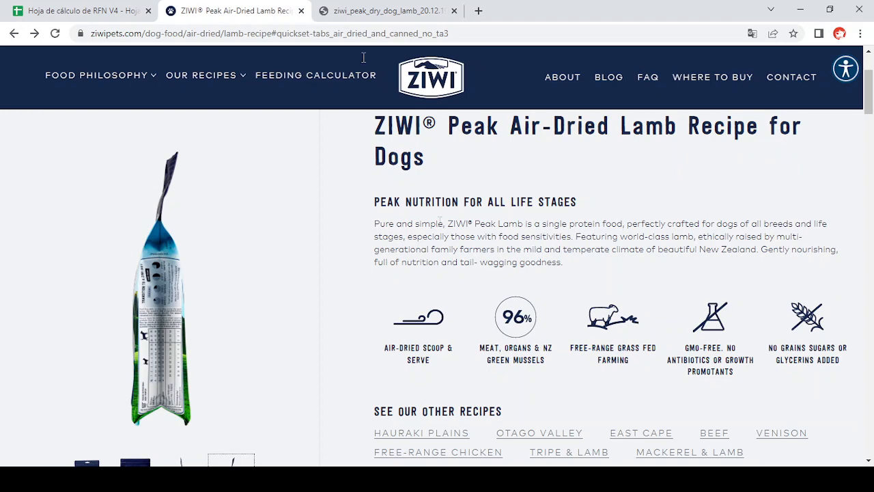
{"action": "left_click", "coordinate": [81, 10]}
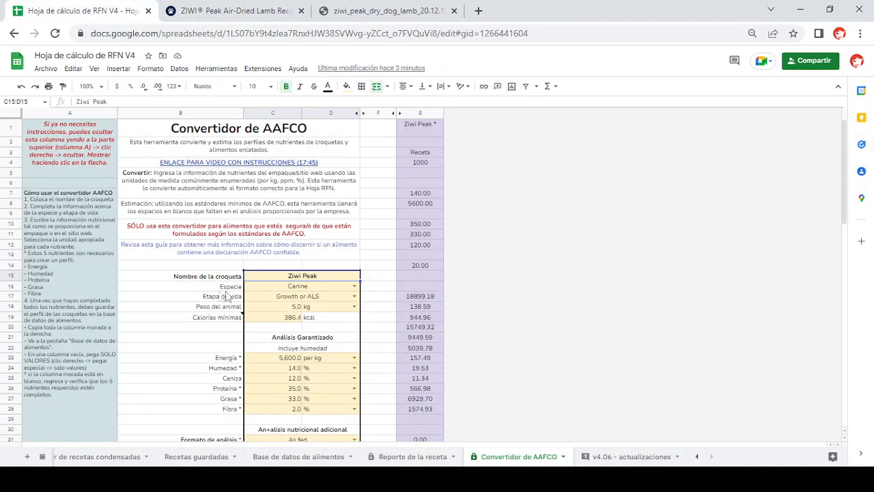
- Set the converter's Especie to Canine and view the front of the lamb recipe bag on the ZIWI product page
{"action": "left_click", "coordinate": [354, 286]}
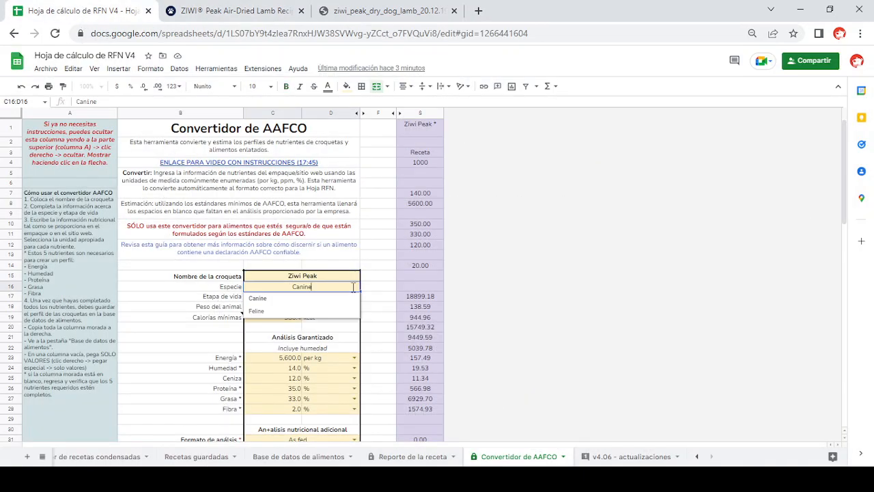
{"action": "left_click", "coordinate": [258, 298]}
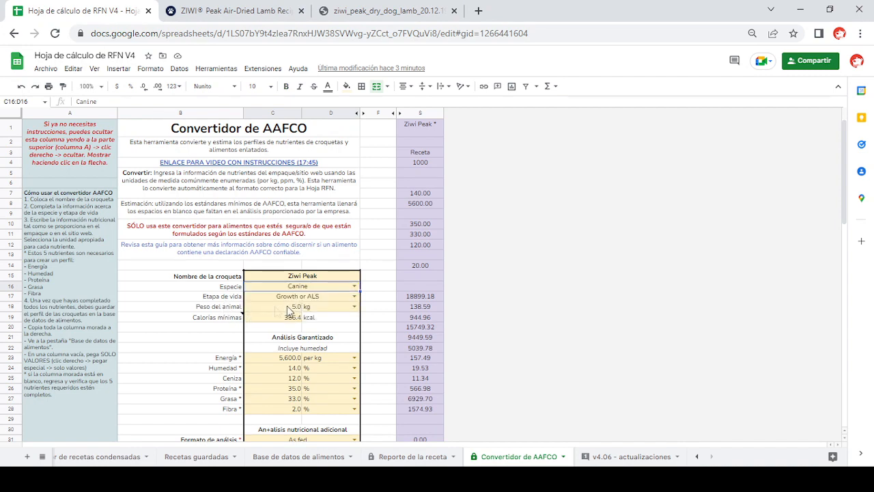
{"action": "left_click", "coordinate": [242, 10]}
{"action": "scroll", "coordinate": [205, 321], "scroll_direction": "down", "scroll_amount": 4}
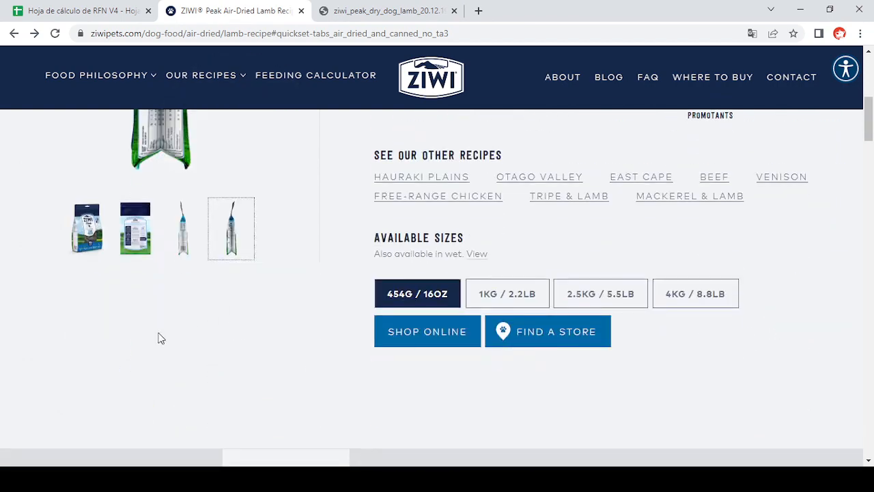
{"action": "left_click", "coordinate": [100, 216]}
{"action": "scroll", "coordinate": [136, 233], "scroll_direction": "up", "scroll_amount": 3}
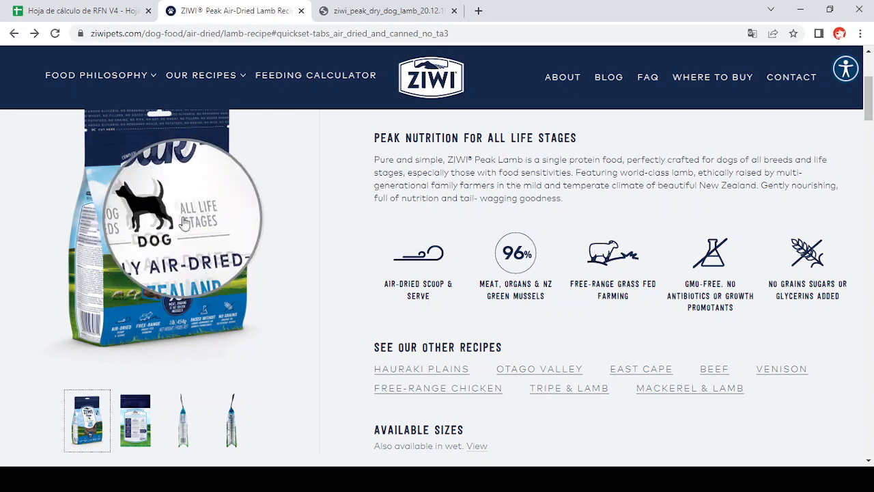
- Return to the Convertidor de AAFCO sheet and set Etapa de vida to Growth or ALS
{"action": "left_click", "coordinate": [108, 13]}
{"action": "left_click", "coordinate": [325, 299]}
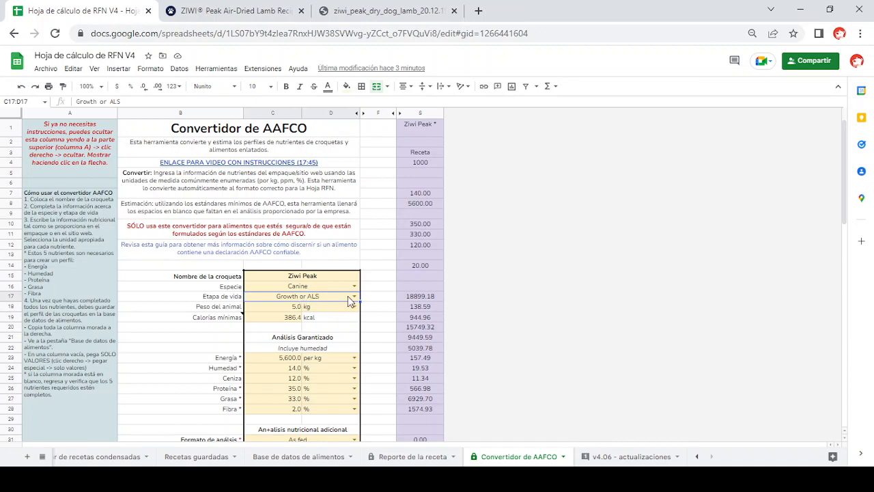
{"action": "left_click", "coordinate": [355, 296]}
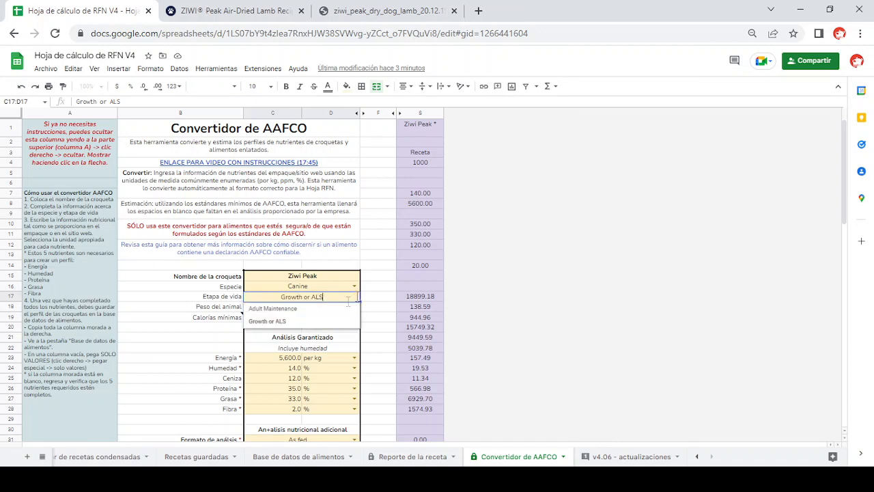
{"action": "left_click", "coordinate": [292, 321]}
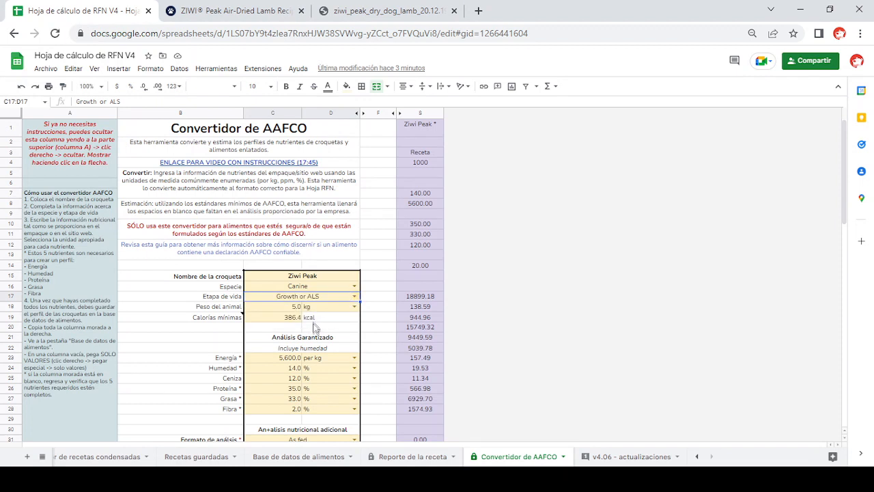
- Check the animal weight in the converter against the feeding table on the side of the lamb recipe bag on the ZIWI product page
{"action": "left_click", "coordinate": [289, 309]}
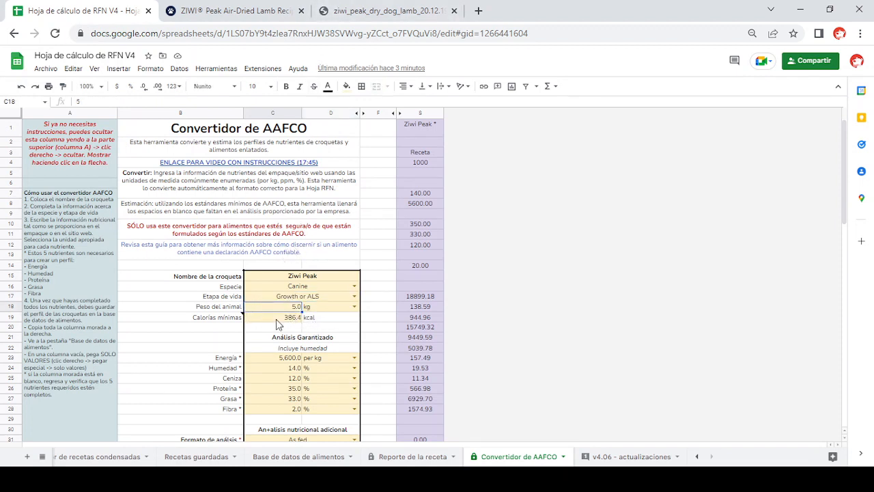
{"action": "left_click", "coordinate": [190, 13]}
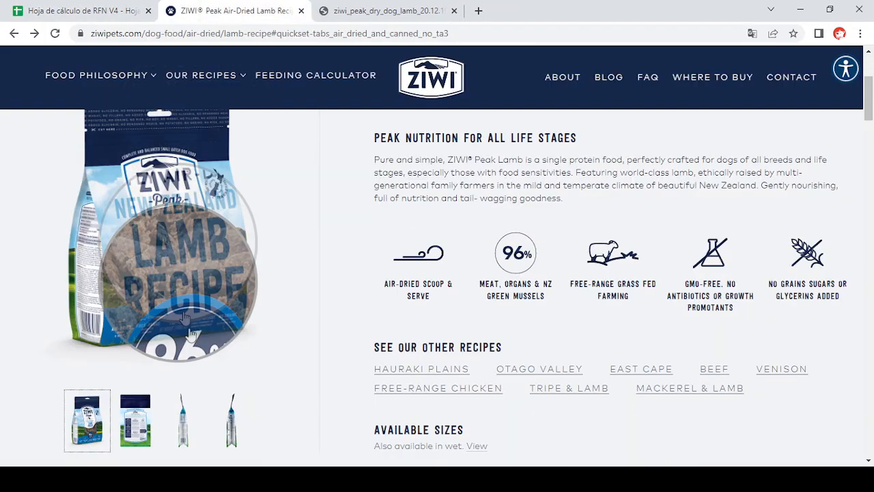
{"action": "left_click", "coordinate": [230, 373]}
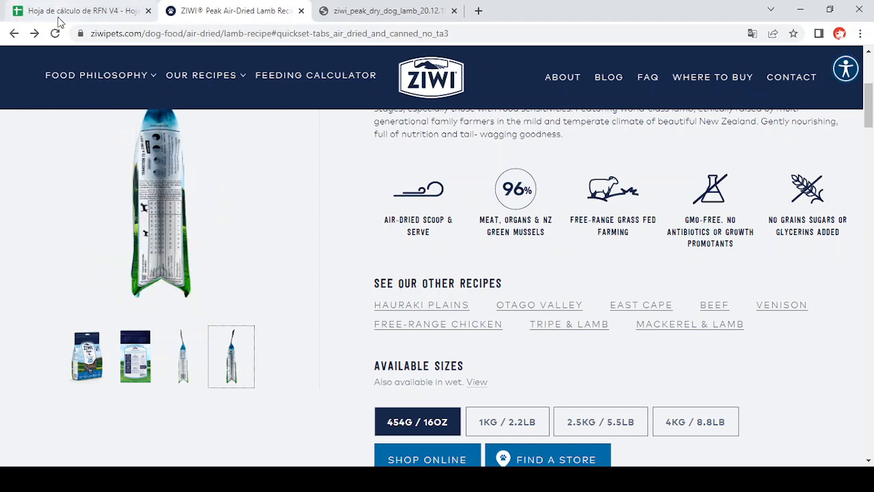
- Return to the Convertidor de AAFCO sheet and set the unit of Peso del animal to kg
{"action": "left_click", "coordinate": [78, 14]}
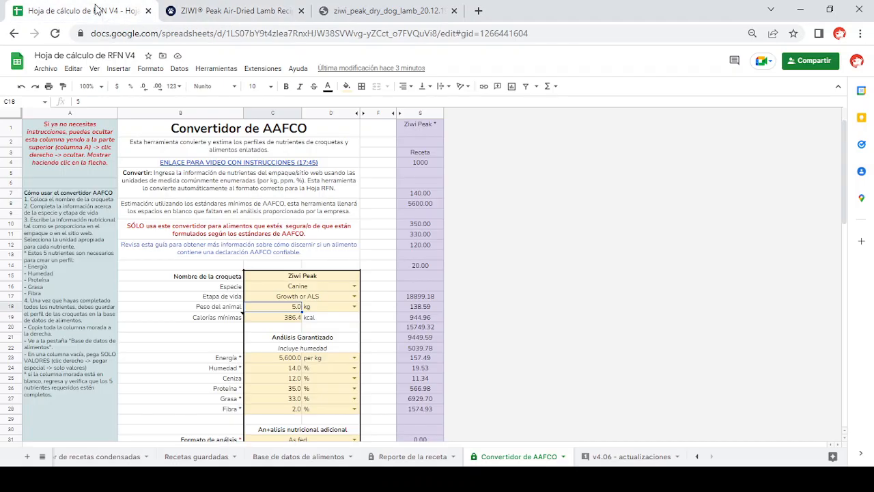
{"action": "left_click", "coordinate": [354, 309]}
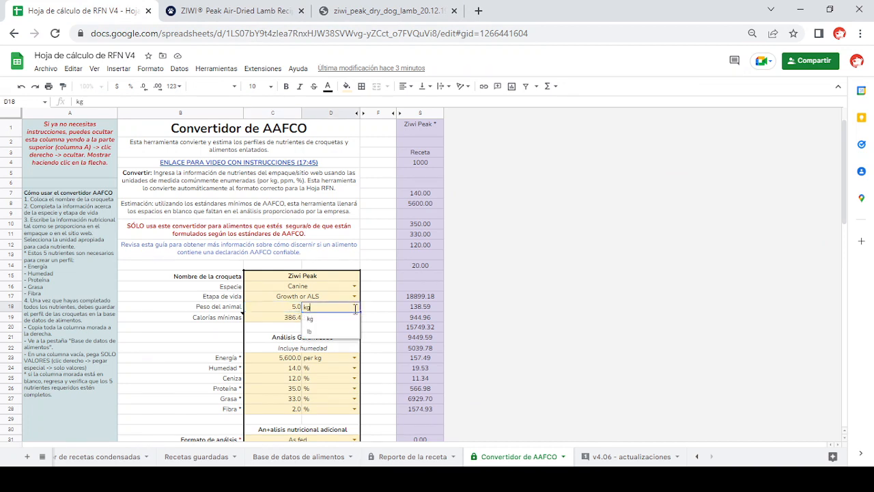
{"action": "left_click", "coordinate": [331, 320]}
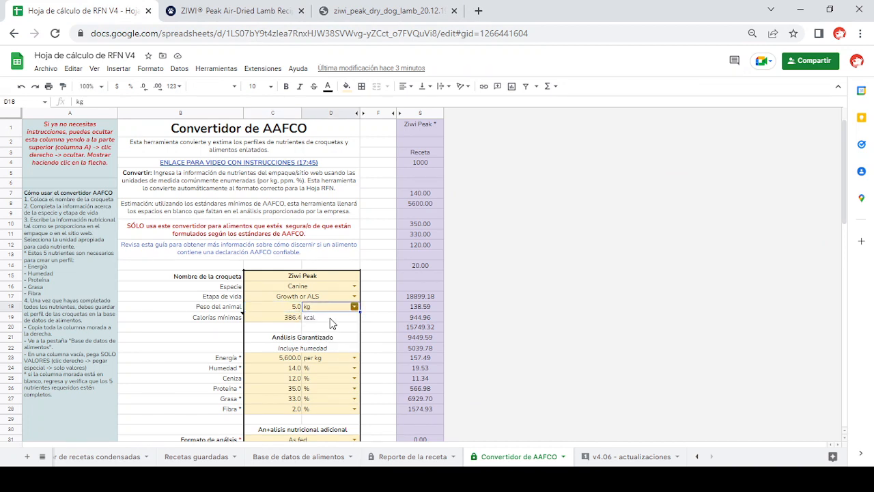
- Read the note attached to Calorías mínimas and examine the animal weight and minimum calories cells
{"action": "left_click", "coordinate": [280, 319]}
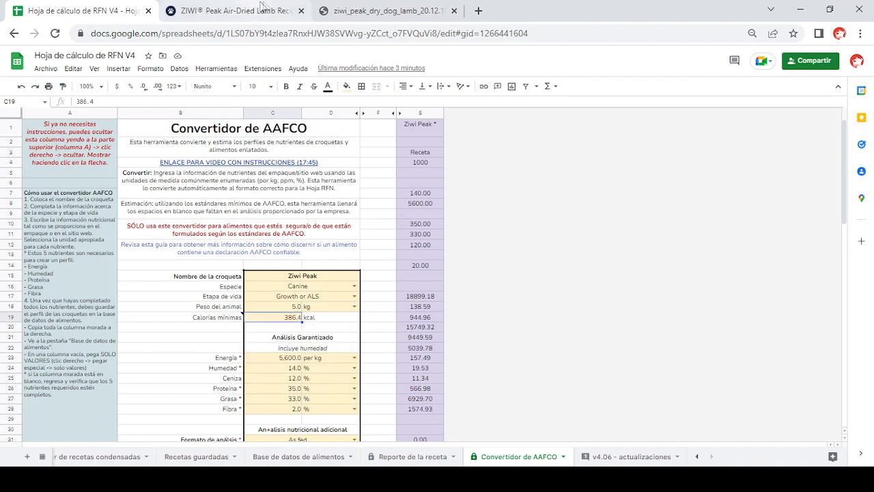
{"action": "mouse_move", "coordinate": [240, 321]}
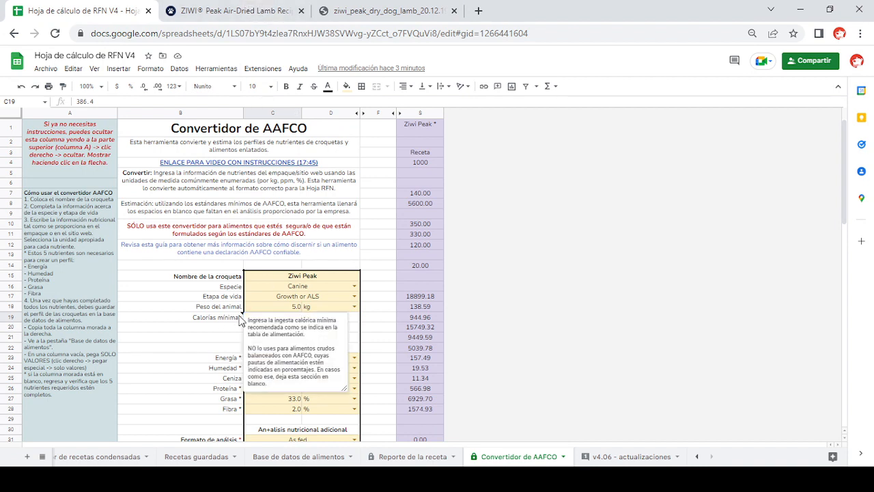
{"action": "left_click", "coordinate": [305, 307]}
{"action": "left_click", "coordinate": [300, 318]}
- Examine the guaranteed analysis table and the AAFCO life stage statement on the ZIWI Peak lamb recipe page
{"action": "left_click", "coordinate": [394, 6]}
{"action": "left_click", "coordinate": [280, 13]}
{"action": "scroll", "coordinate": [438, 248], "scroll_direction": "down", "scroll_amount": 5}
{"action": "scroll", "coordinate": [438, 250], "scroll_direction": "down", "scroll_amount": 8}
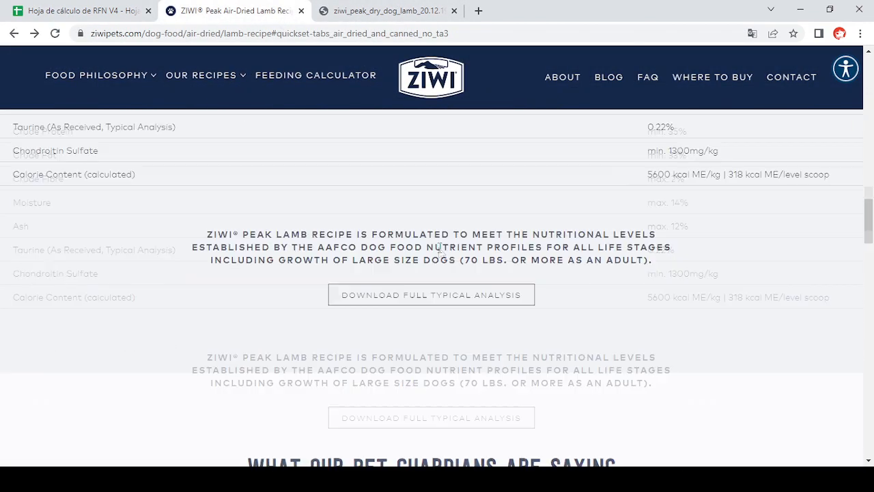
{"action": "scroll", "coordinate": [437, 252], "scroll_direction": "up", "scroll_amount": 4}
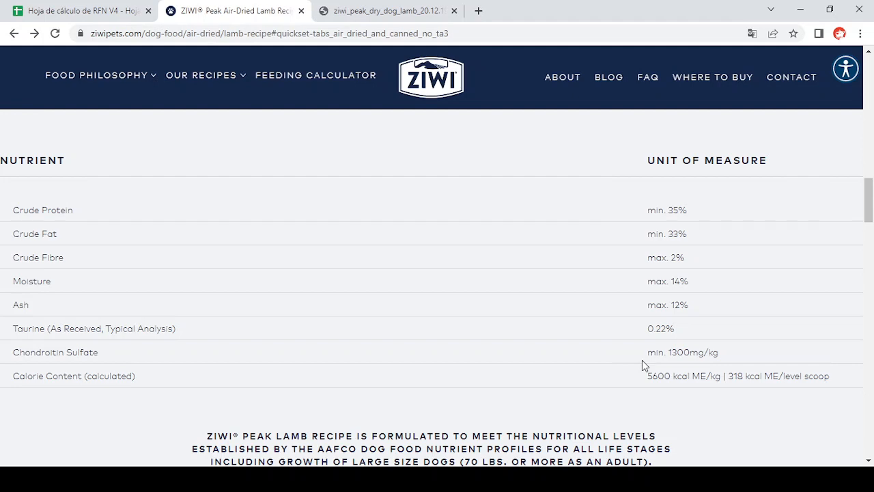
- Compare the converter's Análisis Garantizado entries with the ZIWI nutrient table and set the Humedad unit to %
{"action": "left_click", "coordinate": [127, 10]}
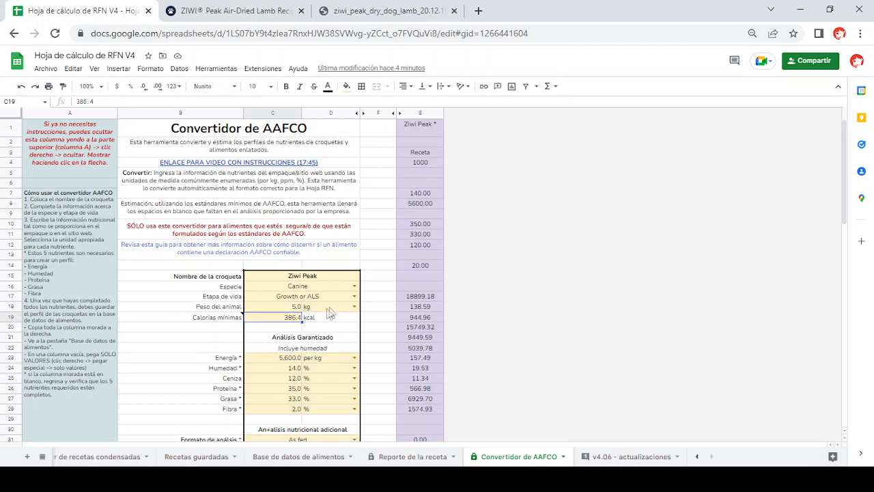
{"action": "scroll", "coordinate": [321, 326], "scroll_direction": "down", "scroll_amount": 2}
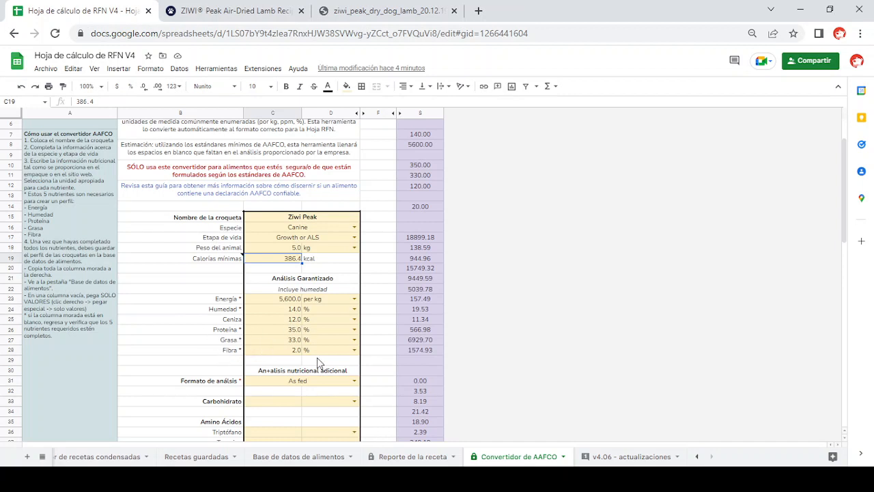
{"action": "left_click", "coordinate": [233, 17]}
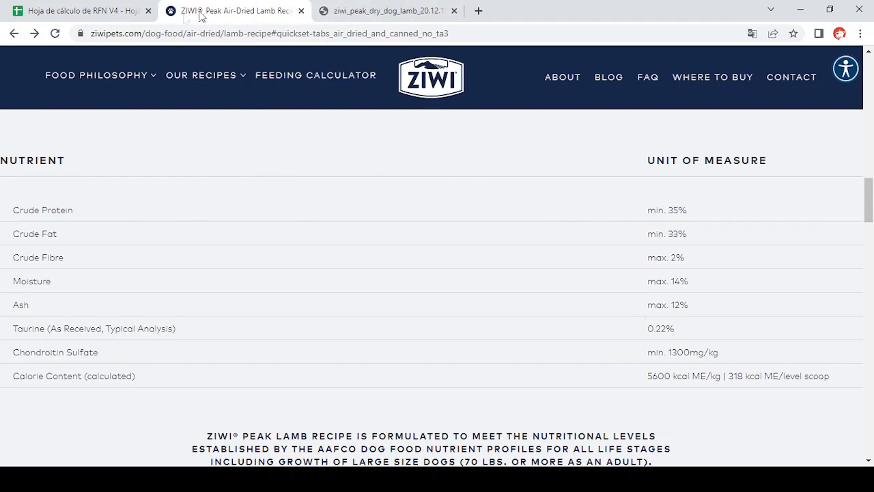
{"action": "left_click", "coordinate": [127, 11]}
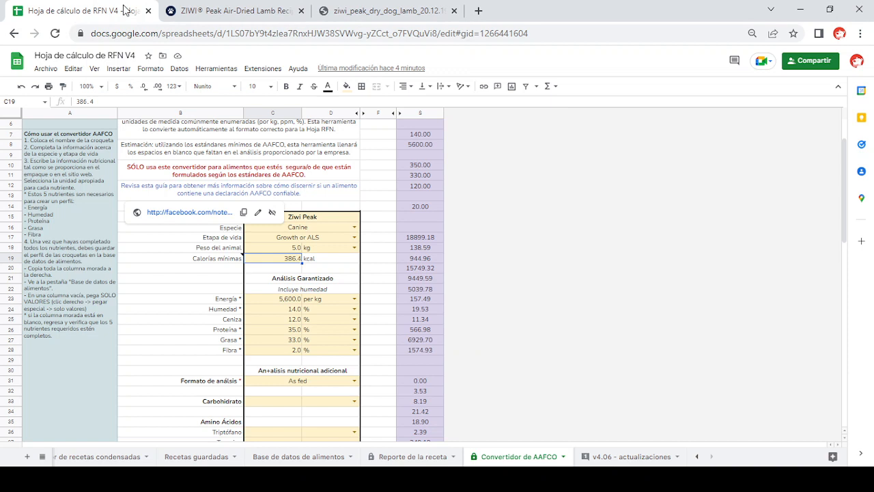
{"action": "left_click", "coordinate": [354, 310]}
{"action": "left_click", "coordinate": [323, 350]}
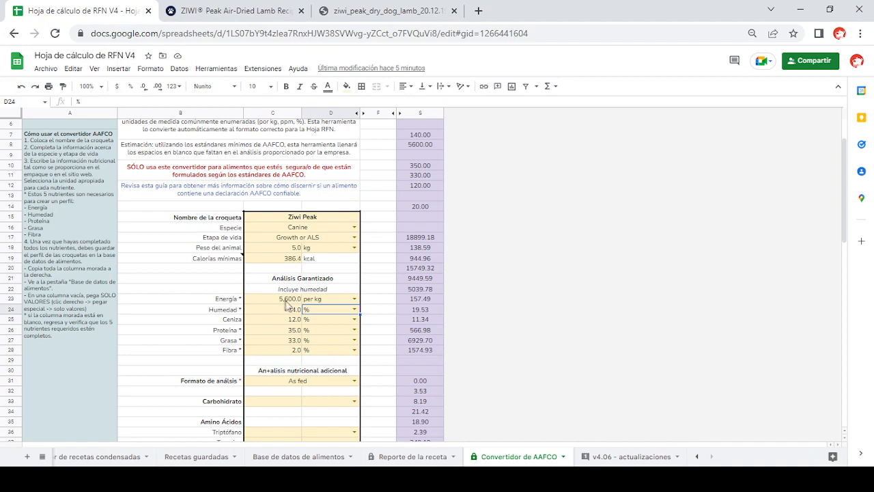
{"action": "scroll", "coordinate": [317, 325], "scroll_direction": "down", "scroll_amount": 2}
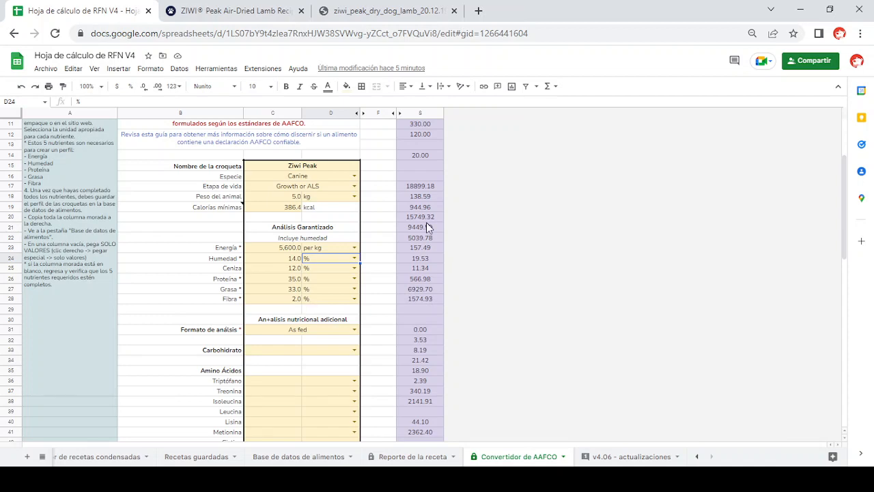
{"action": "scroll", "coordinate": [427, 222], "scroll_direction": "up", "scroll_amount": 4}
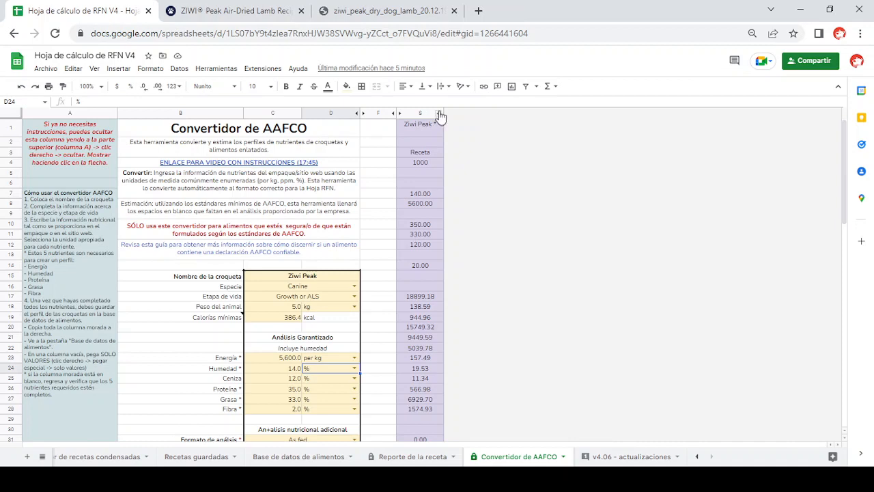
- Examine the converter's additional analysis section, the ZIWI lamb recipe page and the typical analysis PDF for further nutrient values
{"action": "scroll", "coordinate": [302, 171], "scroll_direction": "down", "scroll_amount": 10}
{"action": "scroll", "coordinate": [301, 228], "scroll_direction": "up", "scroll_amount": 5}
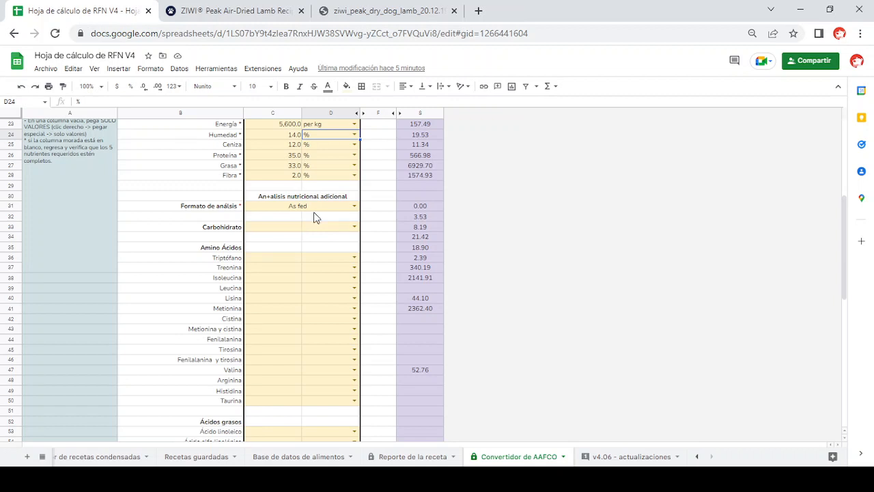
{"action": "left_click", "coordinate": [213, 11]}
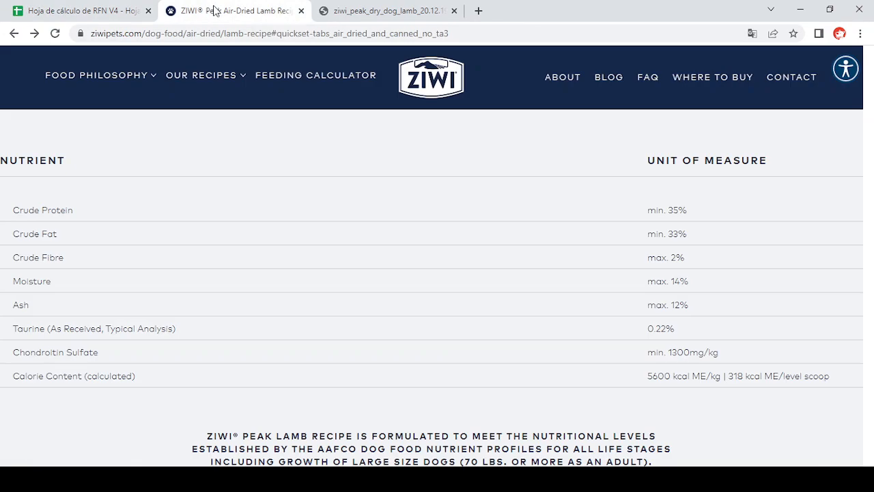
{"action": "scroll", "coordinate": [449, 351], "scroll_direction": "down", "scroll_amount": 6}
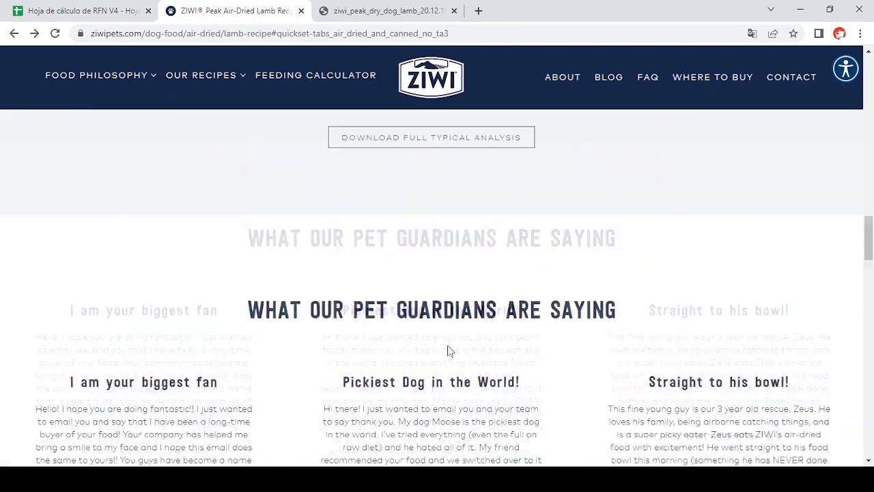
{"action": "scroll", "coordinate": [449, 347], "scroll_direction": "up", "scroll_amount": 2}
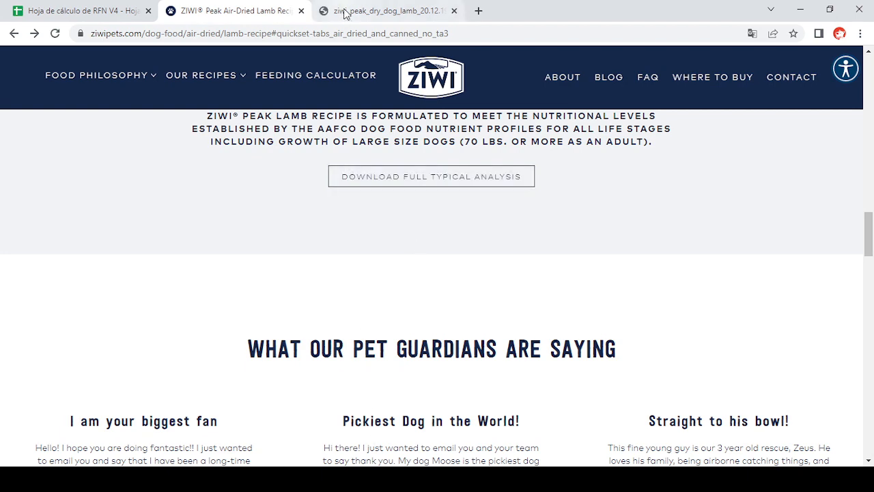
{"action": "left_click", "coordinate": [386, 11]}
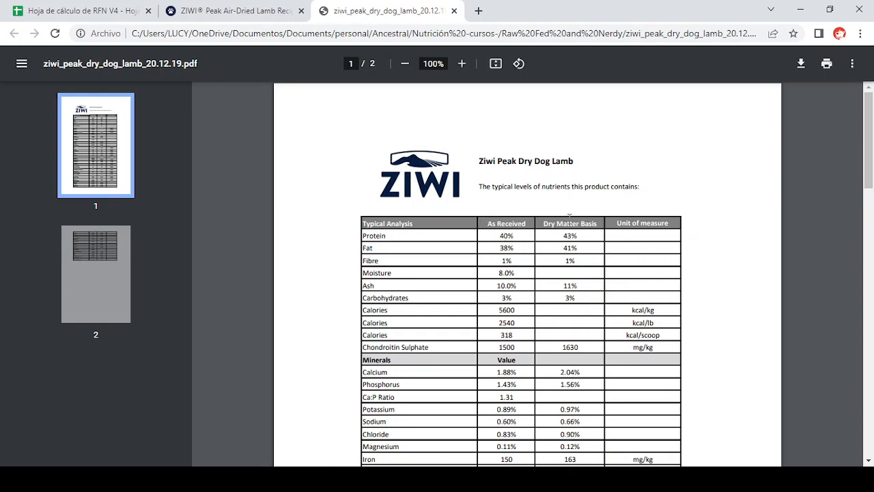
{"action": "scroll", "coordinate": [489, 371], "scroll_direction": "down", "scroll_amount": 3}
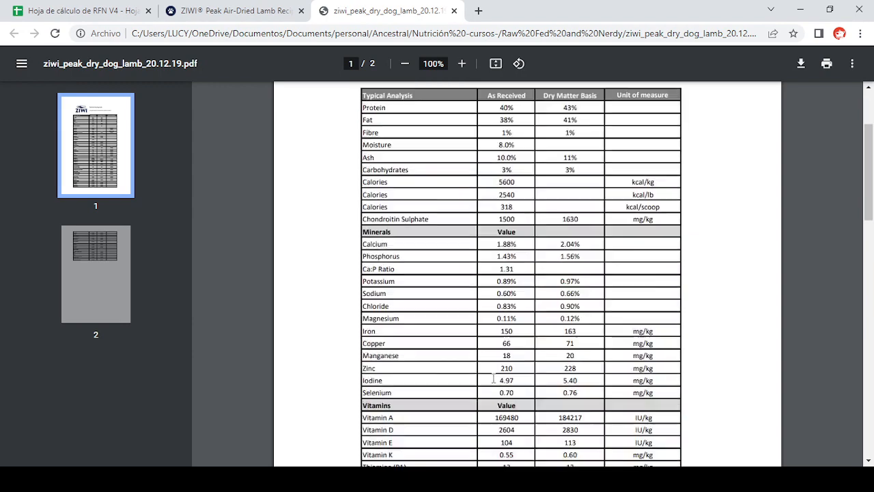
- Return to the Convertidor de AAFCO sheet and set Formato de análisis to As fed
{"action": "left_click", "coordinate": [120, 11]}
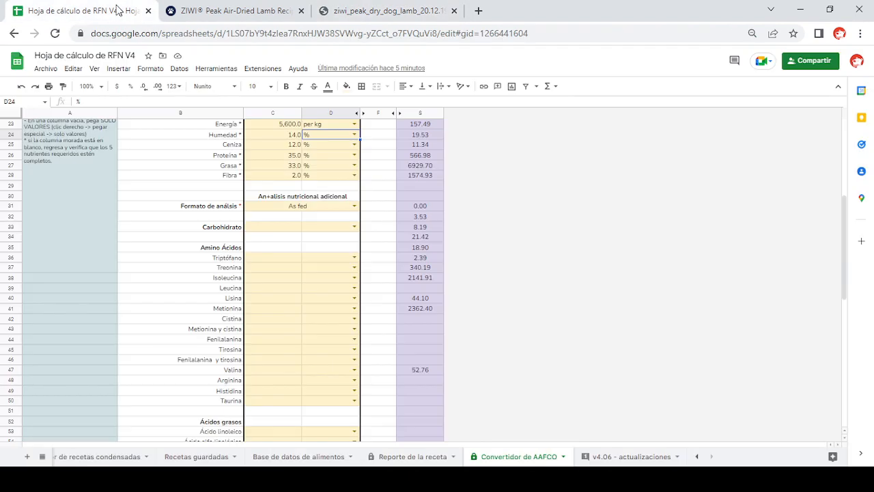
{"action": "left_click", "coordinate": [354, 206]}
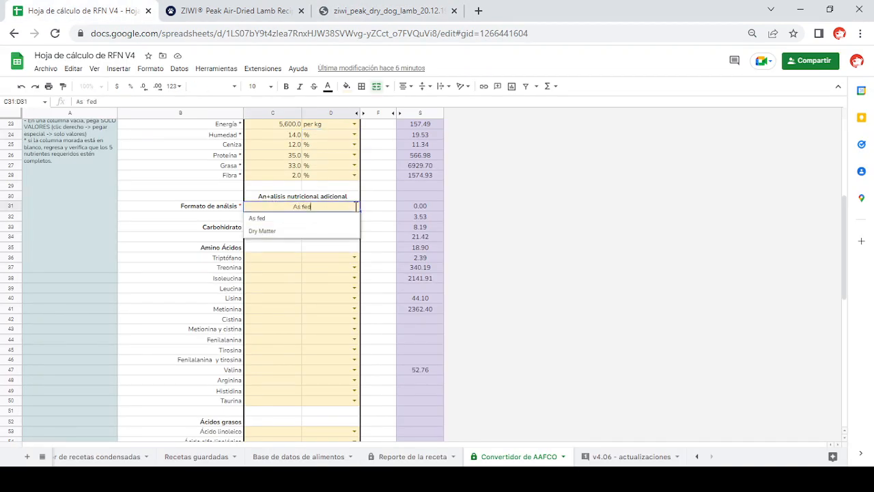
{"action": "left_click", "coordinate": [280, 221]}
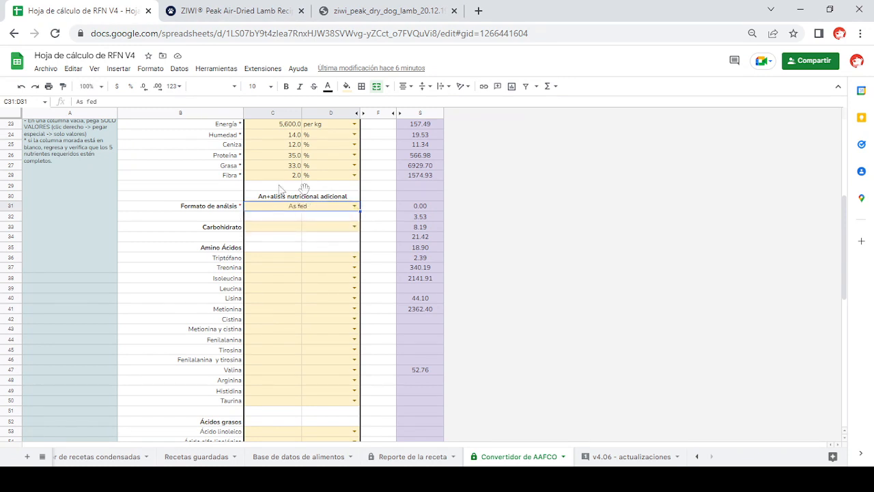
- Look up the calcium value in the ZIWI typical analysis PDF and enter Calcio as 1.88 % under Minerales
{"action": "left_click", "coordinate": [392, 13]}
{"action": "scroll", "coordinate": [412, 279], "scroll_direction": "down", "scroll_amount": 2}
{"action": "scroll", "coordinate": [412, 280], "scroll_direction": "up", "scroll_amount": 2}
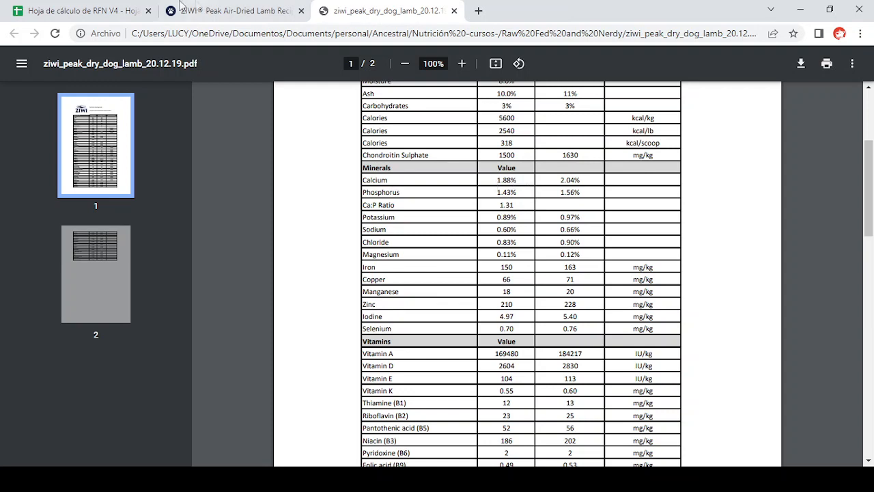
{"action": "left_click", "coordinate": [104, 12]}
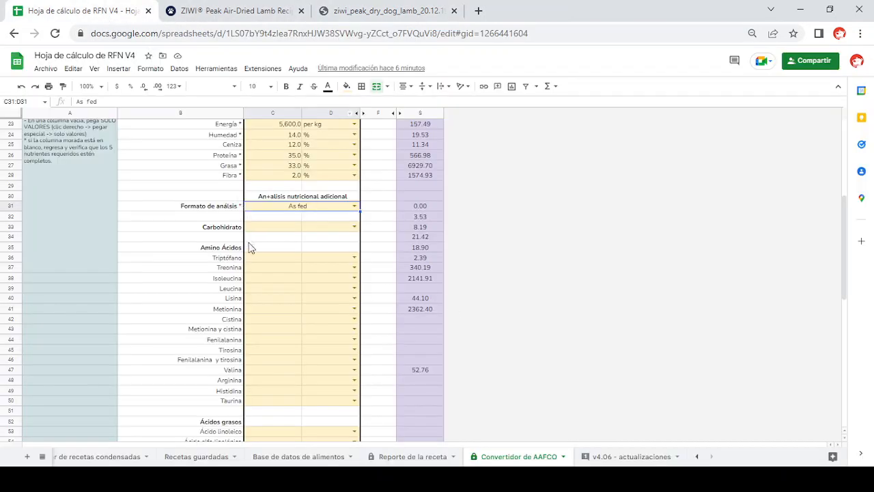
{"action": "scroll", "coordinate": [264, 287], "scroll_direction": "down", "scroll_amount": 1}
{"action": "scroll", "coordinate": [265, 287], "scroll_direction": "down", "scroll_amount": 5}
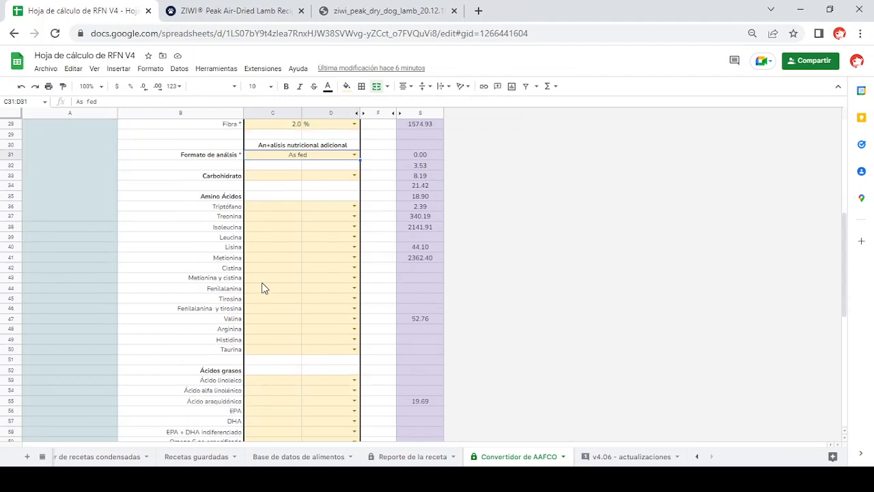
{"action": "scroll", "coordinate": [264, 284], "scroll_direction": "down", "scroll_amount": 2}
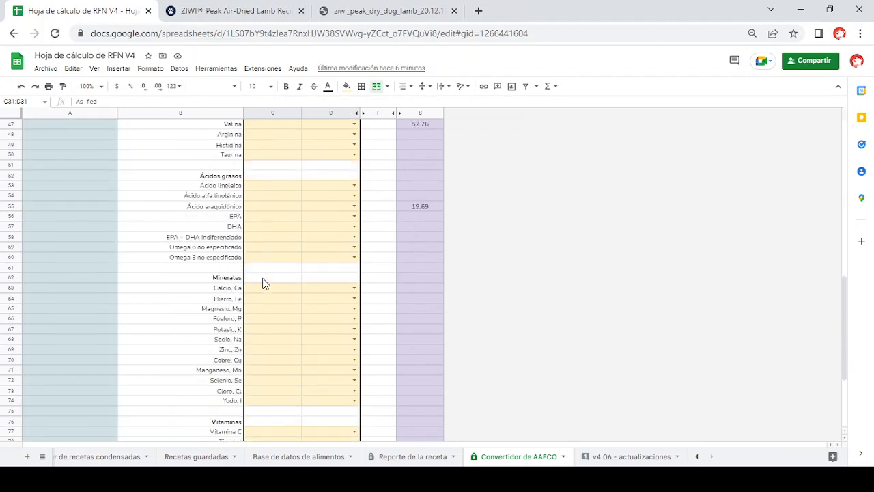
{"action": "left_click", "coordinate": [265, 287]}
{"action": "type", "text": "1.88"}
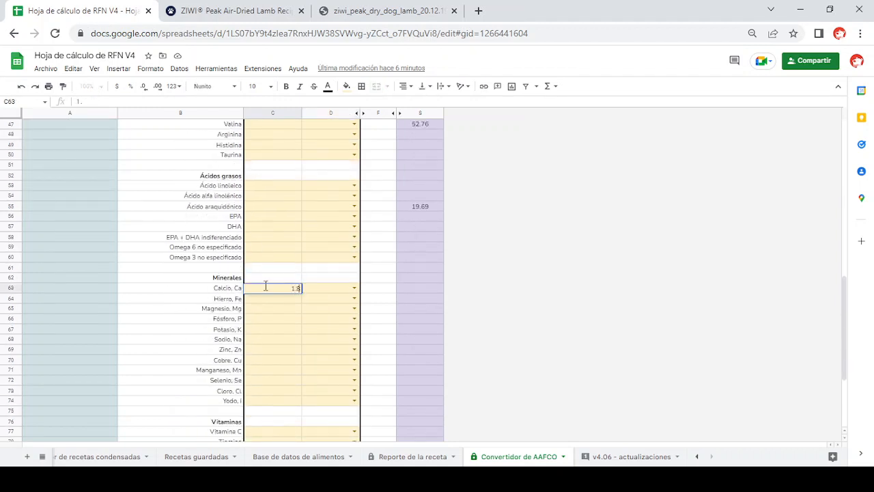
{"action": "left_click", "coordinate": [355, 288]}
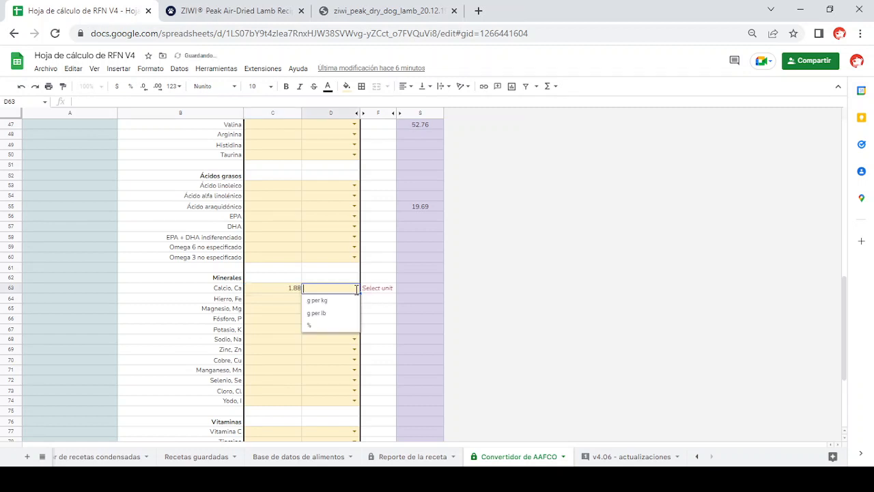
{"action": "left_click", "coordinate": [326, 325]}
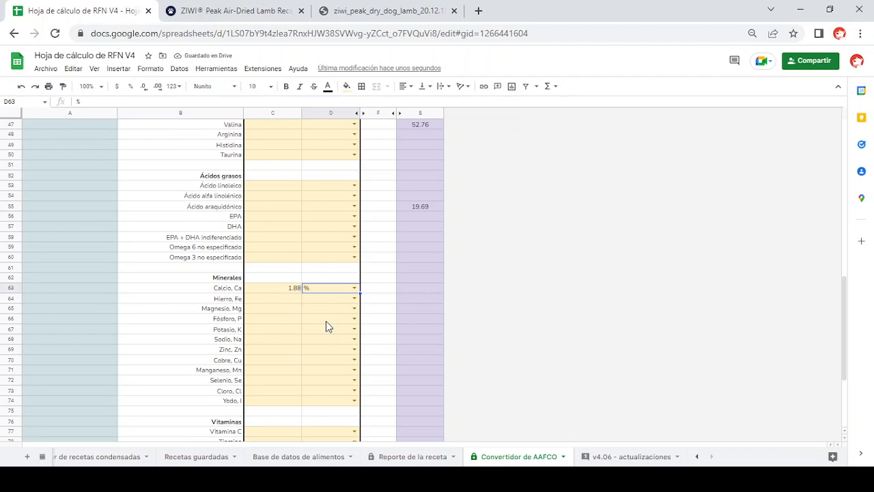
- Look up the copper value in the ZIWI PDF and enter Cobre as 66 mg per kg under Minerales
{"action": "left_click", "coordinate": [257, 361]}
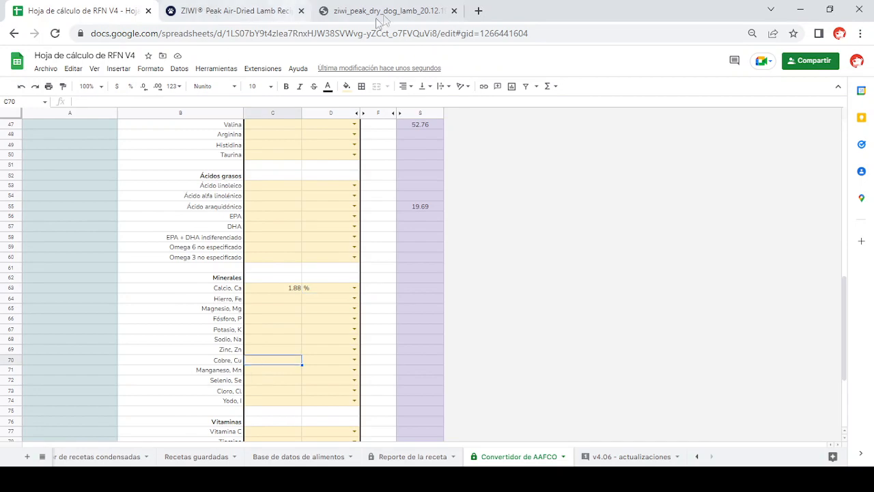
{"action": "left_click", "coordinate": [380, 16]}
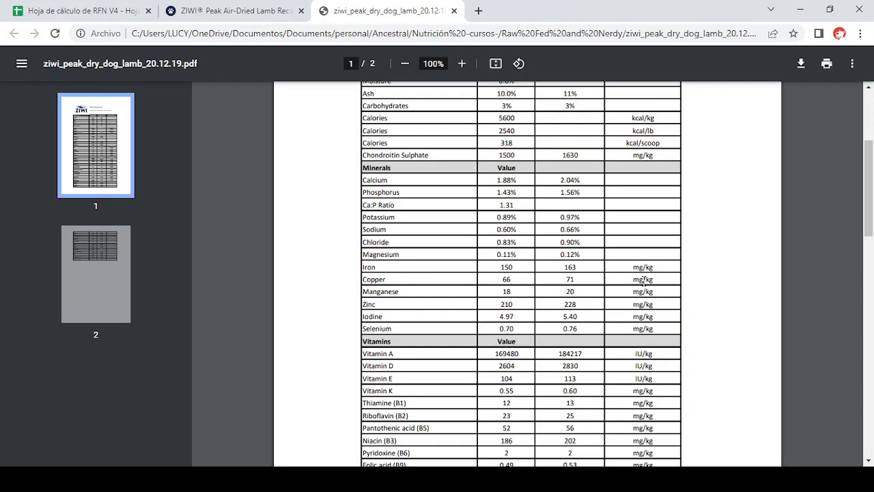
{"action": "left_click", "coordinate": [251, 14]}
{"action": "left_click", "coordinate": [108, 13]}
{"action": "type", "text": "66"}
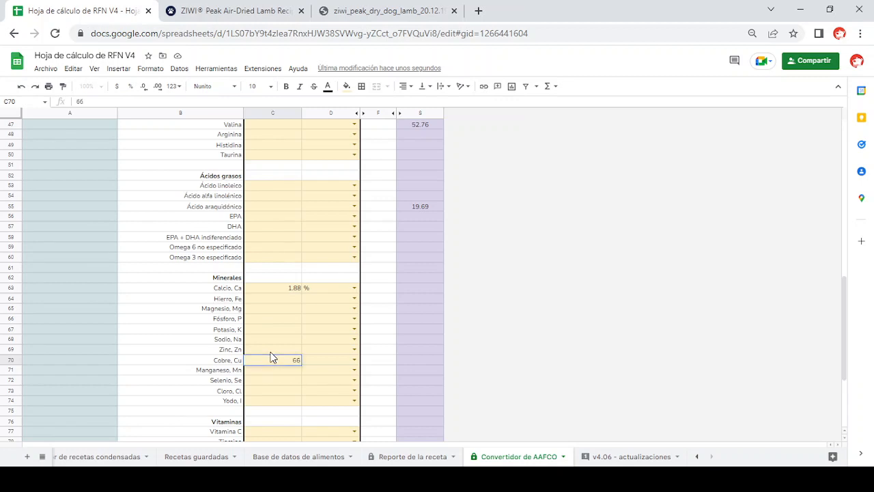
{"action": "left_click", "coordinate": [353, 360]}
{"action": "left_click", "coordinate": [329, 372]}
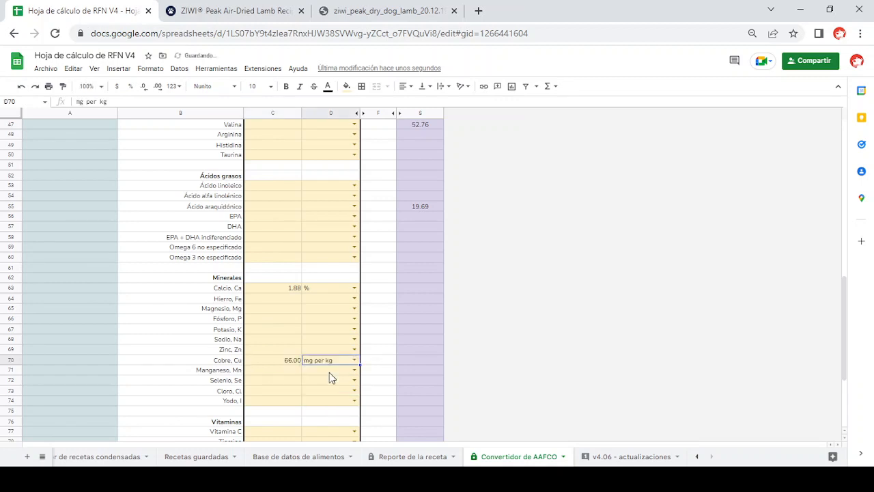
- Look up the vitamin A value in the ZIWI PDF and enter Vitamina A as 169480 IU per kg under Vitaminas
{"action": "left_click", "coordinate": [373, 11]}
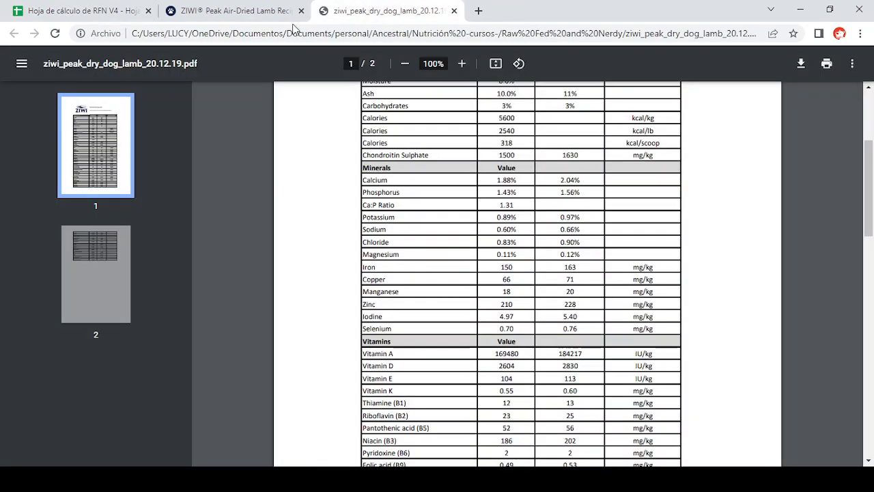
{"action": "scroll", "coordinate": [447, 259], "scroll_direction": "down", "scroll_amount": 2}
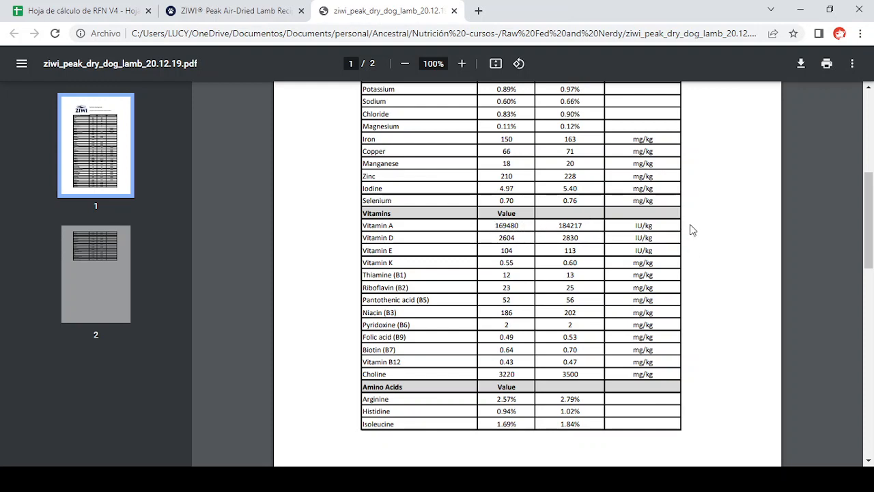
{"action": "left_click", "coordinate": [96, 14]}
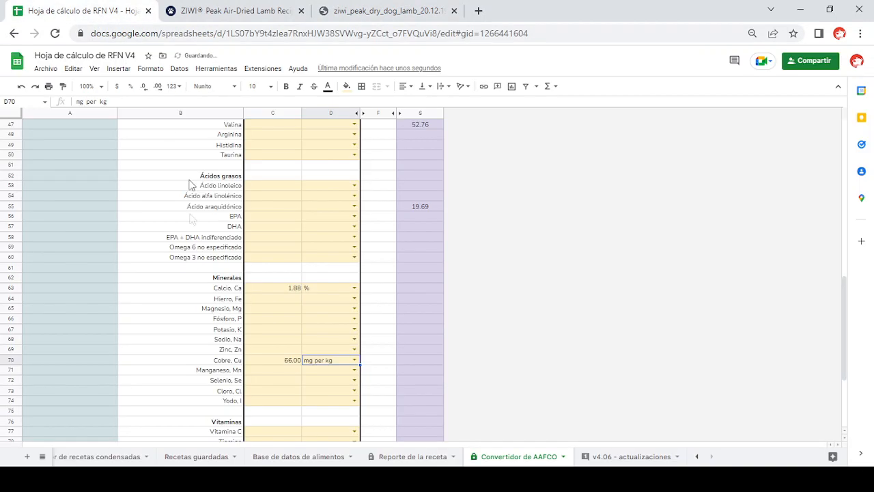
{"action": "scroll", "coordinate": [270, 360], "scroll_direction": "down", "scroll_amount": 4}
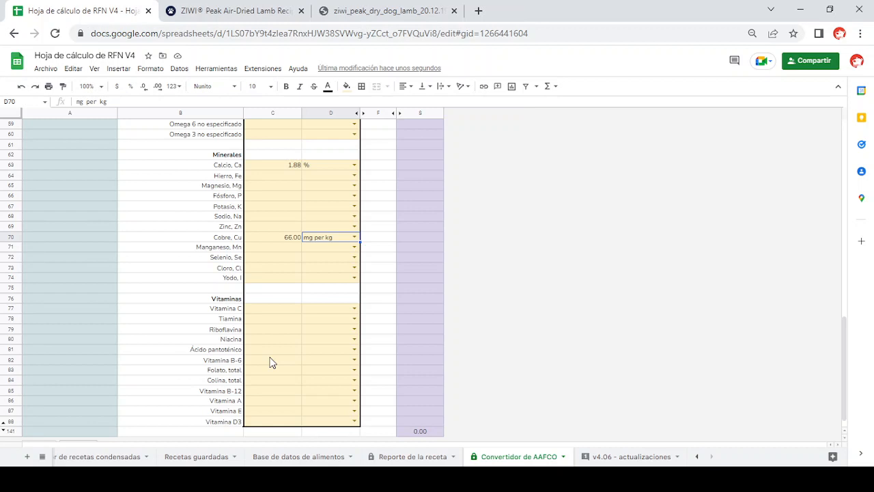
{"action": "left_click", "coordinate": [254, 403]}
{"action": "type", "text": "169480"}
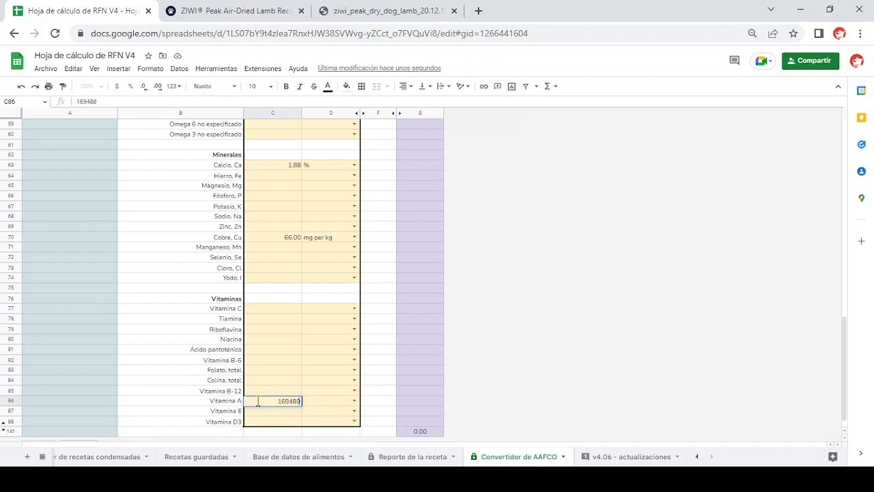
{"action": "left_click", "coordinate": [354, 400]}
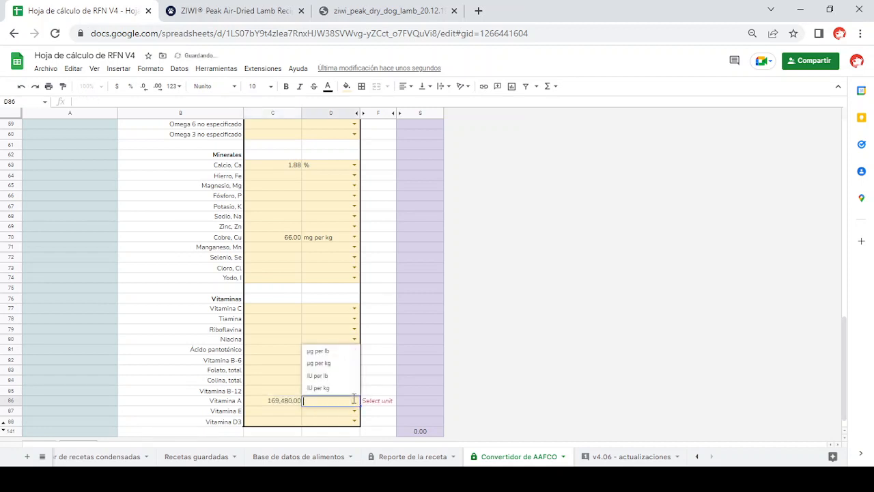
{"action": "left_click", "coordinate": [318, 388]}
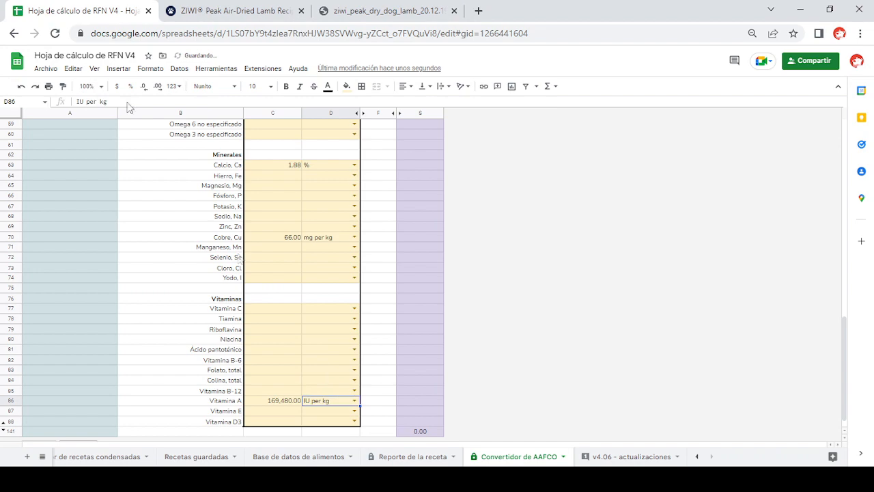
- Check the Vitamina A entry against the ZIWI PDF and reselect IU per kg as its unit
{"action": "left_click", "coordinate": [236, 10]}
{"action": "left_click", "coordinate": [350, 5]}
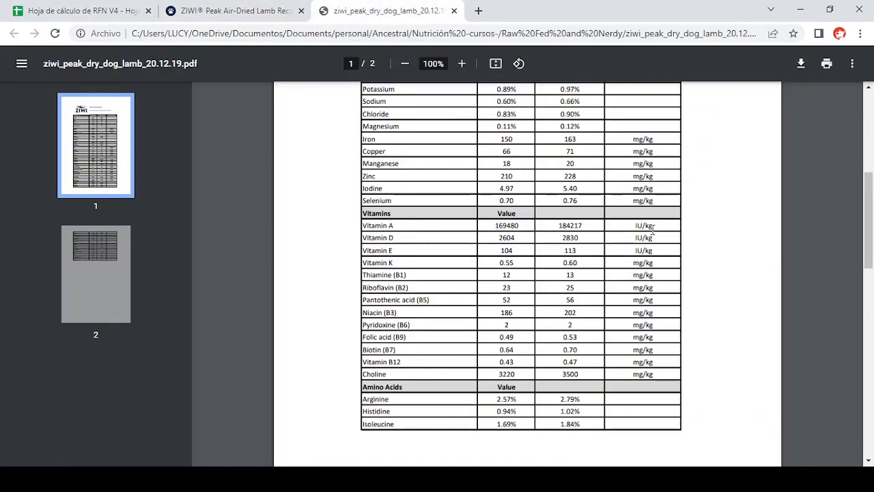
{"action": "left_click", "coordinate": [126, 11]}
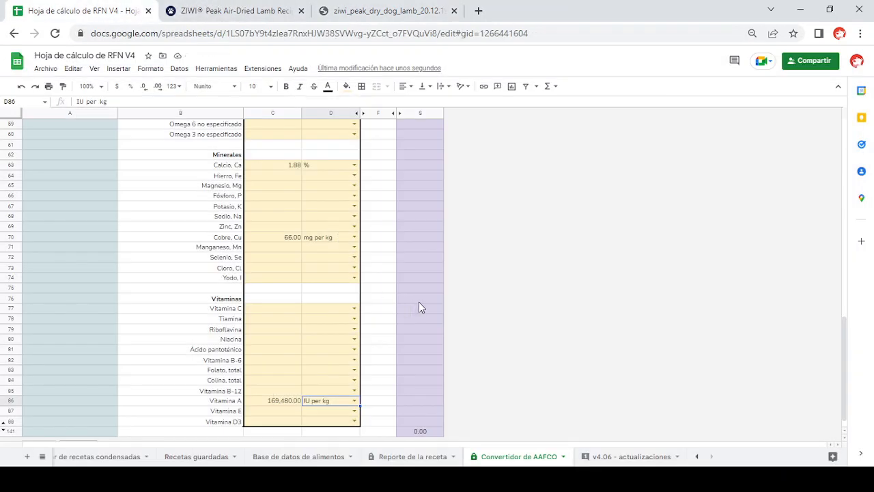
{"action": "key", "text": "Return"}
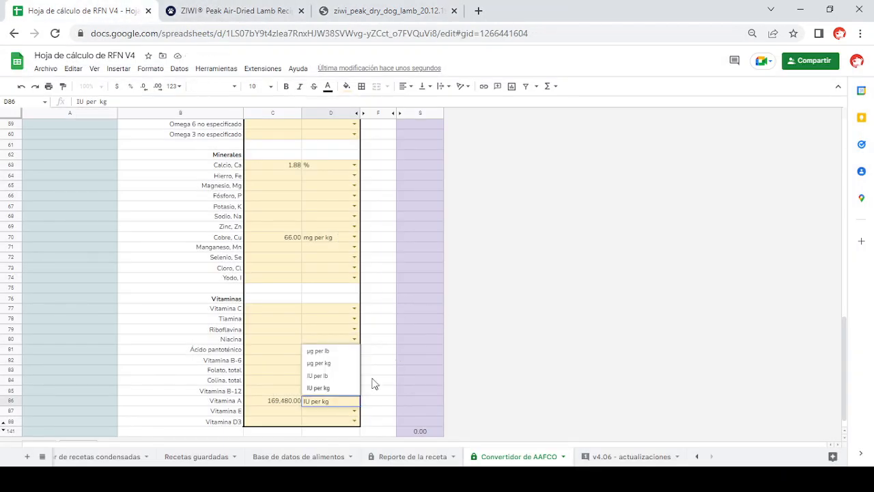
{"action": "left_click", "coordinate": [341, 389]}
- Review the purple Ziwi Peak profile column alongside the guaranteed and additional analysis entries in the converter
{"action": "scroll", "coordinate": [403, 369], "scroll_direction": "up", "scroll_amount": 10}
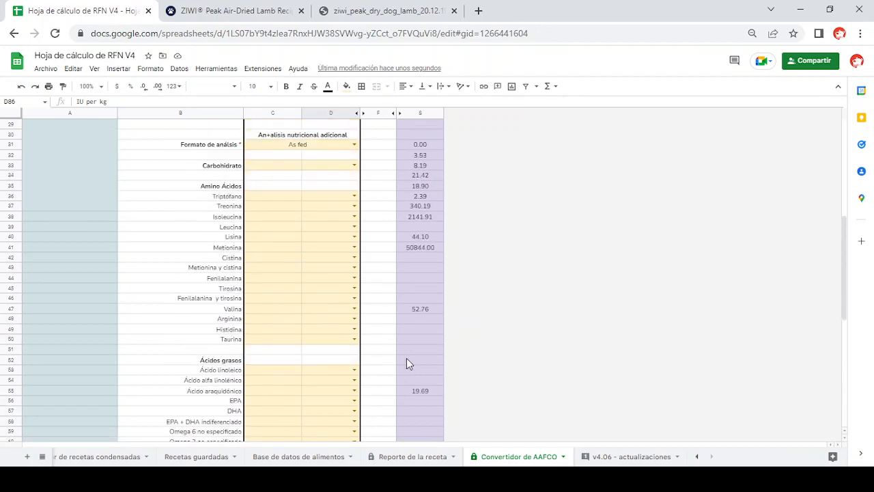
{"action": "scroll", "coordinate": [409, 205], "scroll_direction": "up", "scroll_amount": 5}
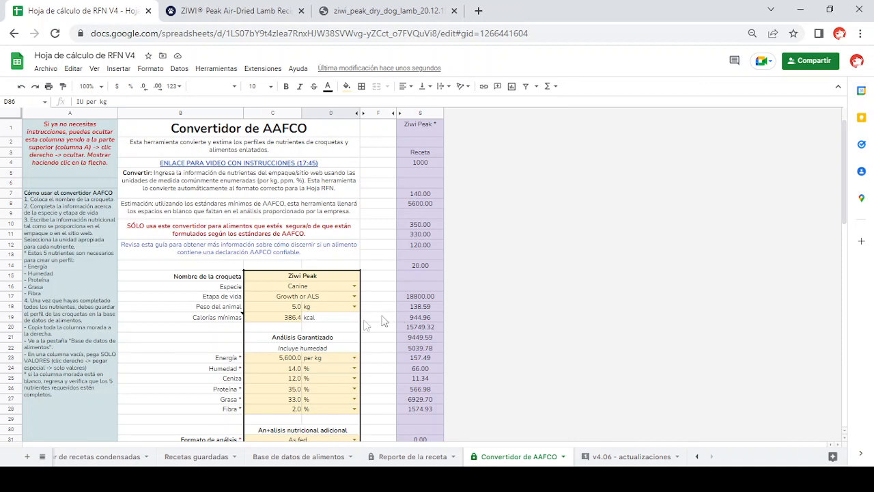
{"action": "scroll", "coordinate": [344, 373], "scroll_direction": "down", "scroll_amount": 3}
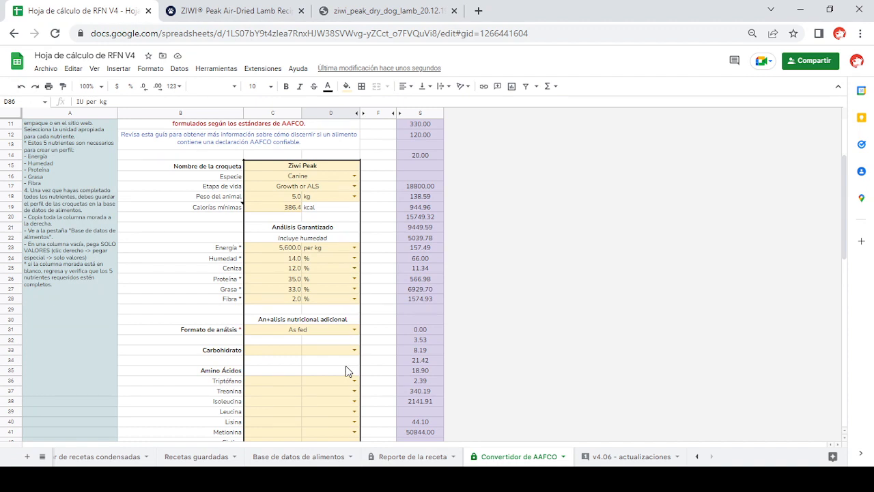
{"action": "scroll", "coordinate": [346, 371], "scroll_direction": "down", "scroll_amount": 8}
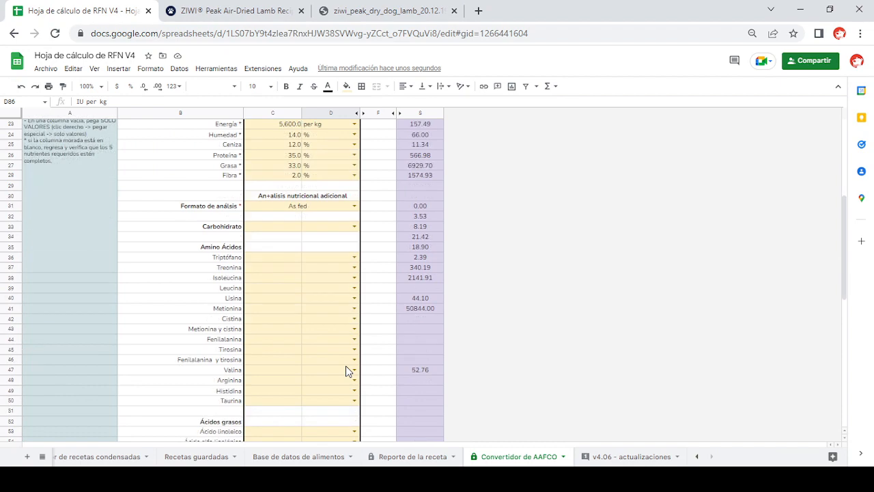
{"action": "scroll", "coordinate": [347, 367], "scroll_direction": "up", "scroll_amount": 10}
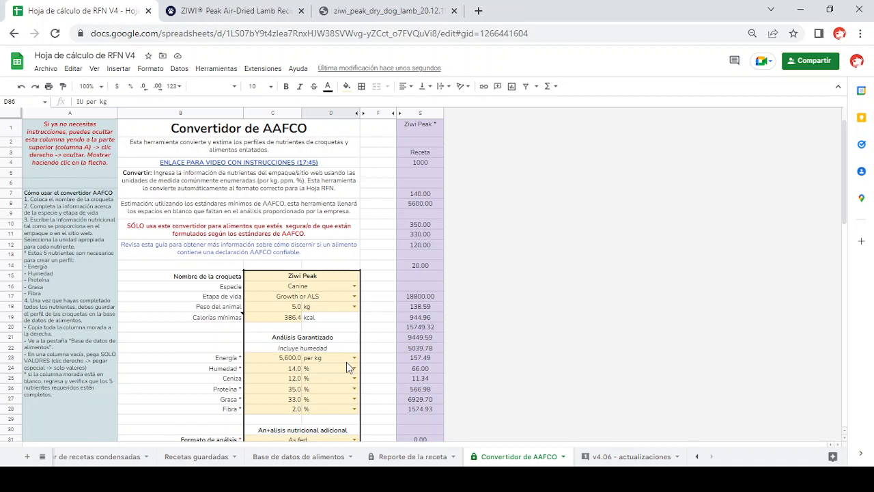
- Go to the Configuración sheet and review its setup instructions, Tabla de contenidos and Ayuda adicional sections
{"action": "left_click", "coordinate": [697, 457]}
{"action": "left_click", "coordinate": [87, 458]}
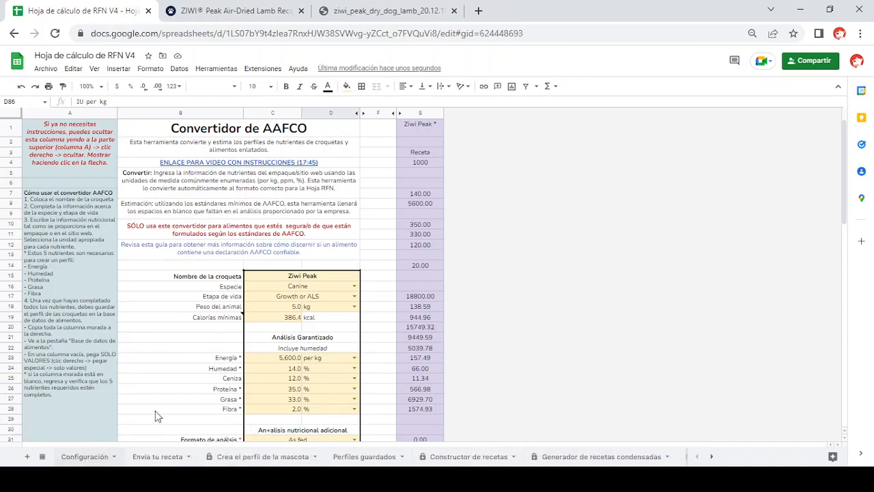
{"action": "scroll", "coordinate": [366, 280], "scroll_direction": "down", "scroll_amount": 10}
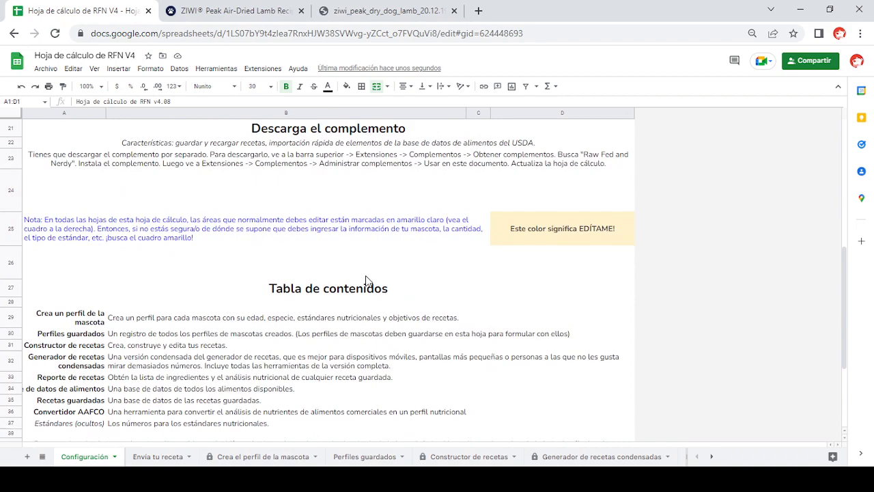
{"action": "scroll", "coordinate": [366, 280], "scroll_direction": "down", "scroll_amount": 5}
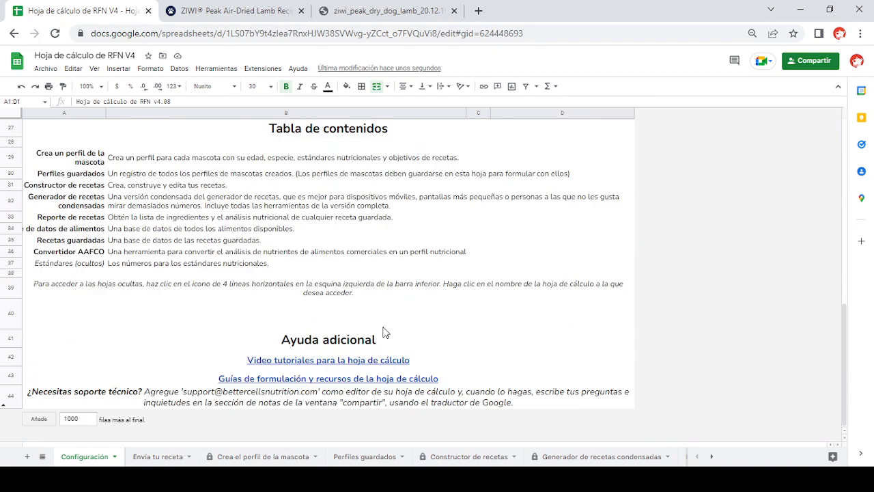
{"action": "scroll", "coordinate": [383, 332], "scroll_direction": "up", "scroll_amount": 15}
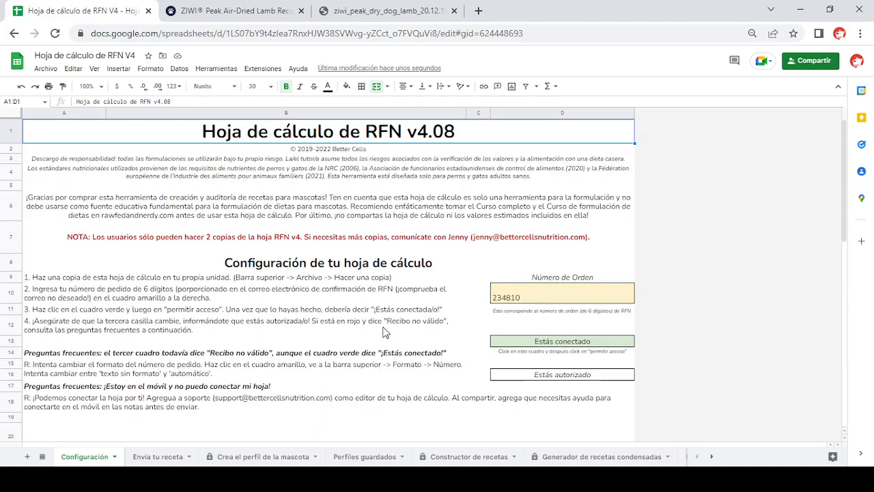